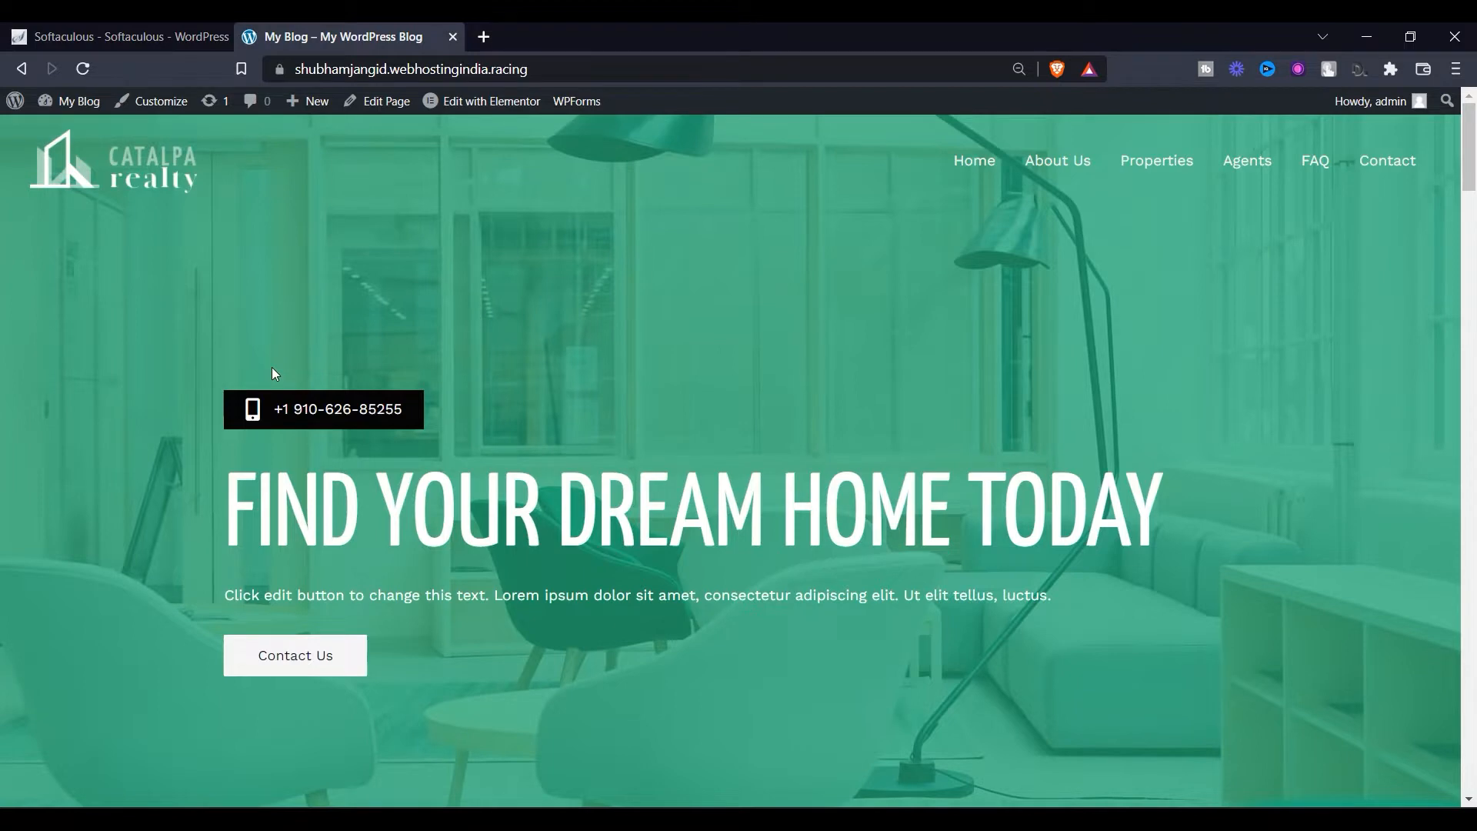
scroll(573, 437, down, 4)
scroll(573, 437, up, 4)
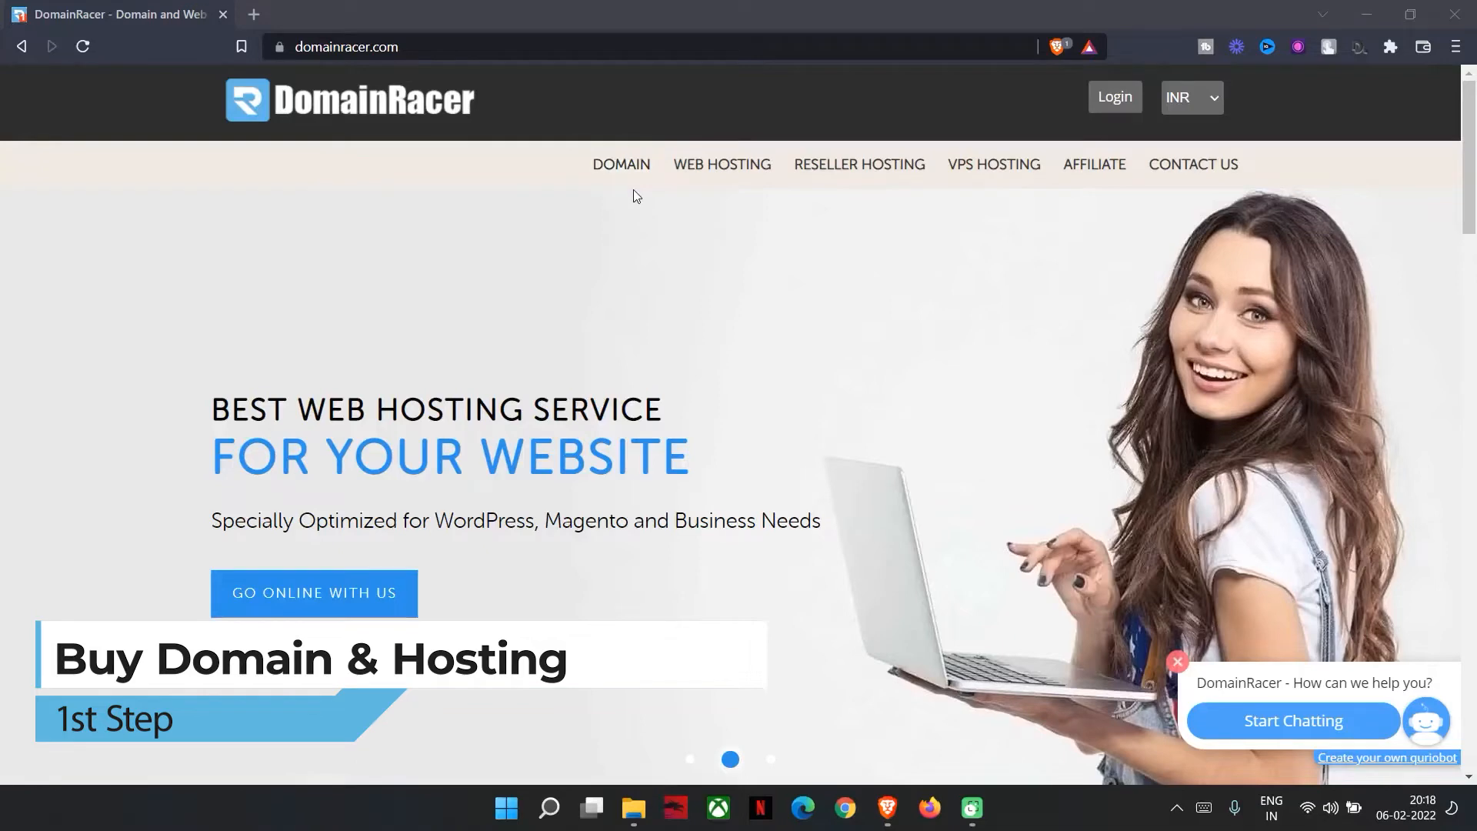
Step: Visit the domain registration and web hosting pages, and return to the DomainRacer home page
click(601, 175)
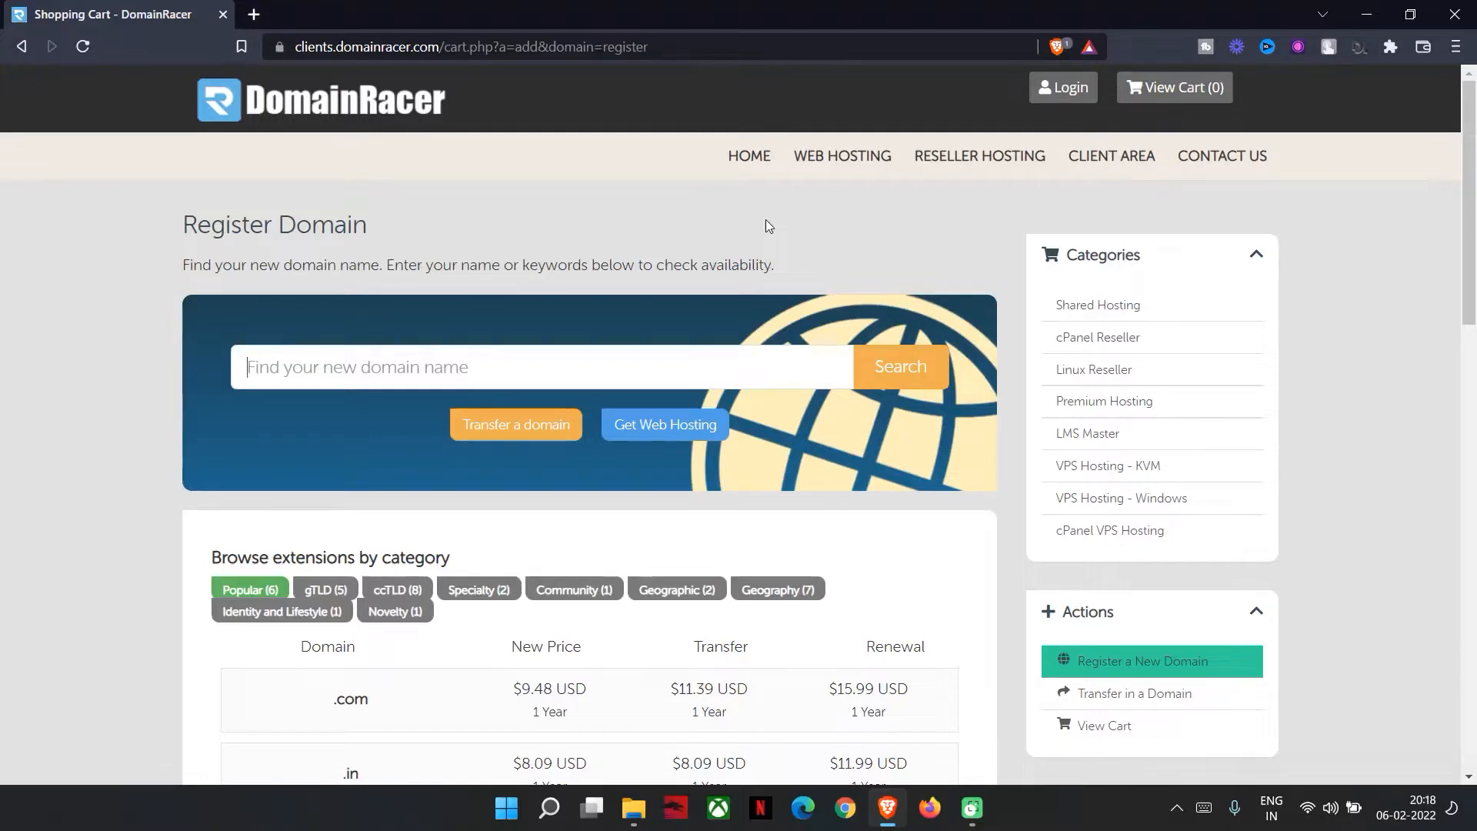
click(811, 157)
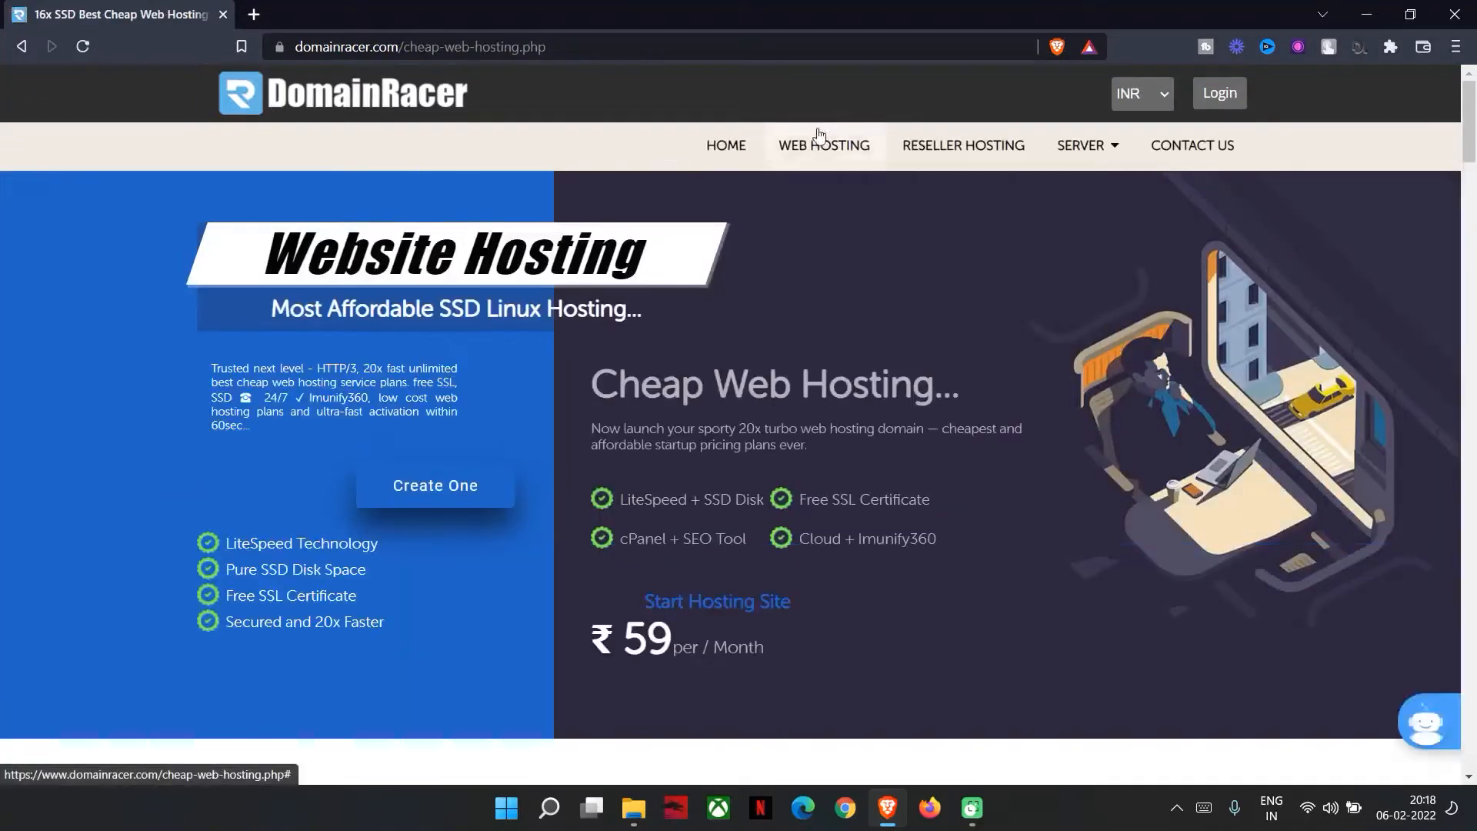
click(740, 145)
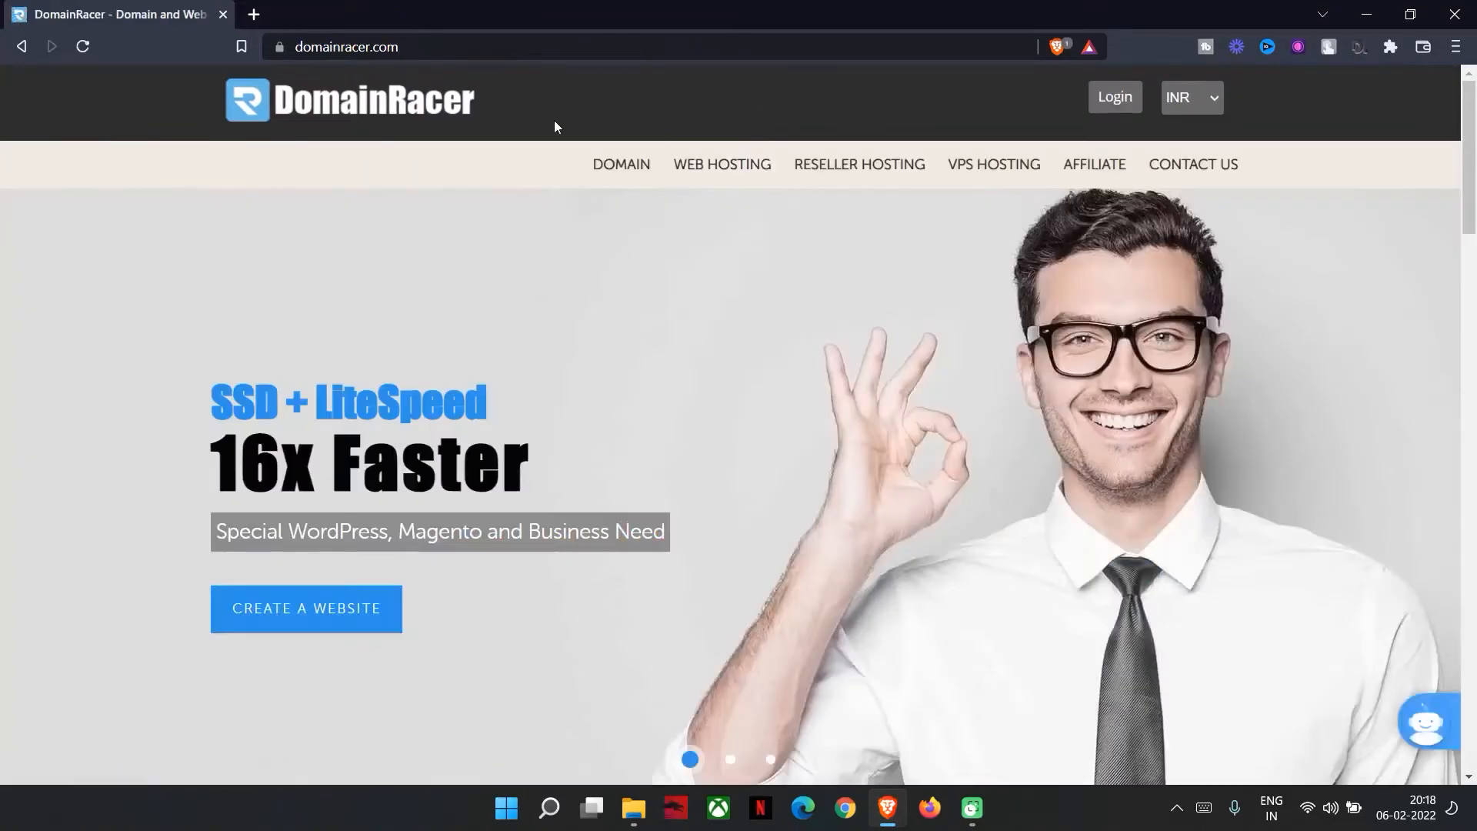
click(400, 100)
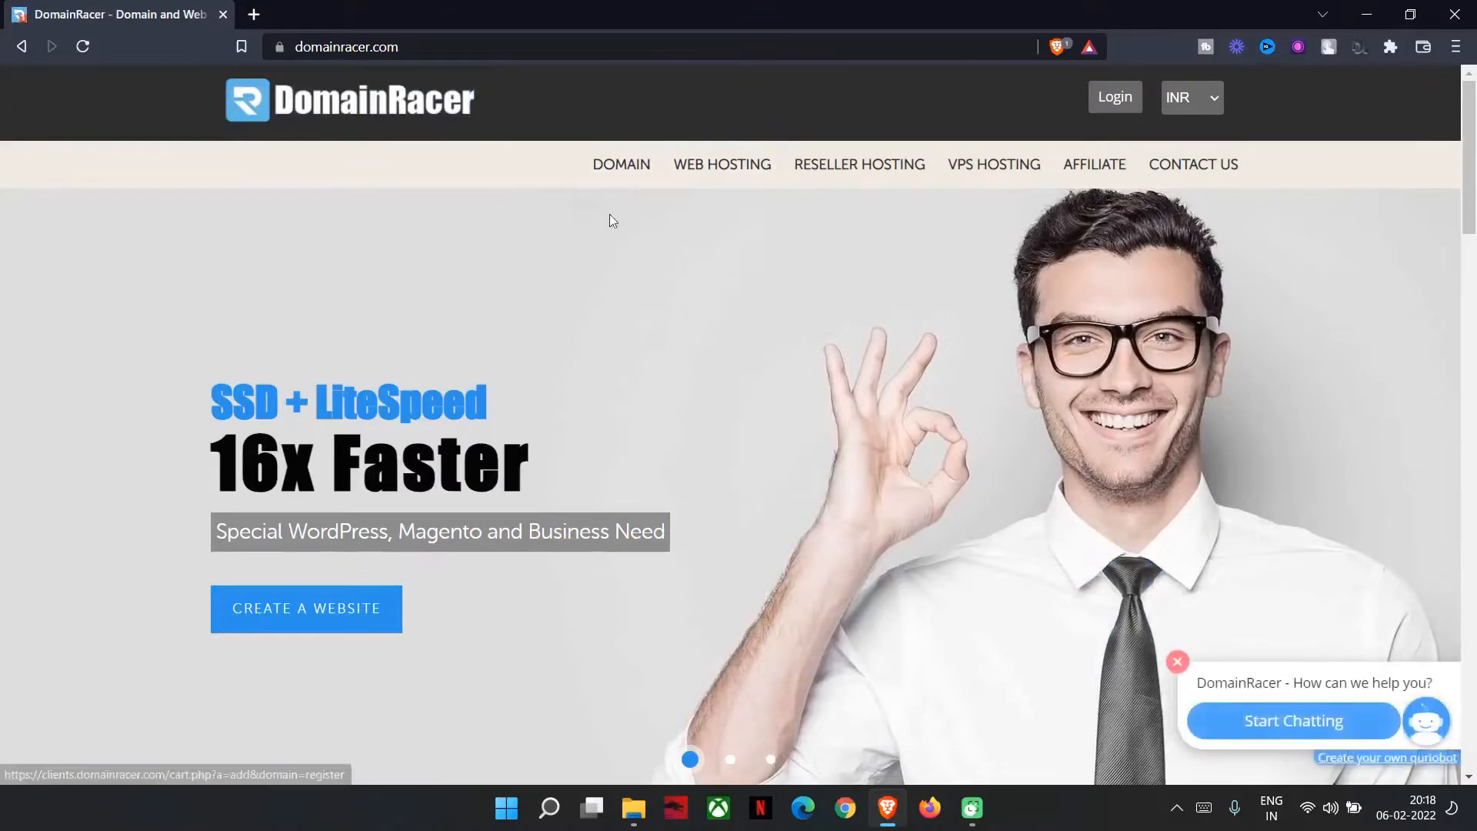
Step: Open the domain registration page and search for the domain name sjwordpress
click(608, 171)
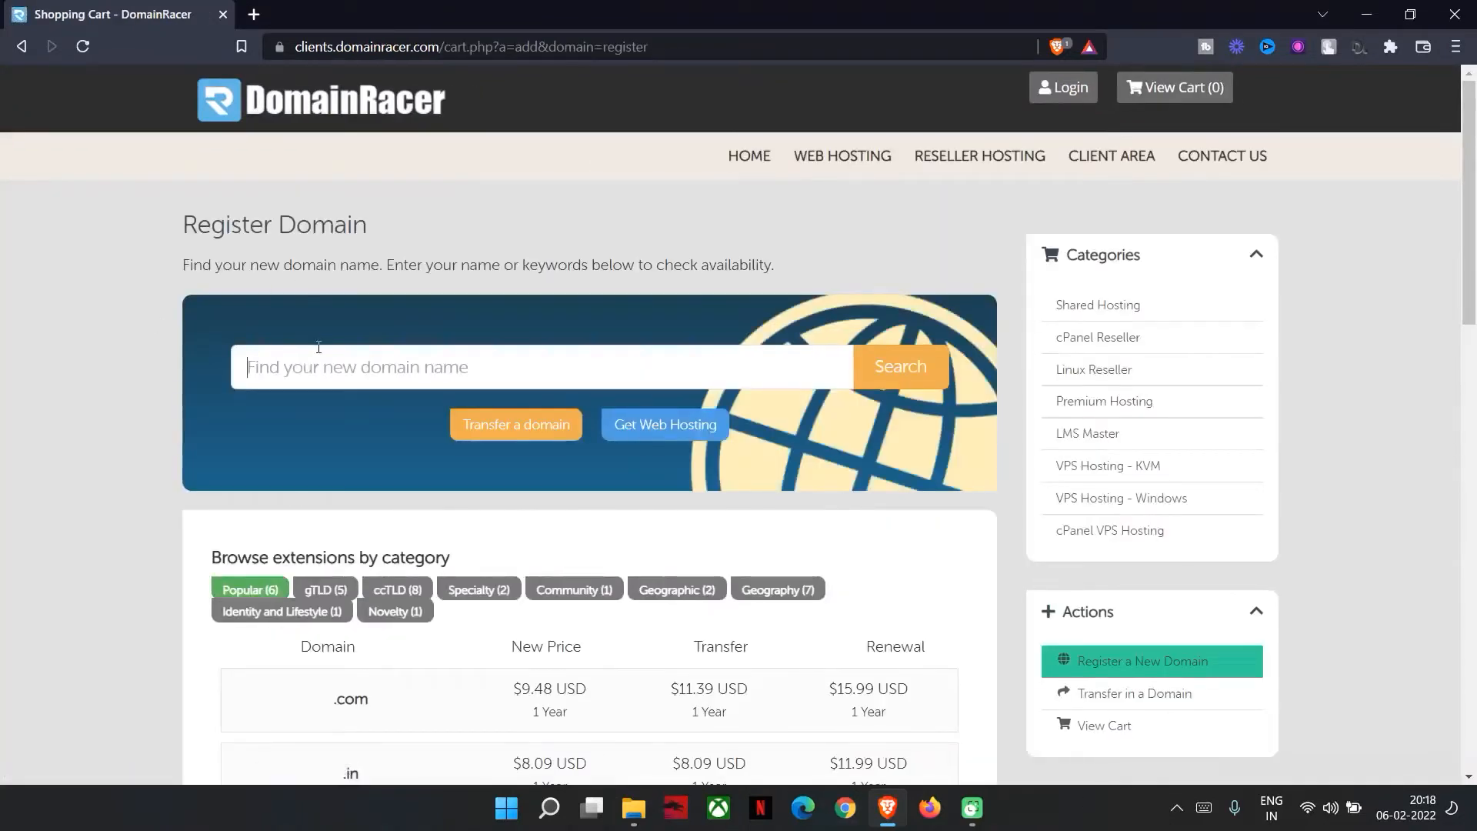
click(319, 347)
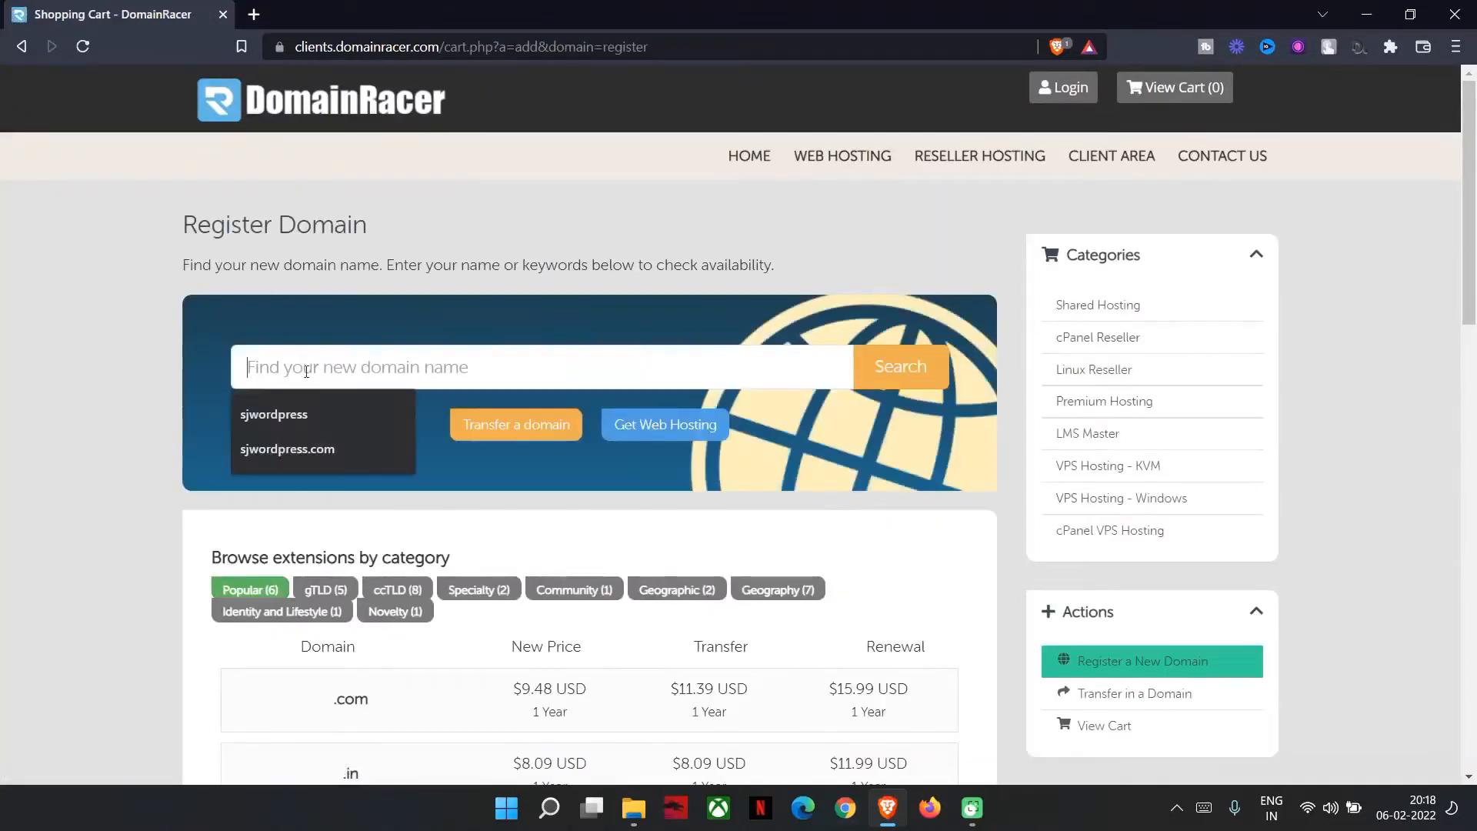
click(294, 400)
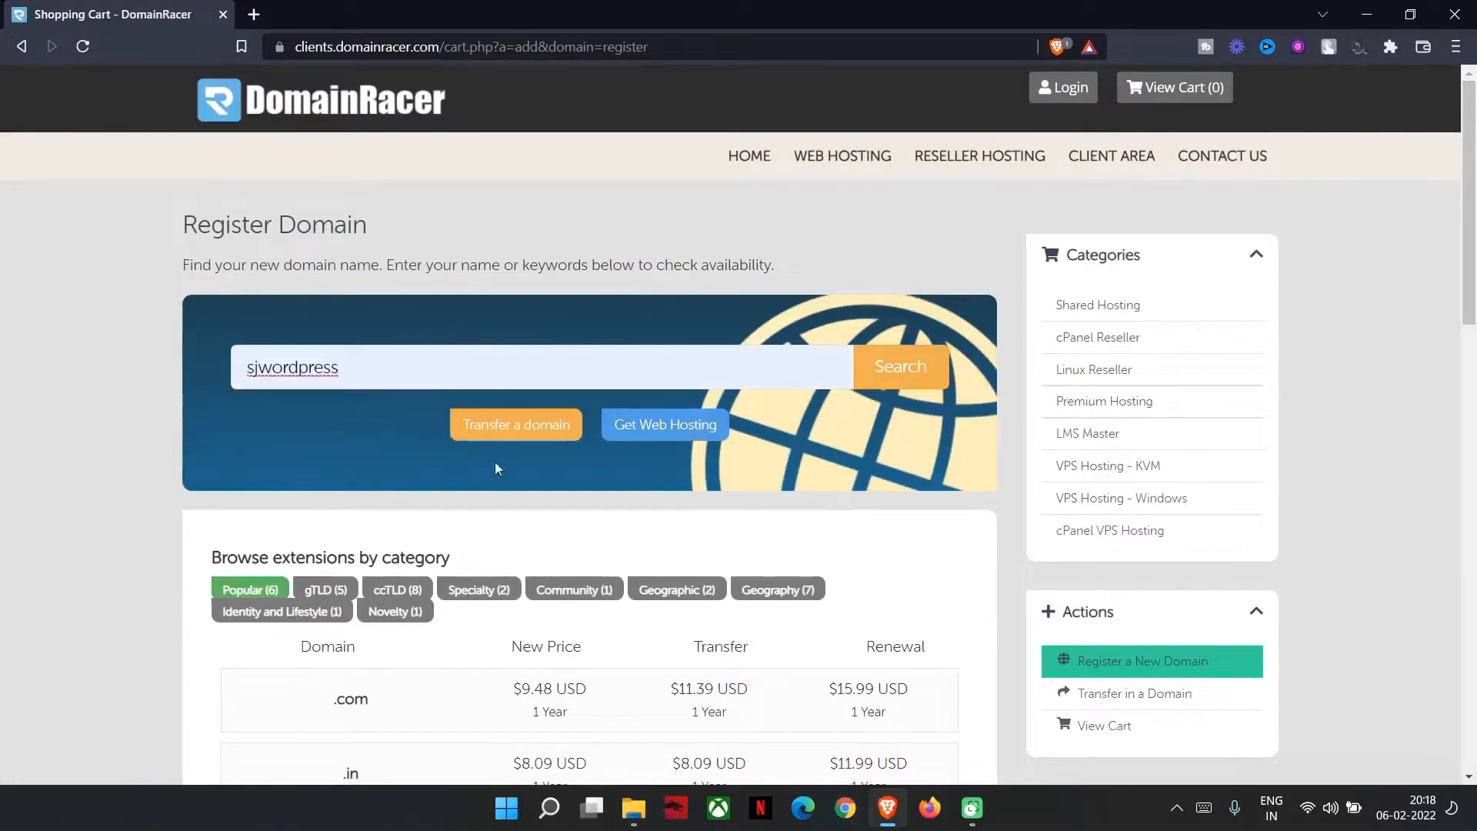
click(897, 377)
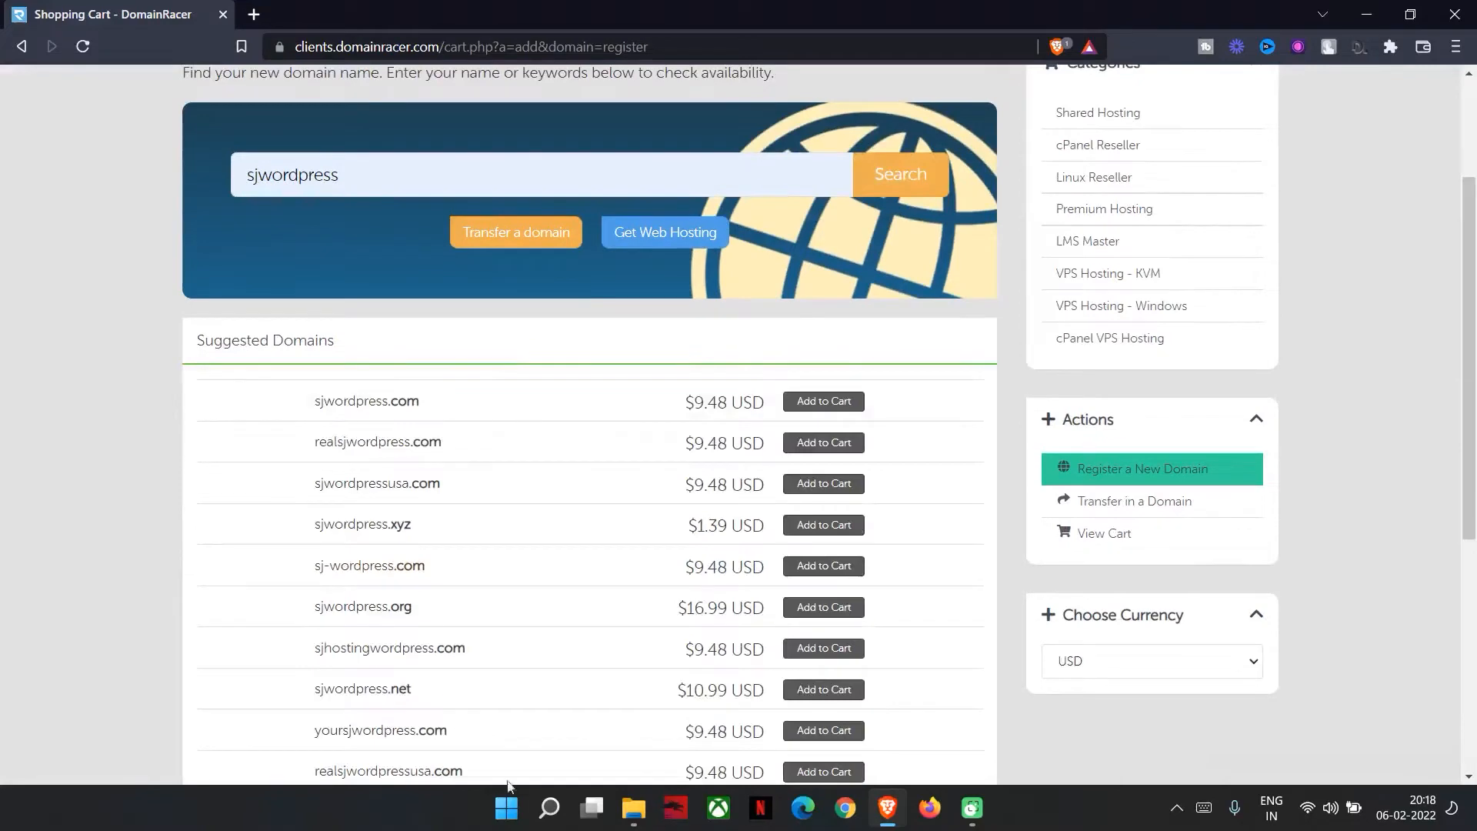
Step: Examine the suggested domains, comparing extensions such as .com, .xyz, .org and .net and their prices
scroll(685, 517, down, 3)
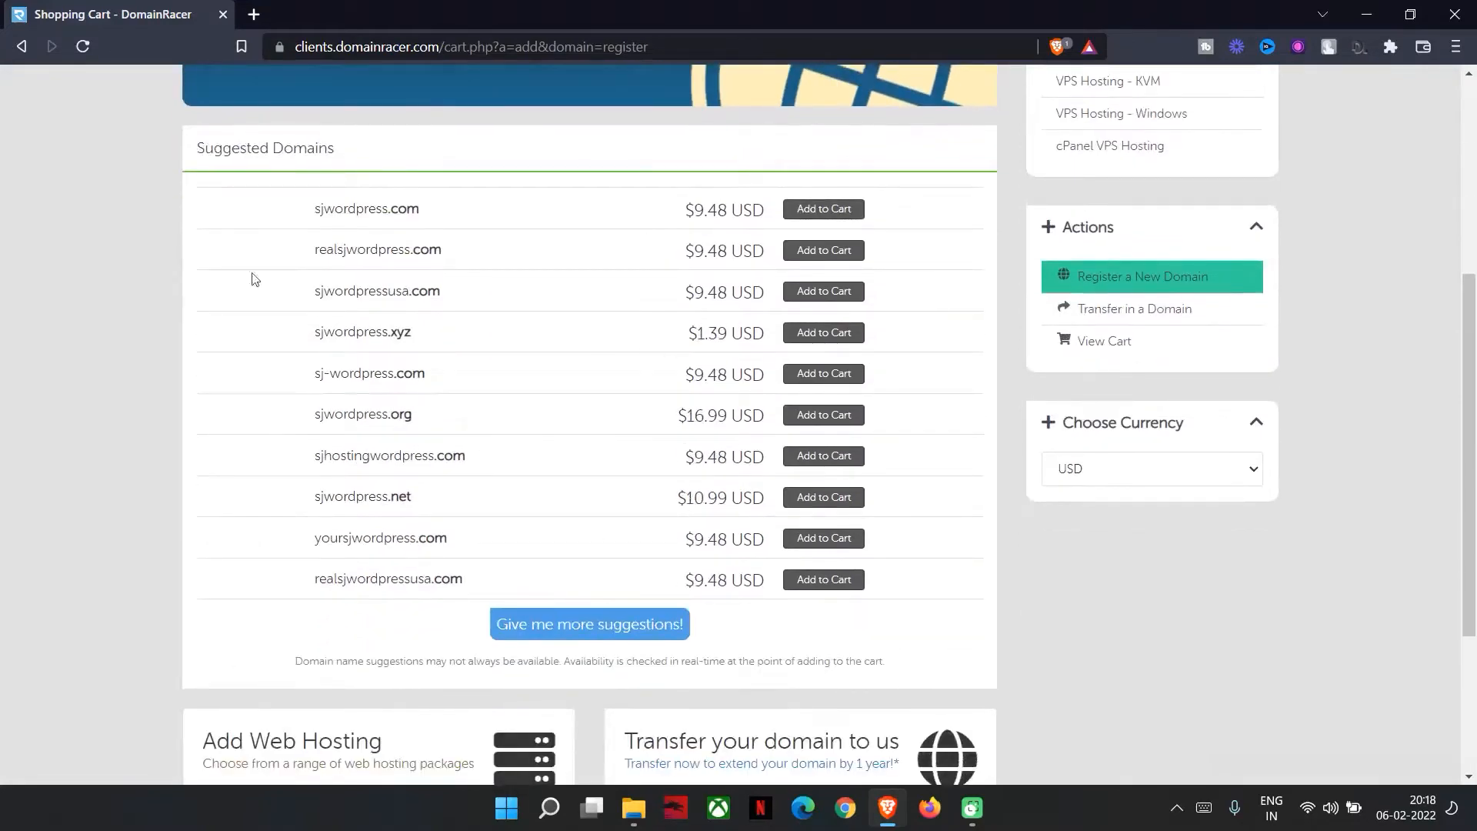
drag(421, 346, 278, 238)
click(279, 243)
drag(413, 342, 297, 307)
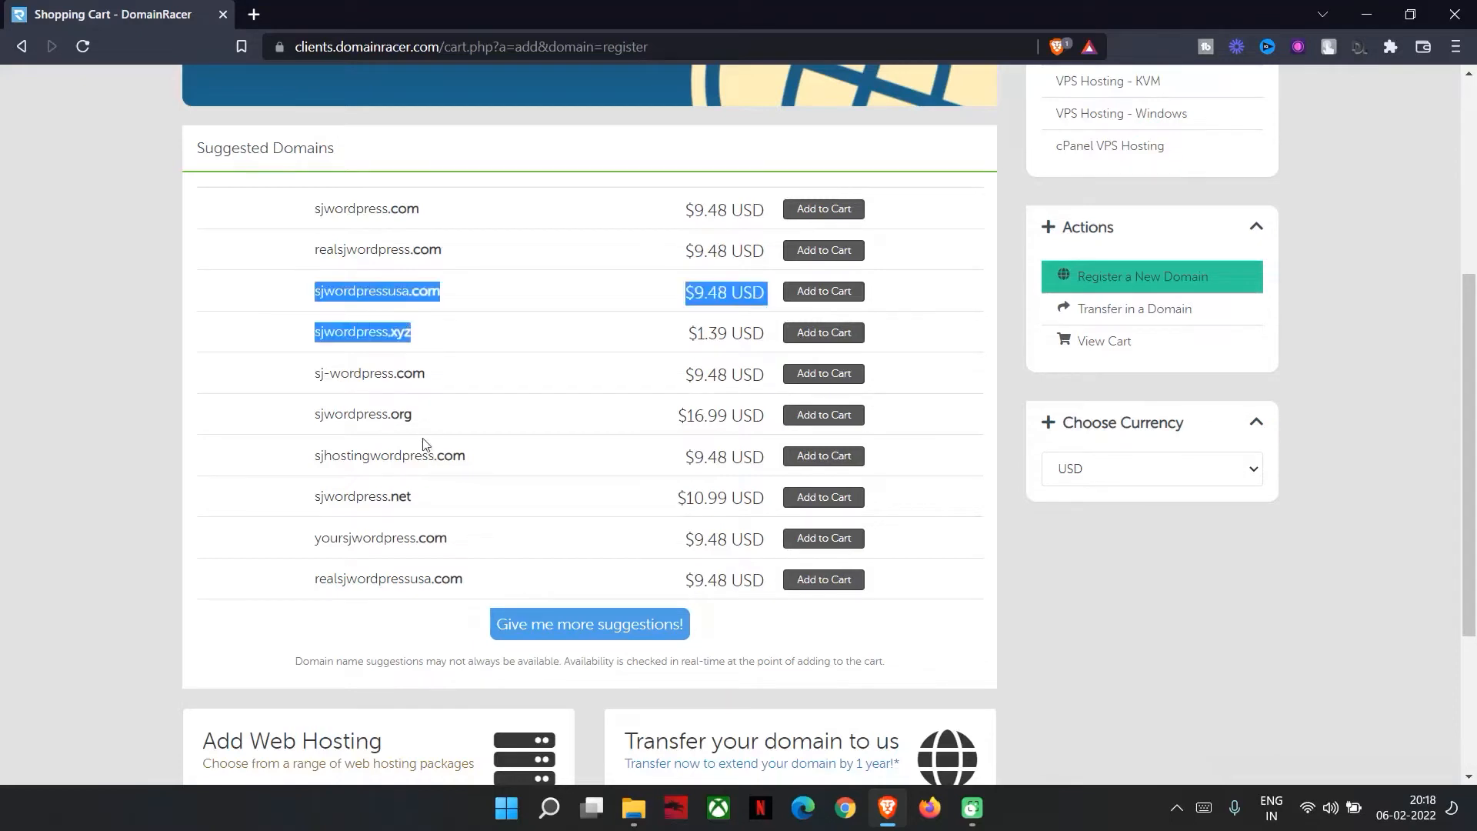
drag(423, 423, 247, 384)
click(420, 491)
drag(416, 494, 311, 500)
click(518, 576)
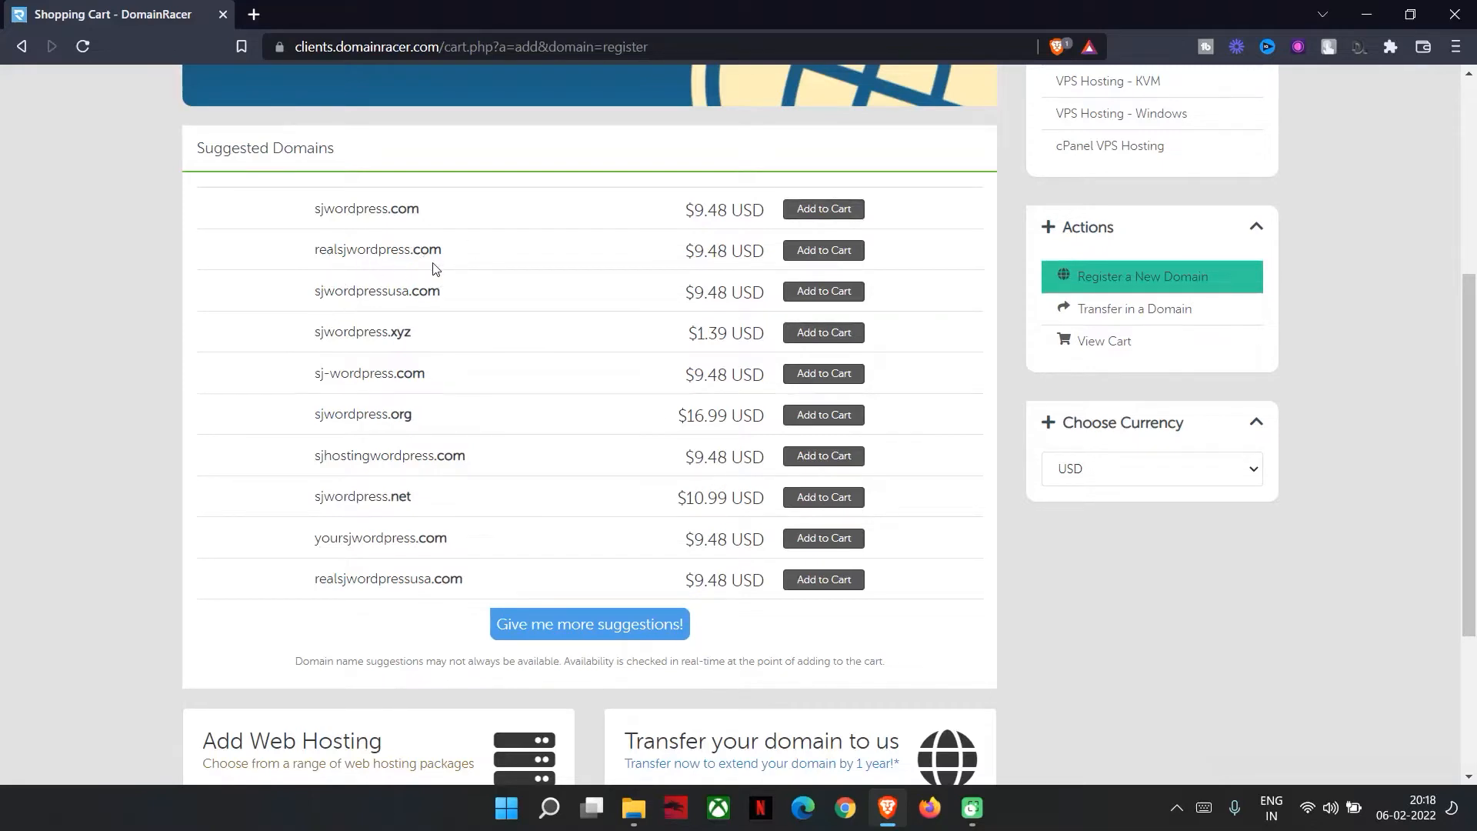
scroll(587, 366, up, 5)
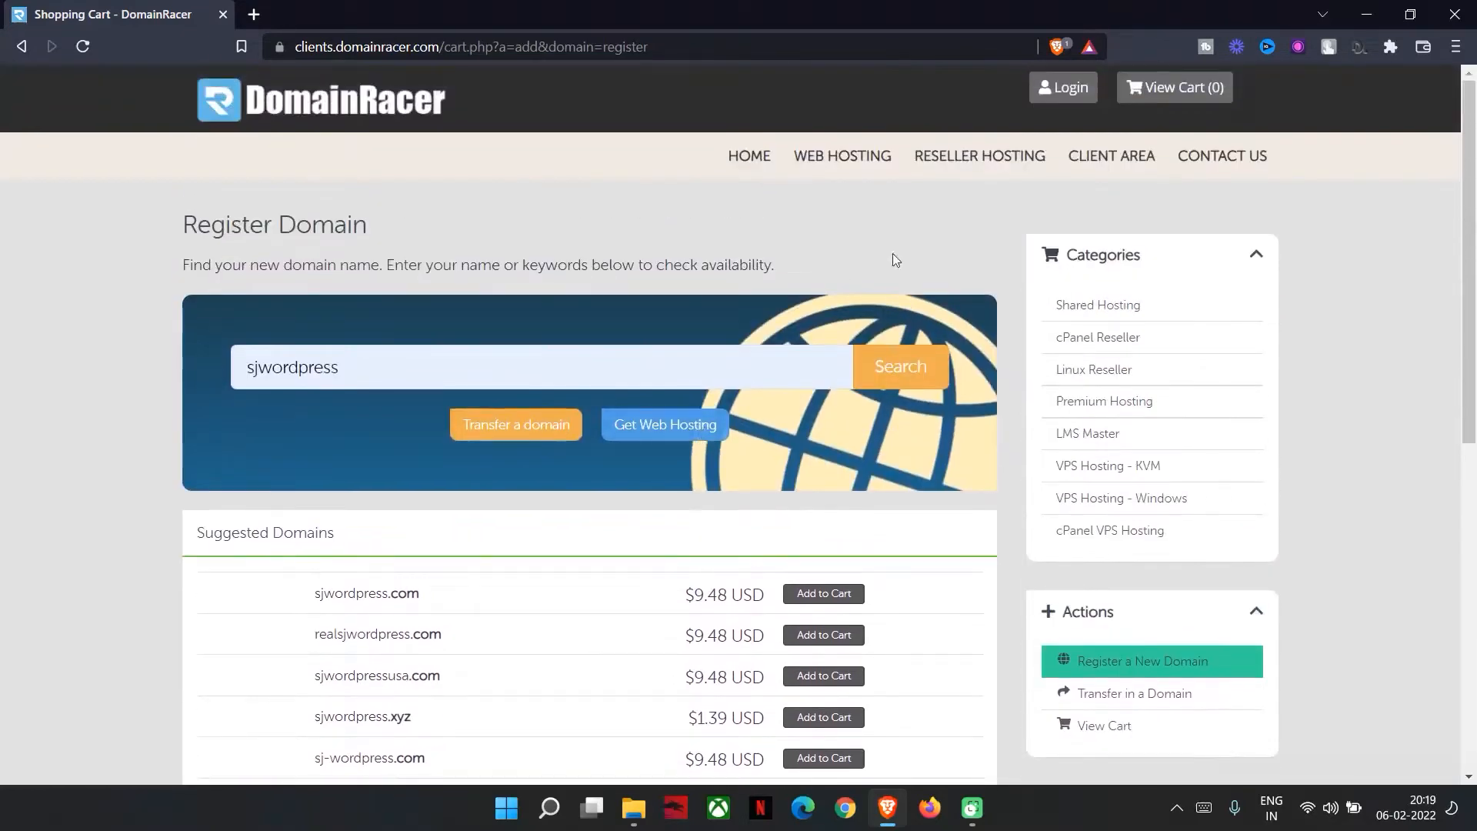
Step: Open the Web Hosting page and review its advertised starting price and list of hosting features
click(842, 155)
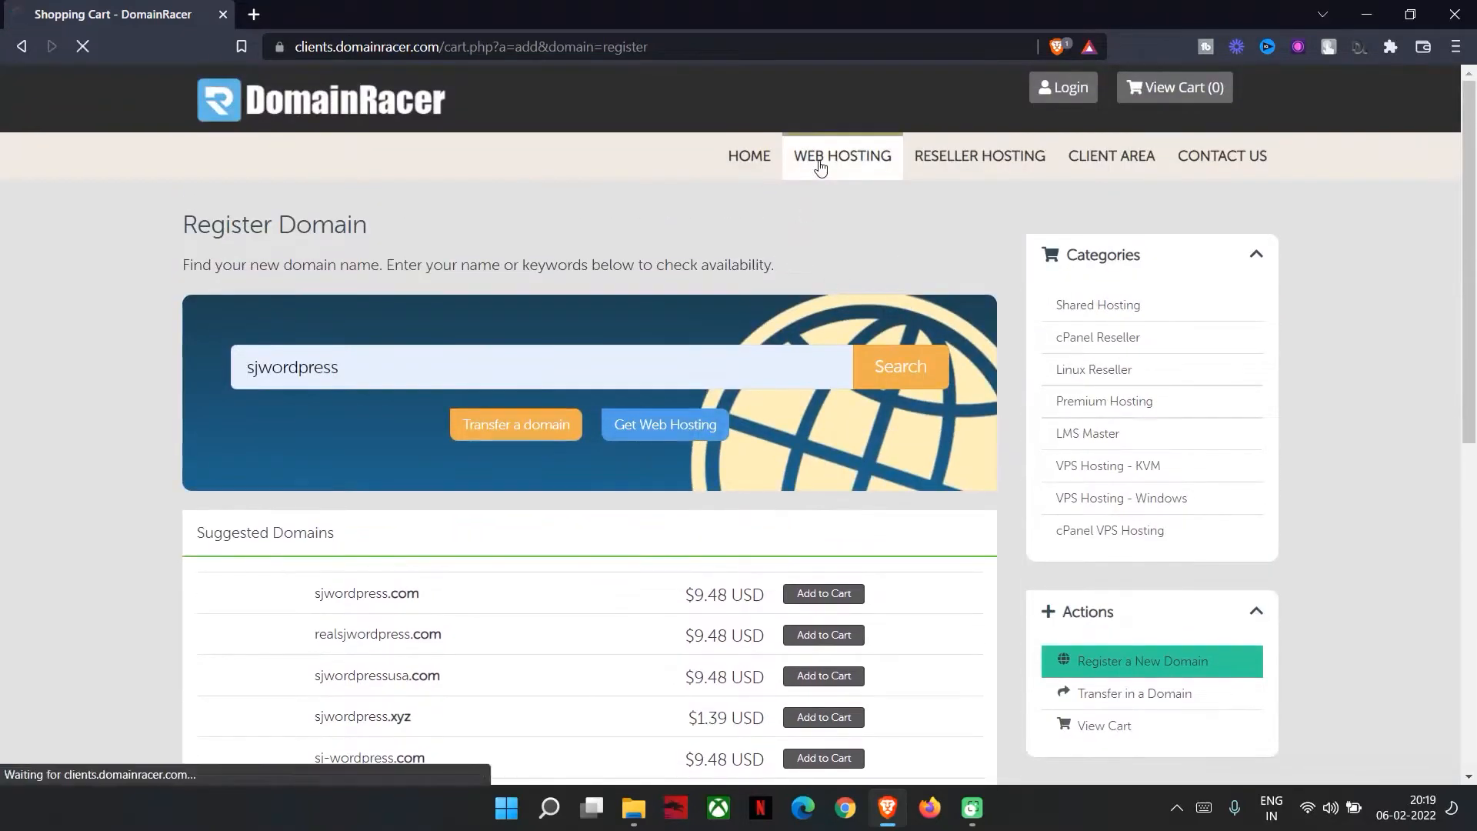
scroll(618, 509, down, 1)
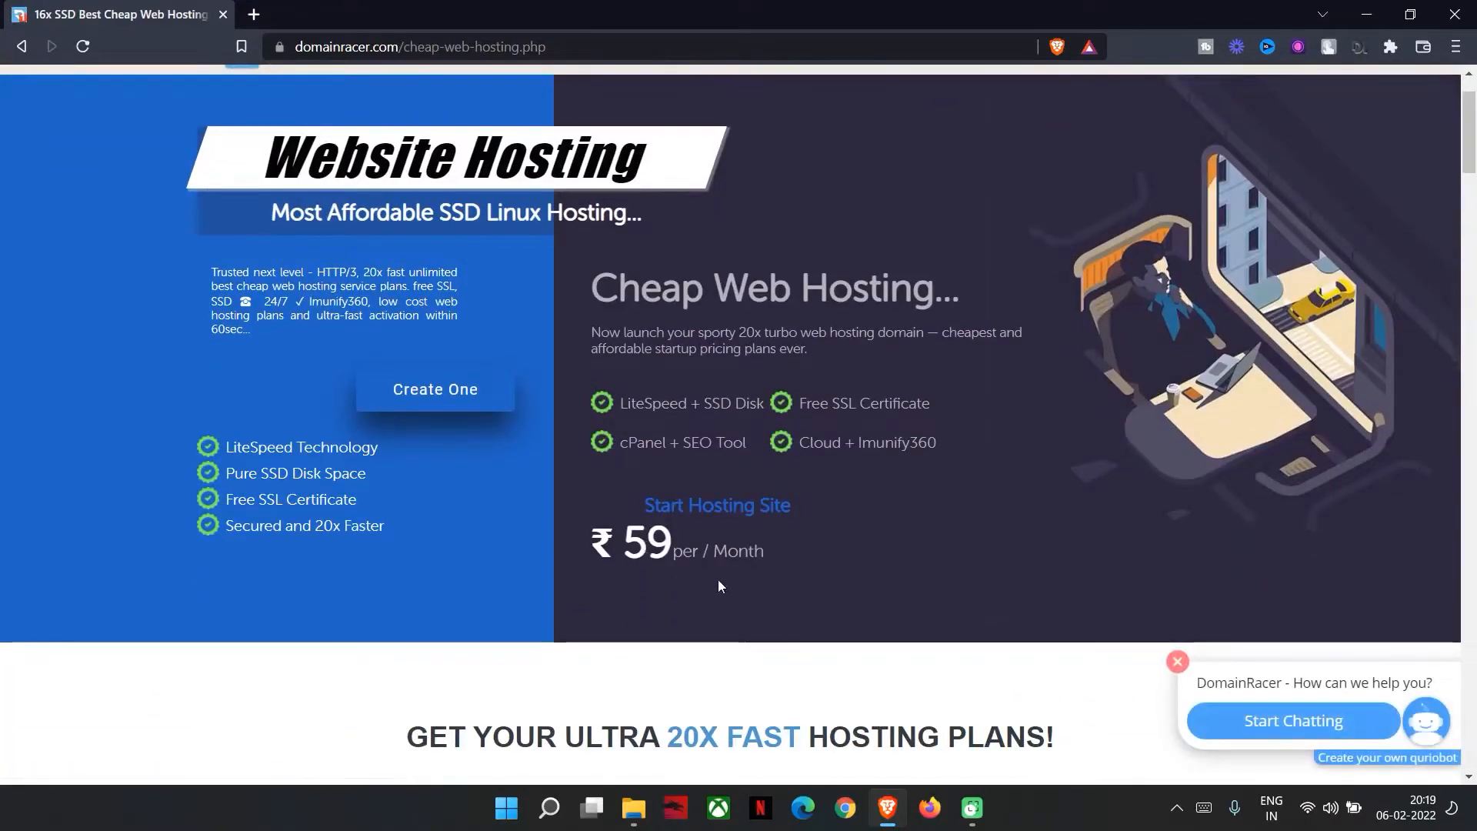
drag(769, 575, 588, 554)
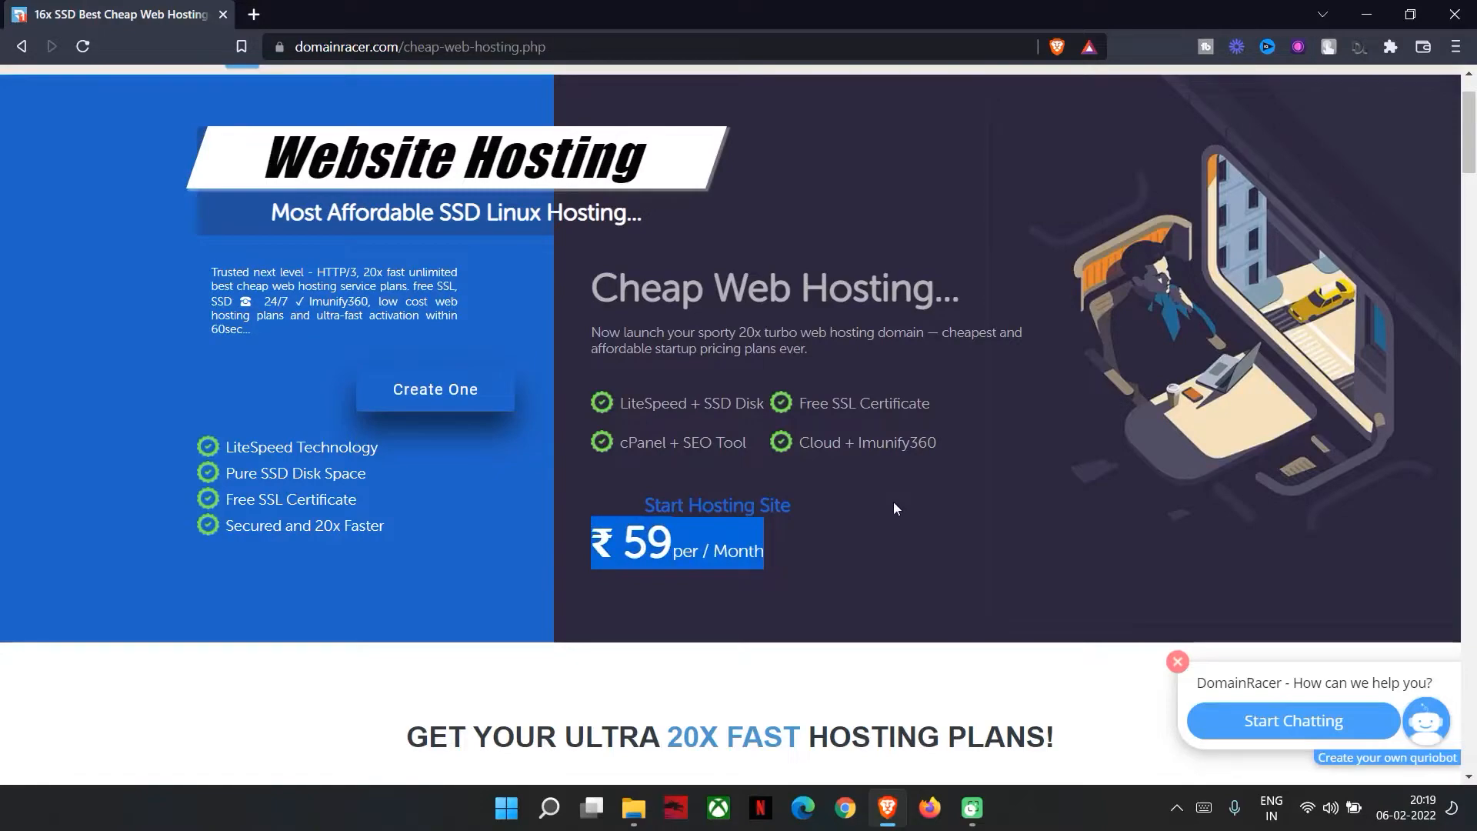
scroll(893, 504, down, 3)
scroll(683, 471, down, 2)
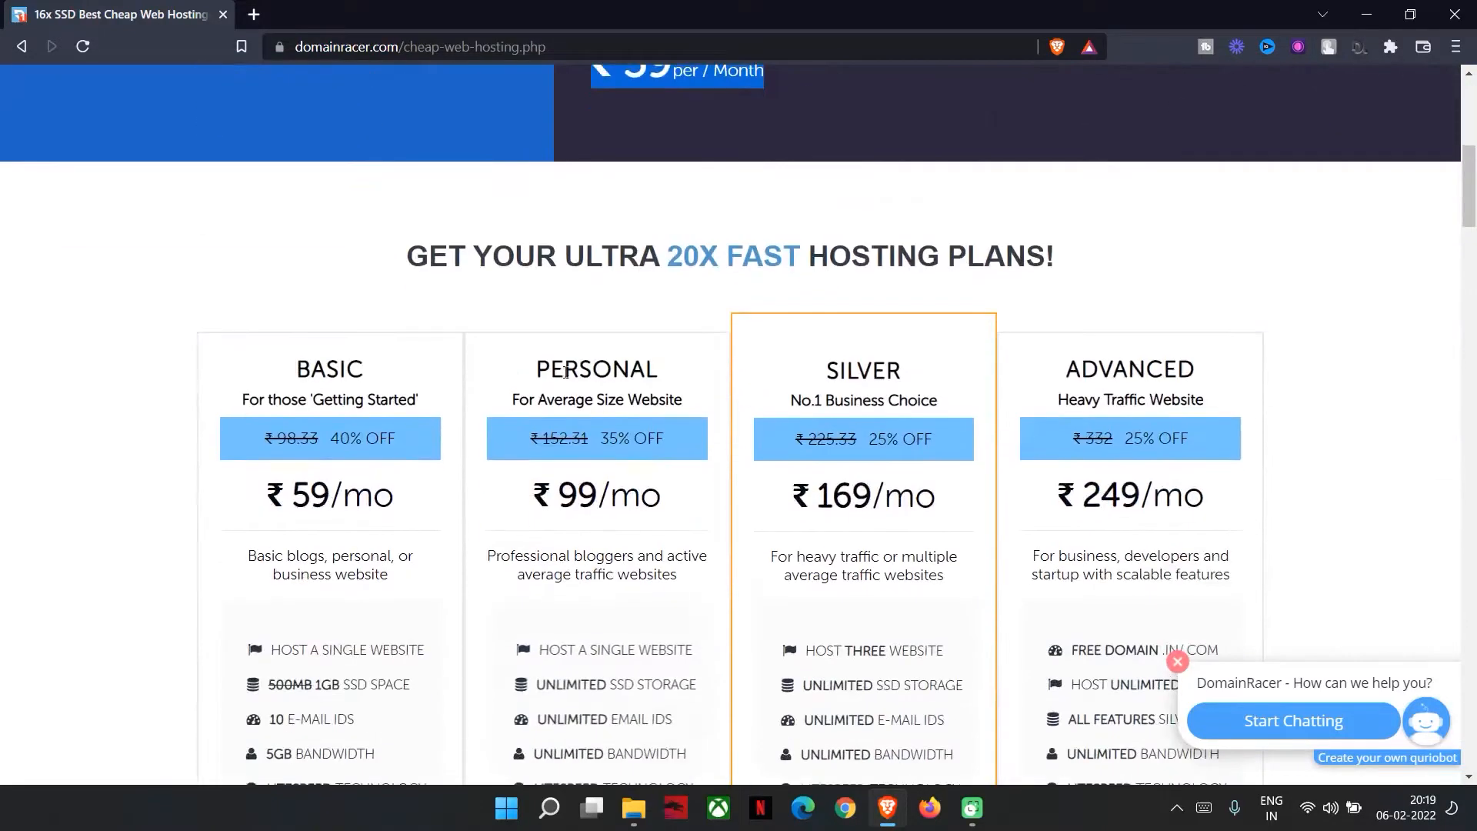
scroll(543, 342, up, 6)
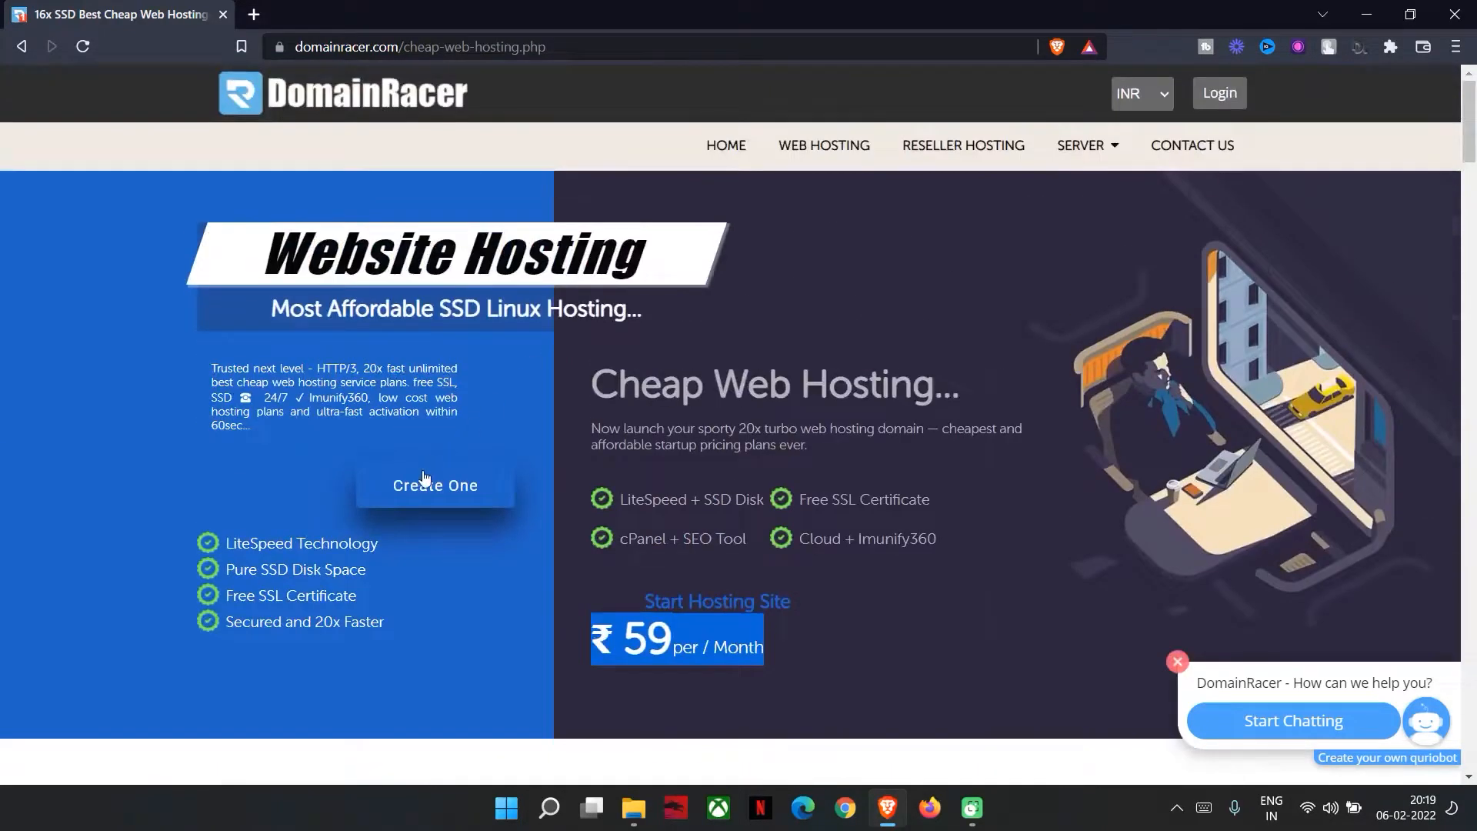
scroll(422, 477, down, 2)
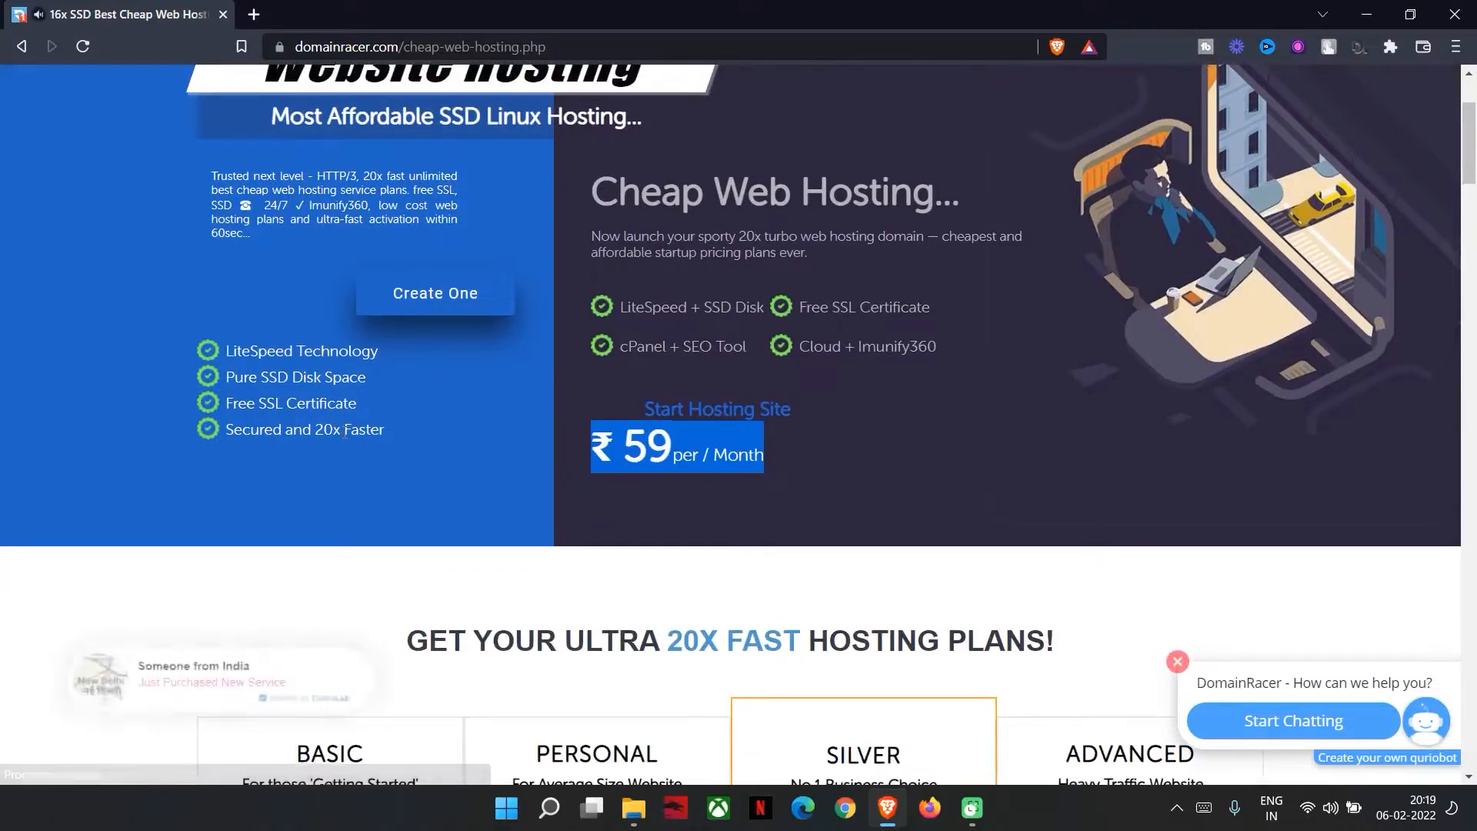
click(261, 355)
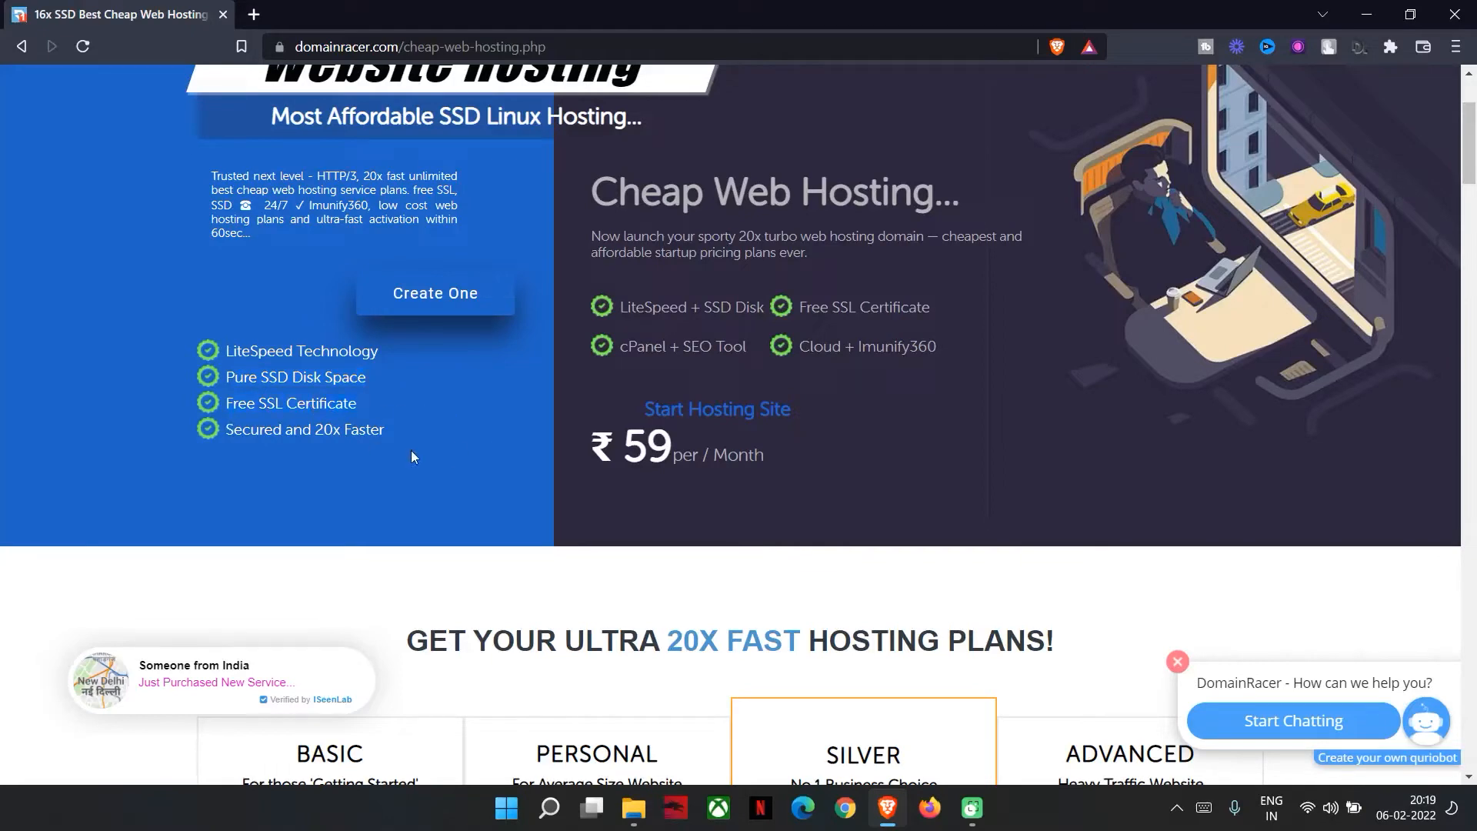
drag(412, 457, 201, 399)
scroll(660, 560, down, 1)
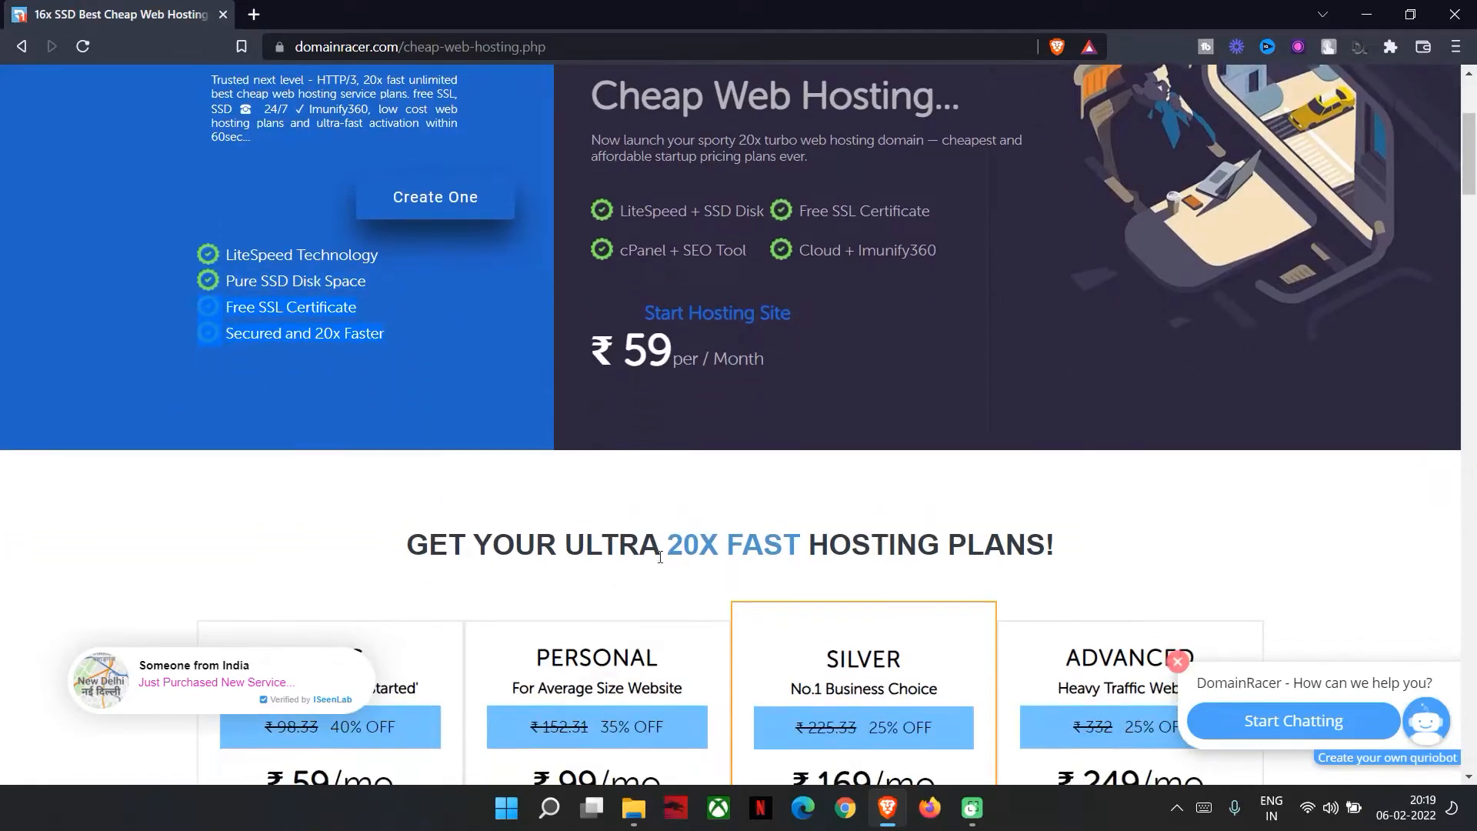
Step: Examine the Basic hosting plan's intended use, website limit, SSD space, e-mail IDs and bandwidth
scroll(660, 560, down, 4)
scroll(659, 560, down, 2)
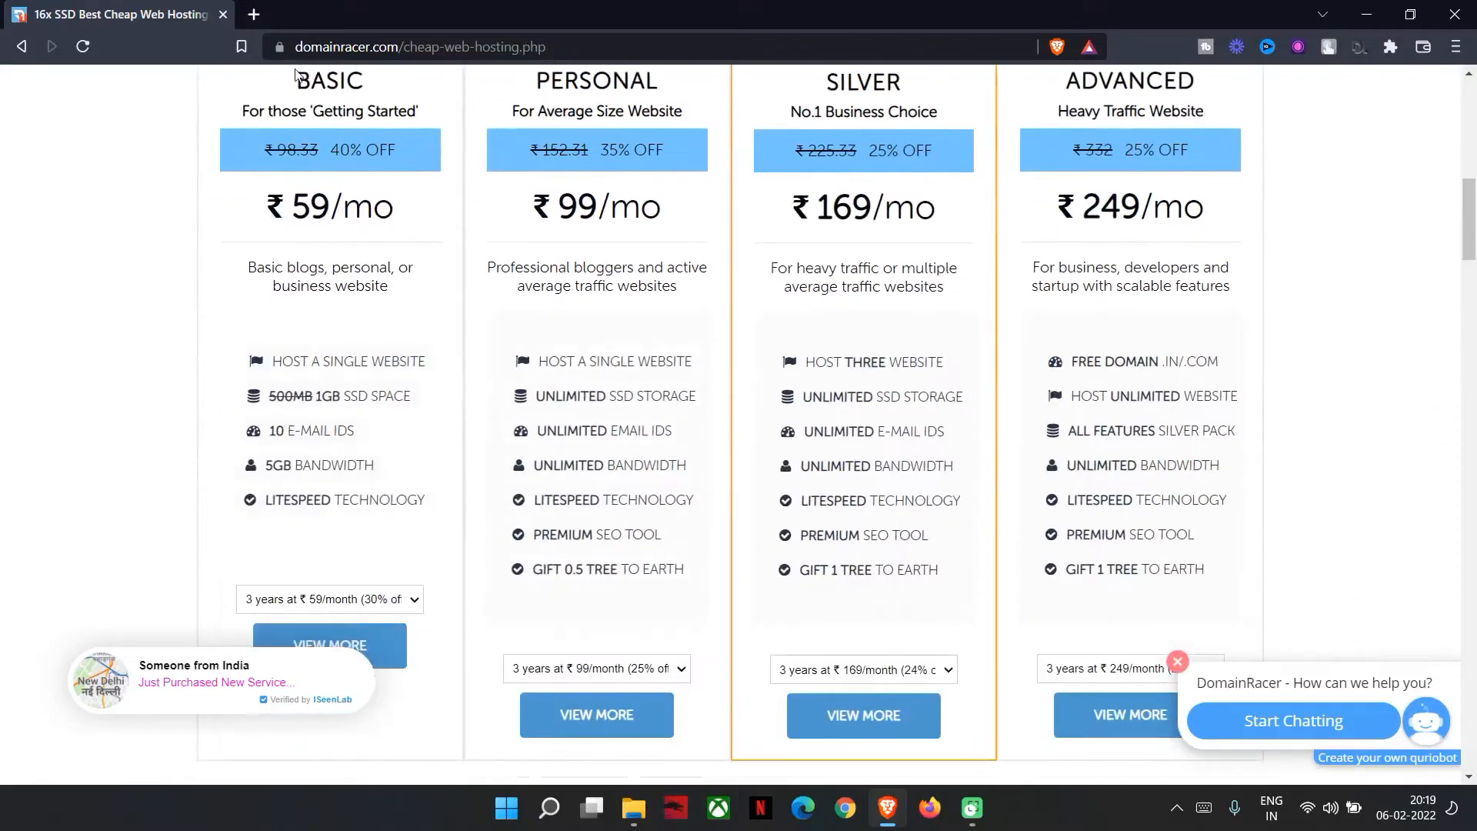
drag(296, 75, 368, 111)
click(286, 127)
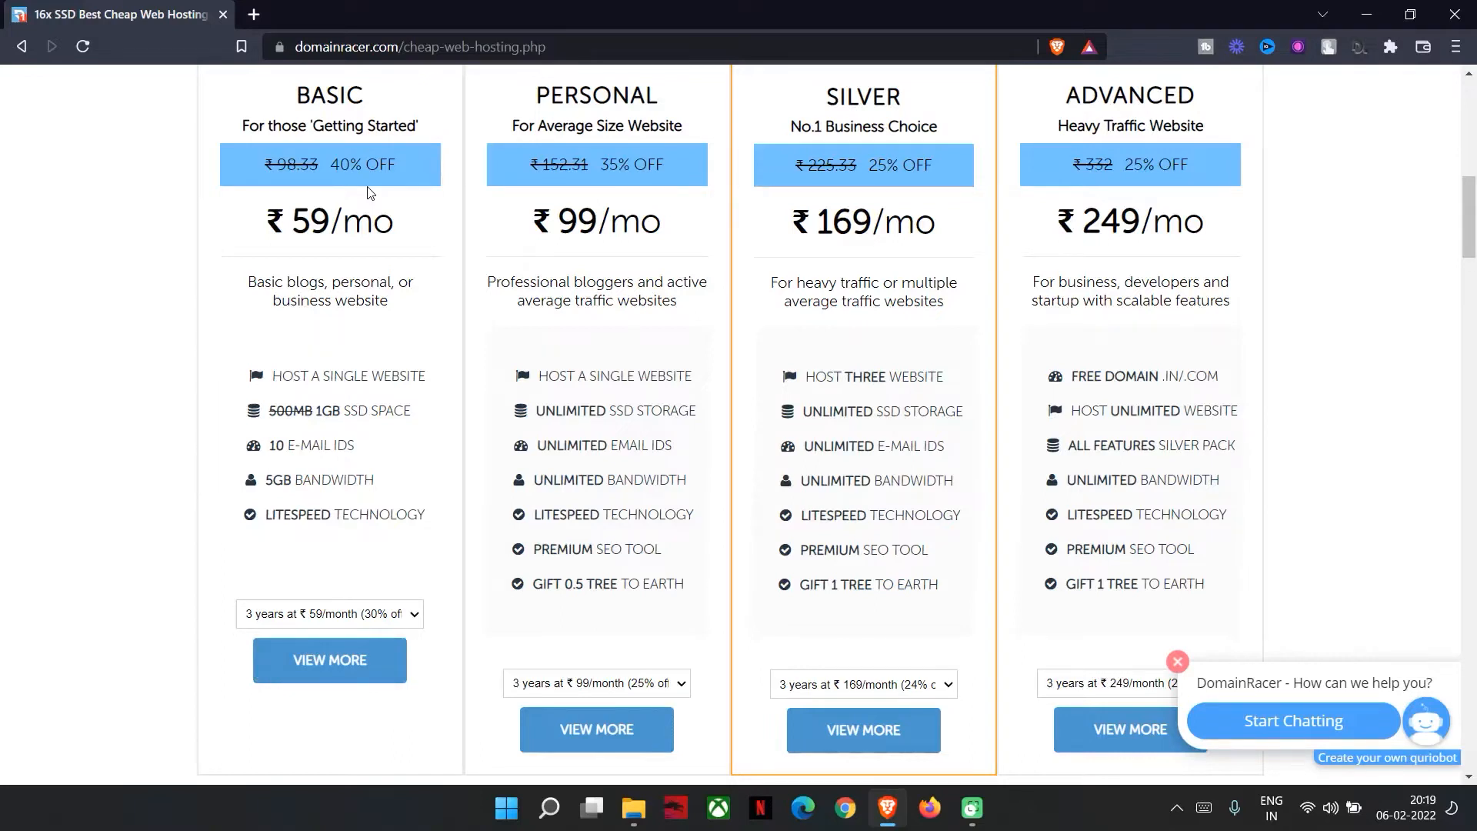
drag(293, 375, 413, 402)
click(415, 429)
drag(276, 451, 433, 456)
click(384, 493)
drag(294, 484, 383, 484)
click(371, 511)
Step: Review the Personal plan's intended audience and website limit, and compare its monthly price with the Basic plan's
scroll(573, 318, up, 3)
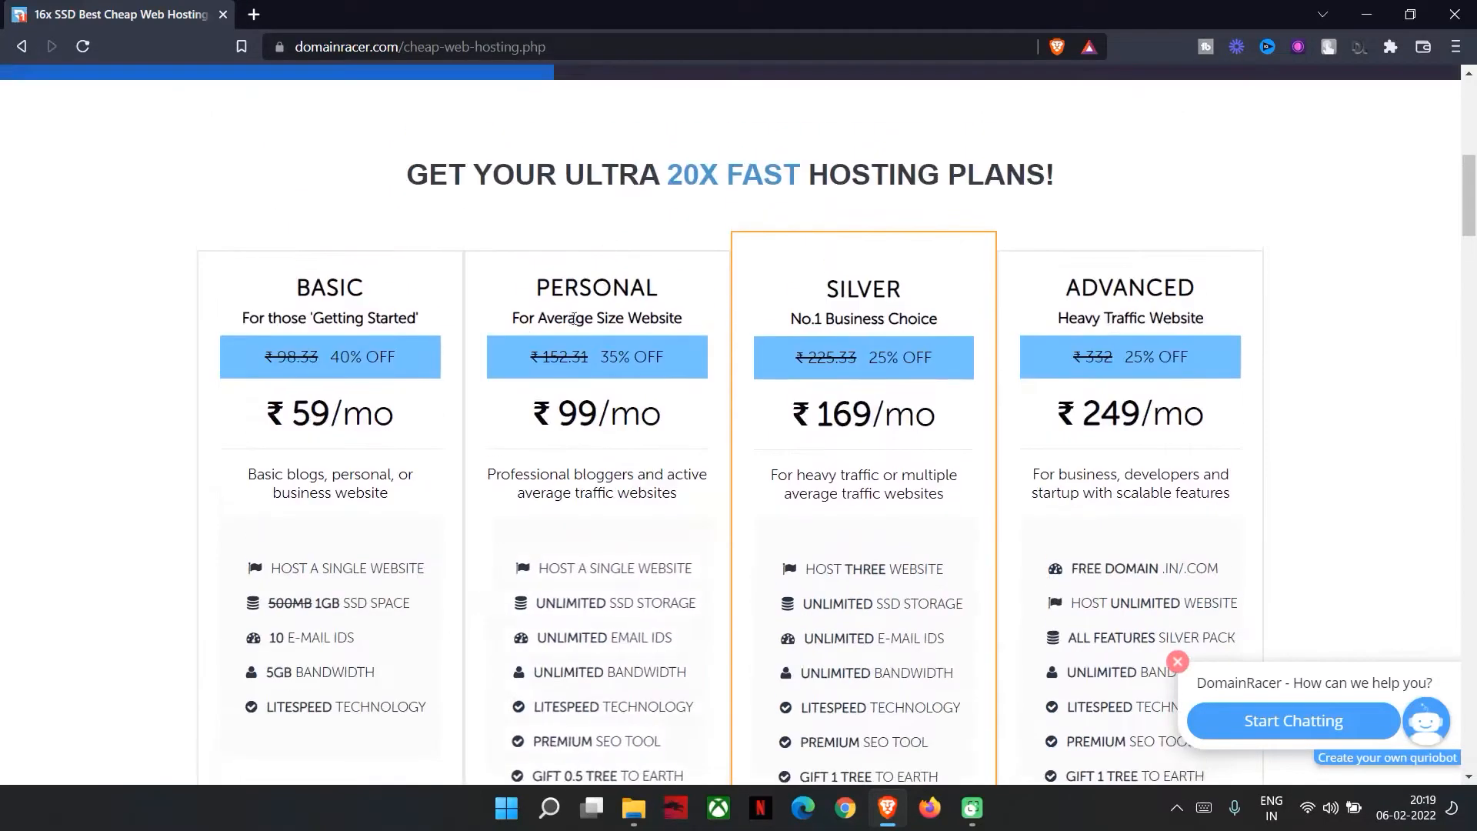
drag(519, 318, 686, 327)
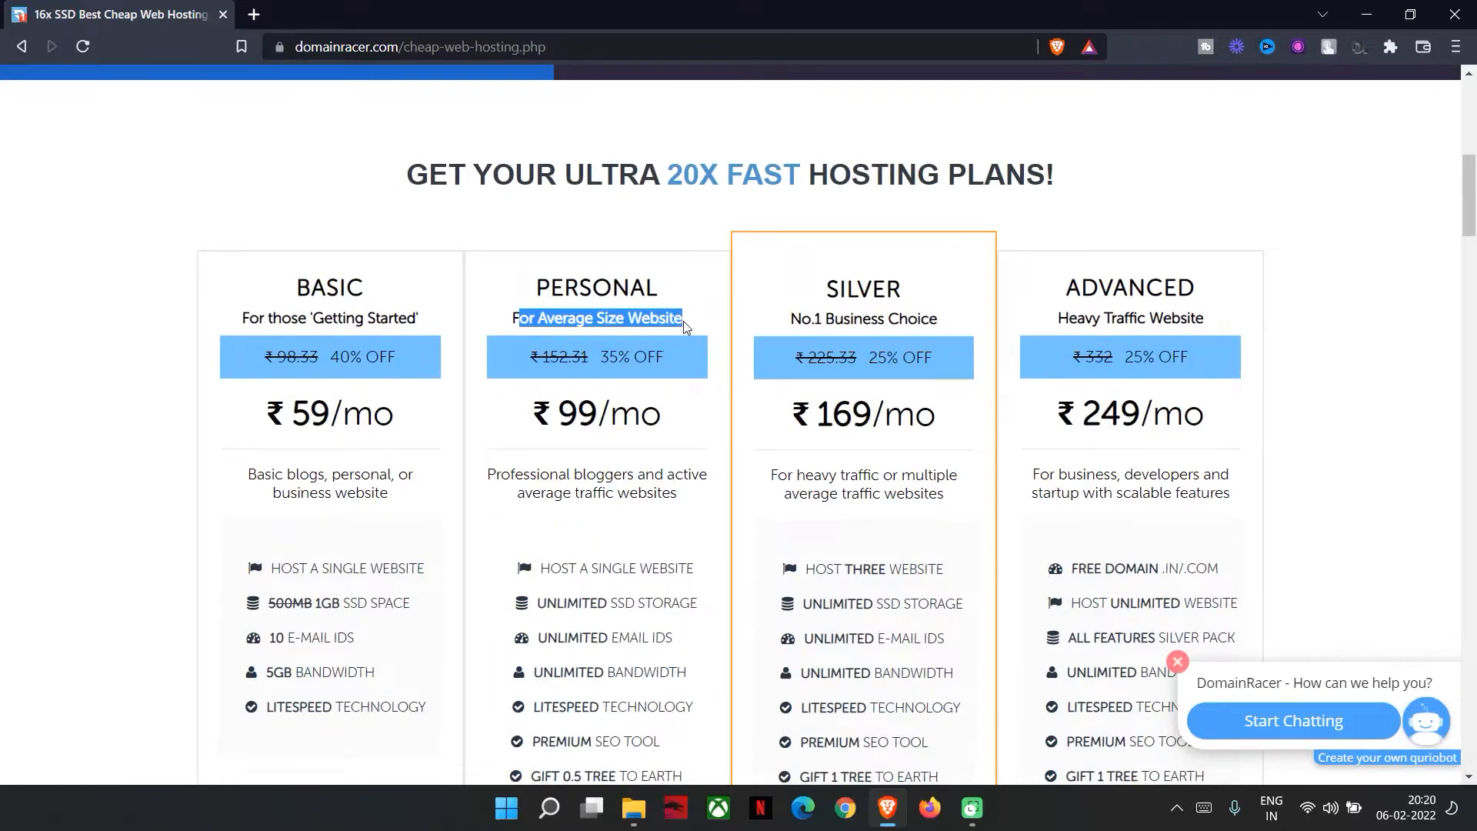
scroll(601, 230, down, 3)
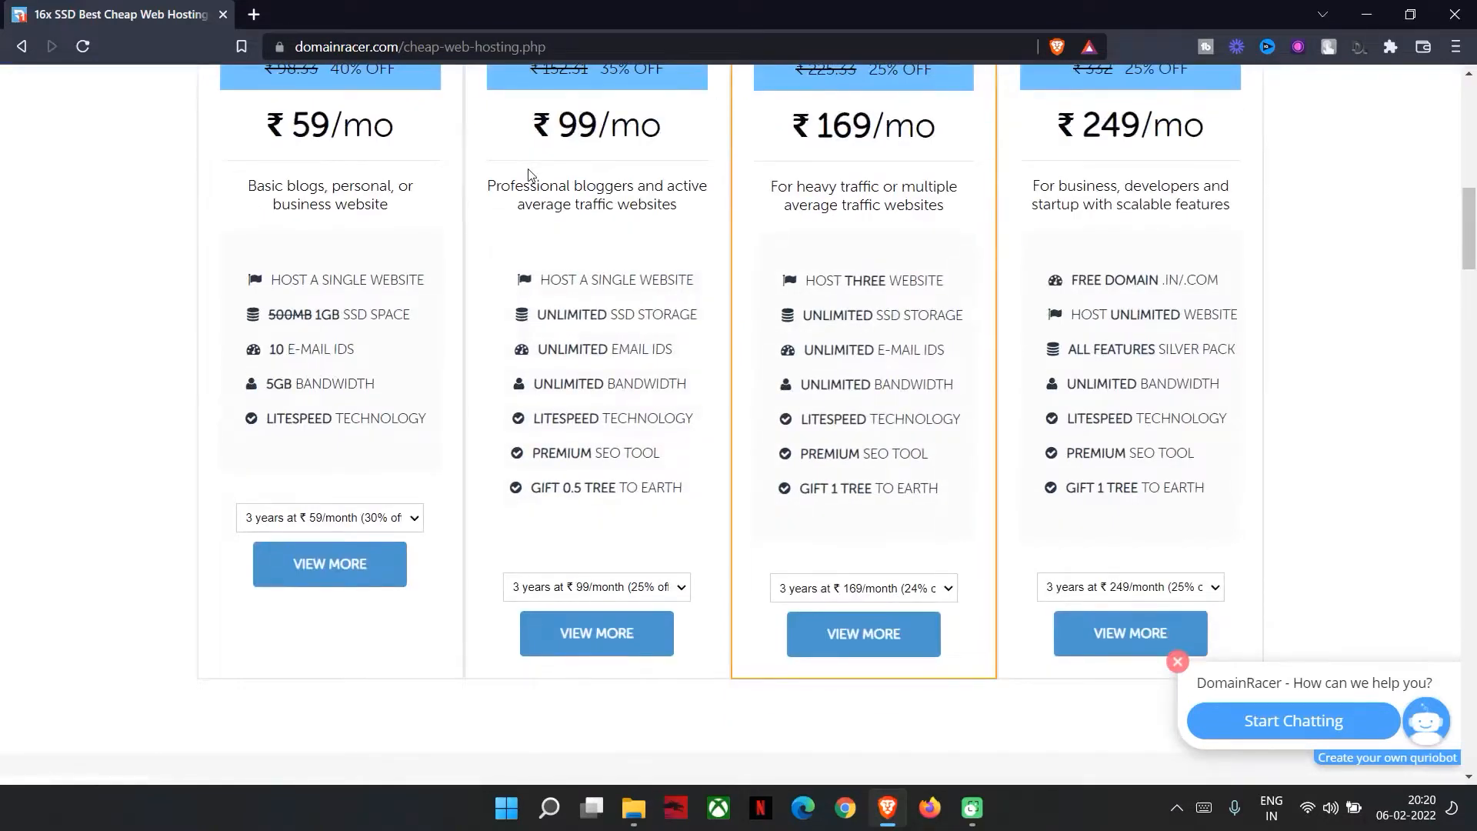
drag(536, 203, 601, 204)
click(625, 223)
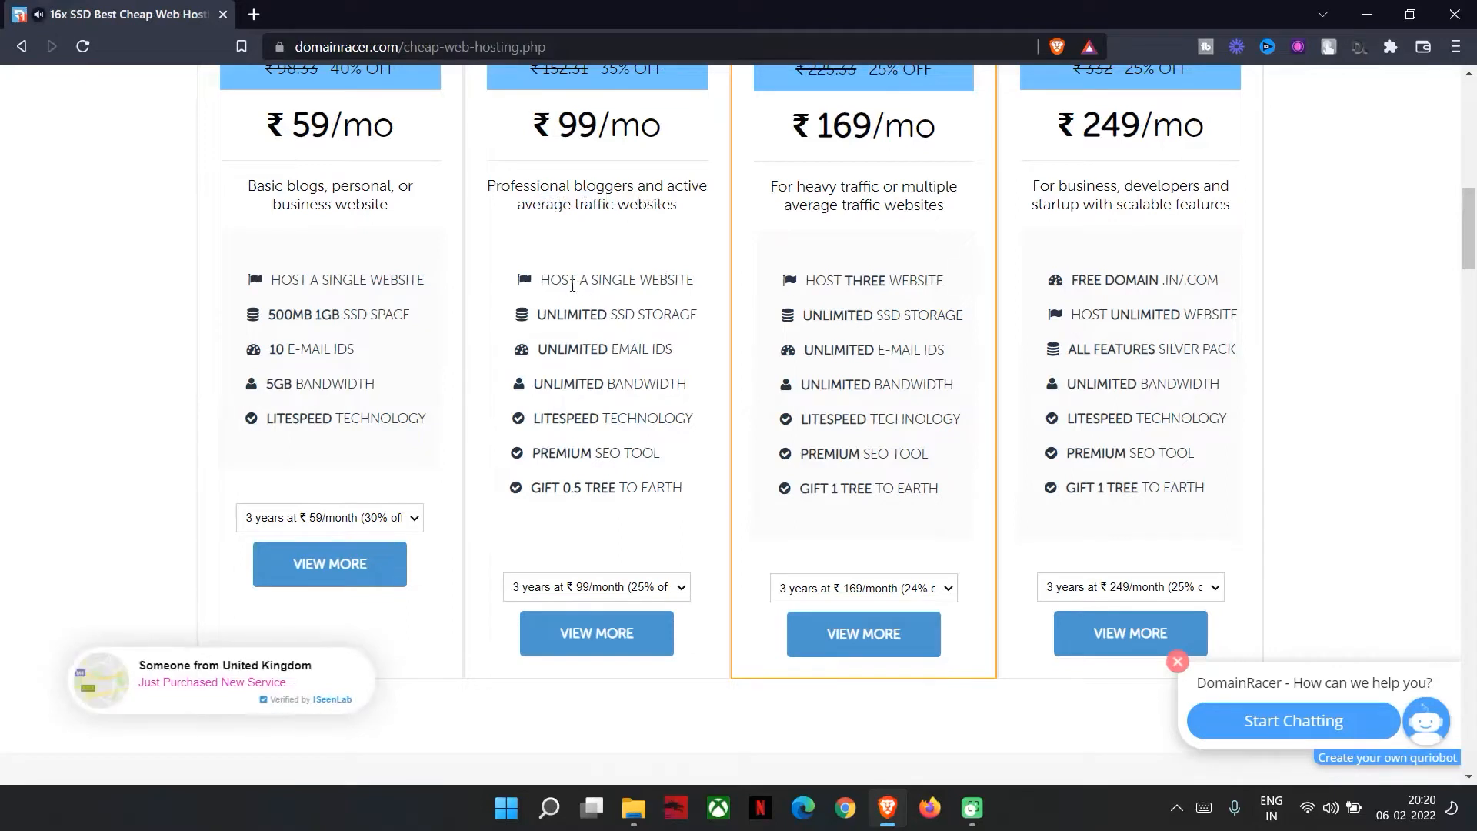
drag(541, 281, 695, 282)
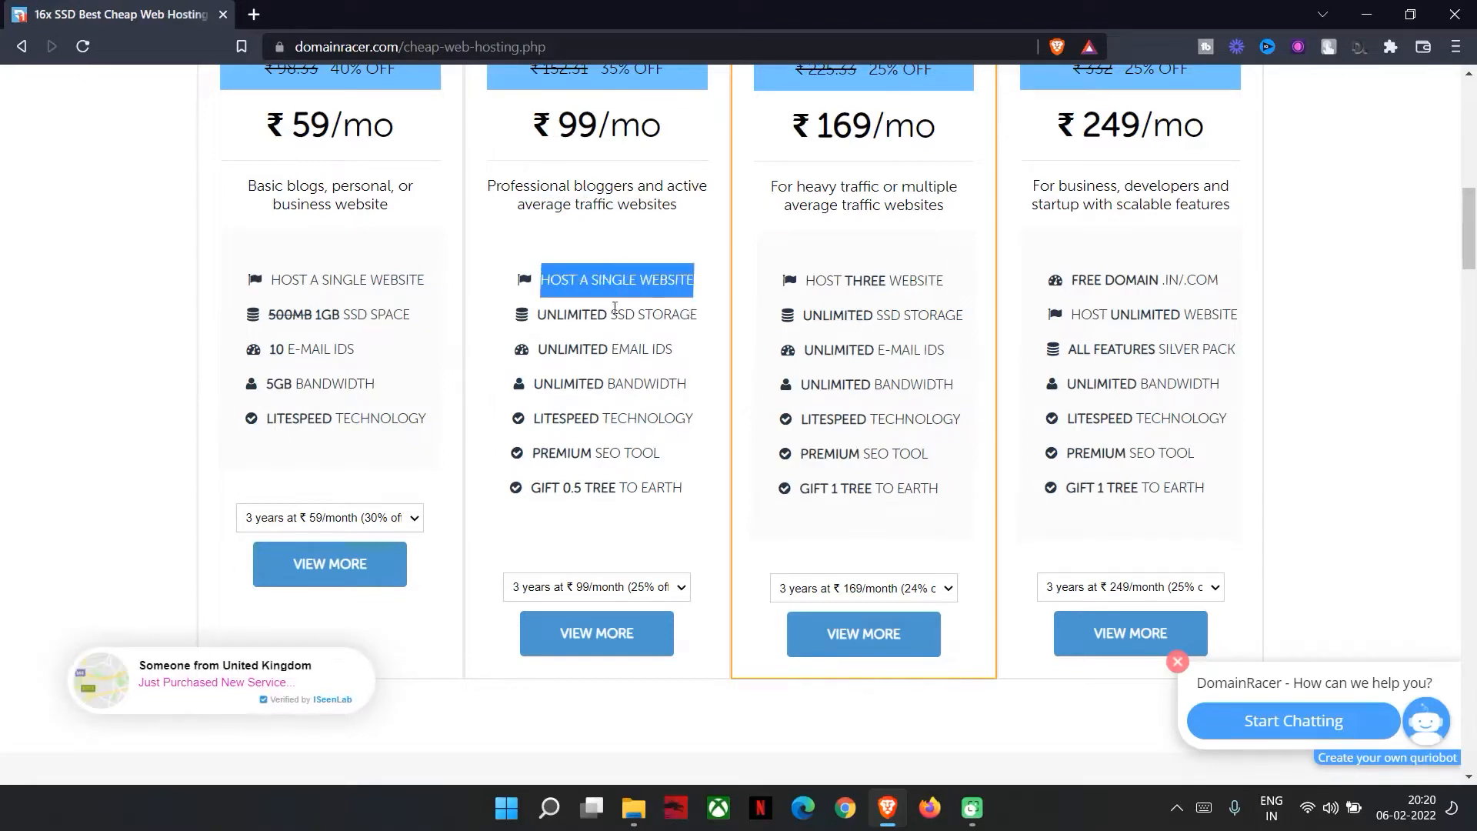
drag(563, 313, 536, 289)
click(535, 289)
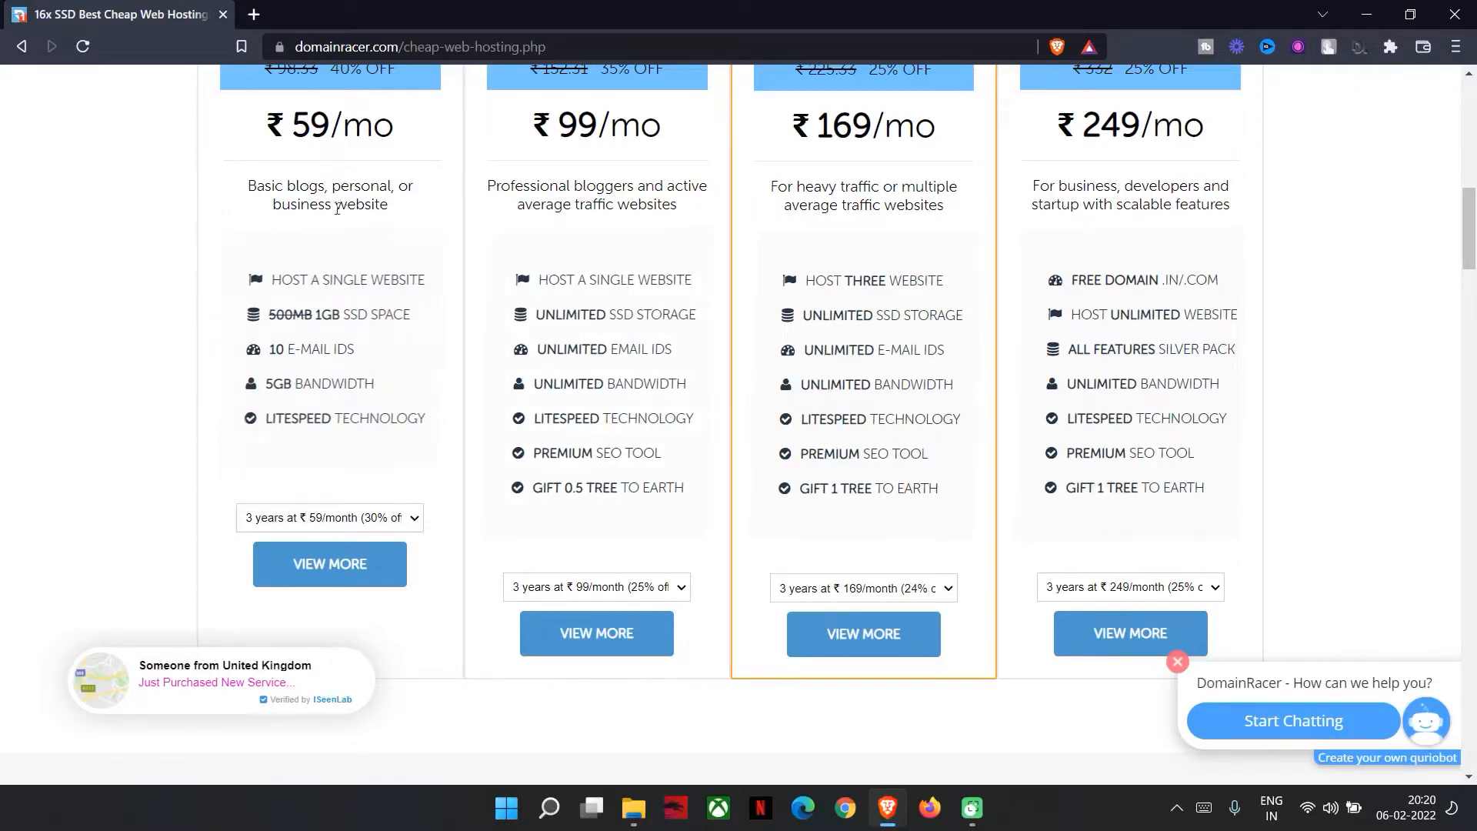
drag(401, 131, 265, 127)
drag(533, 137, 720, 149)
click(603, 241)
Step: Read the Personal plan's storage, e-mail, bandwidth, LiteSpeed and SEO tool features
drag(690, 312, 467, 314)
click(582, 329)
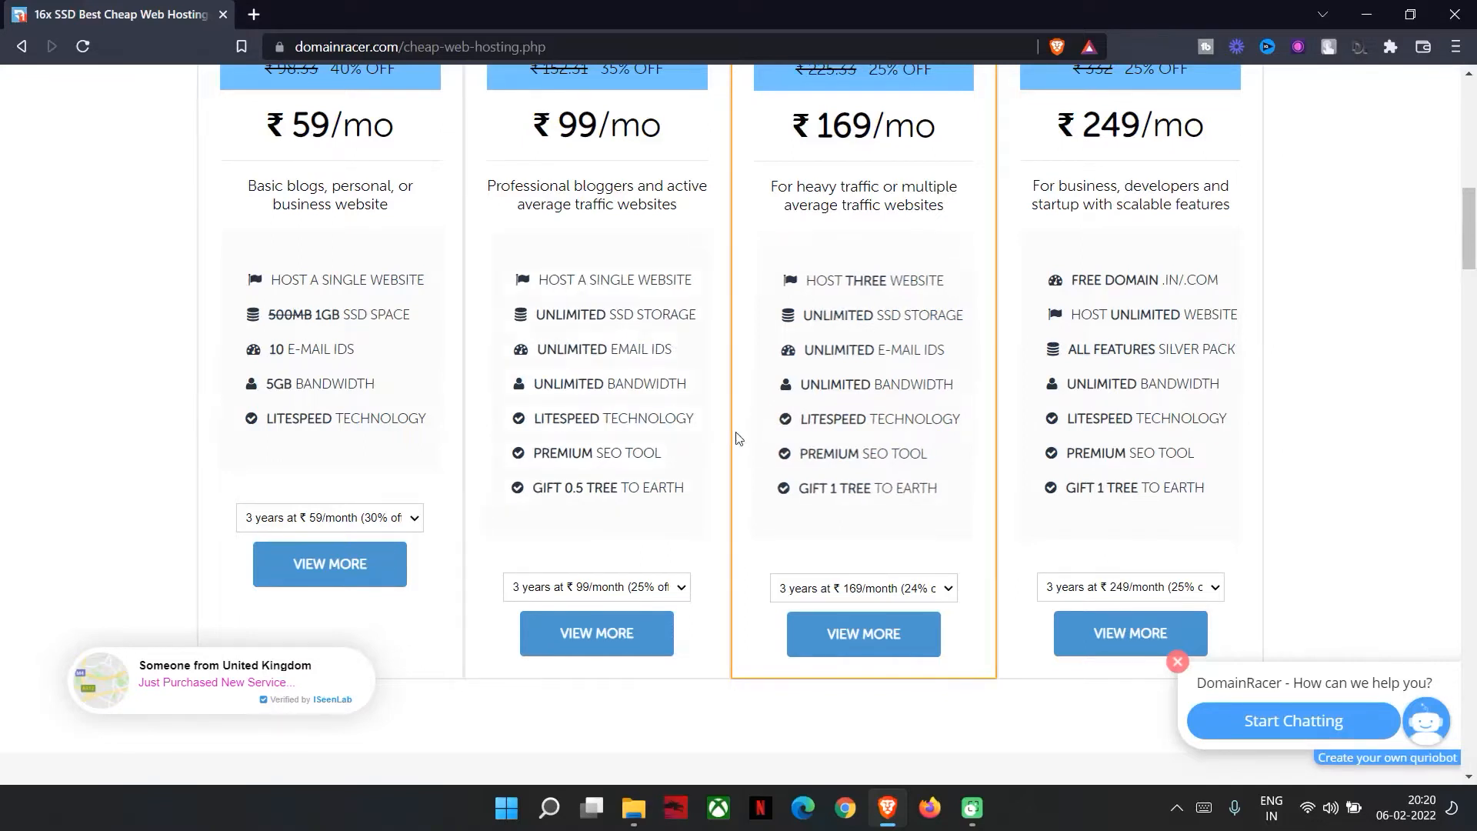
drag(675, 350, 537, 363)
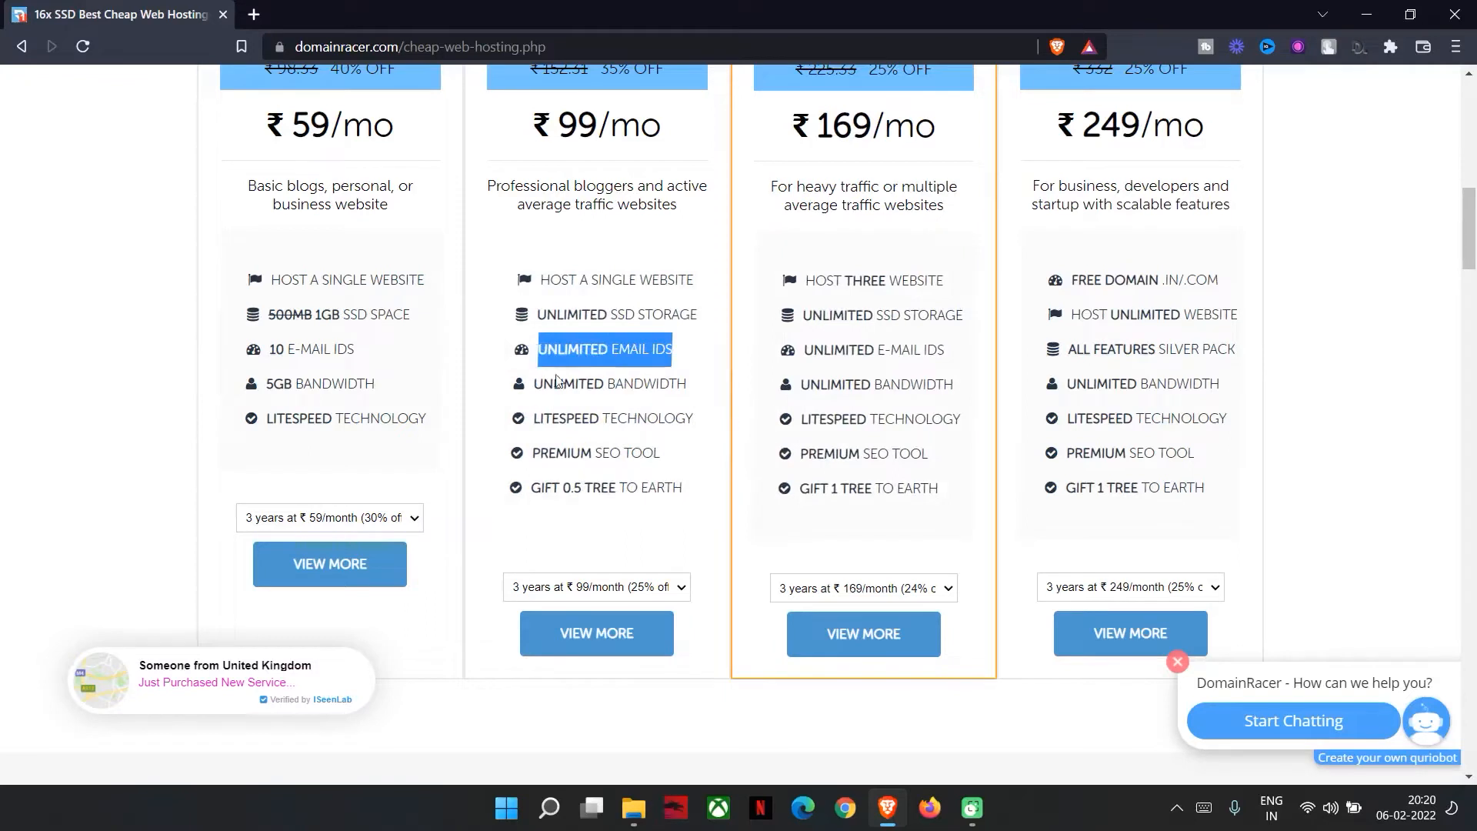
drag(657, 393, 542, 395)
click(651, 424)
drag(698, 421, 456, 391)
drag(676, 460, 537, 443)
click(539, 478)
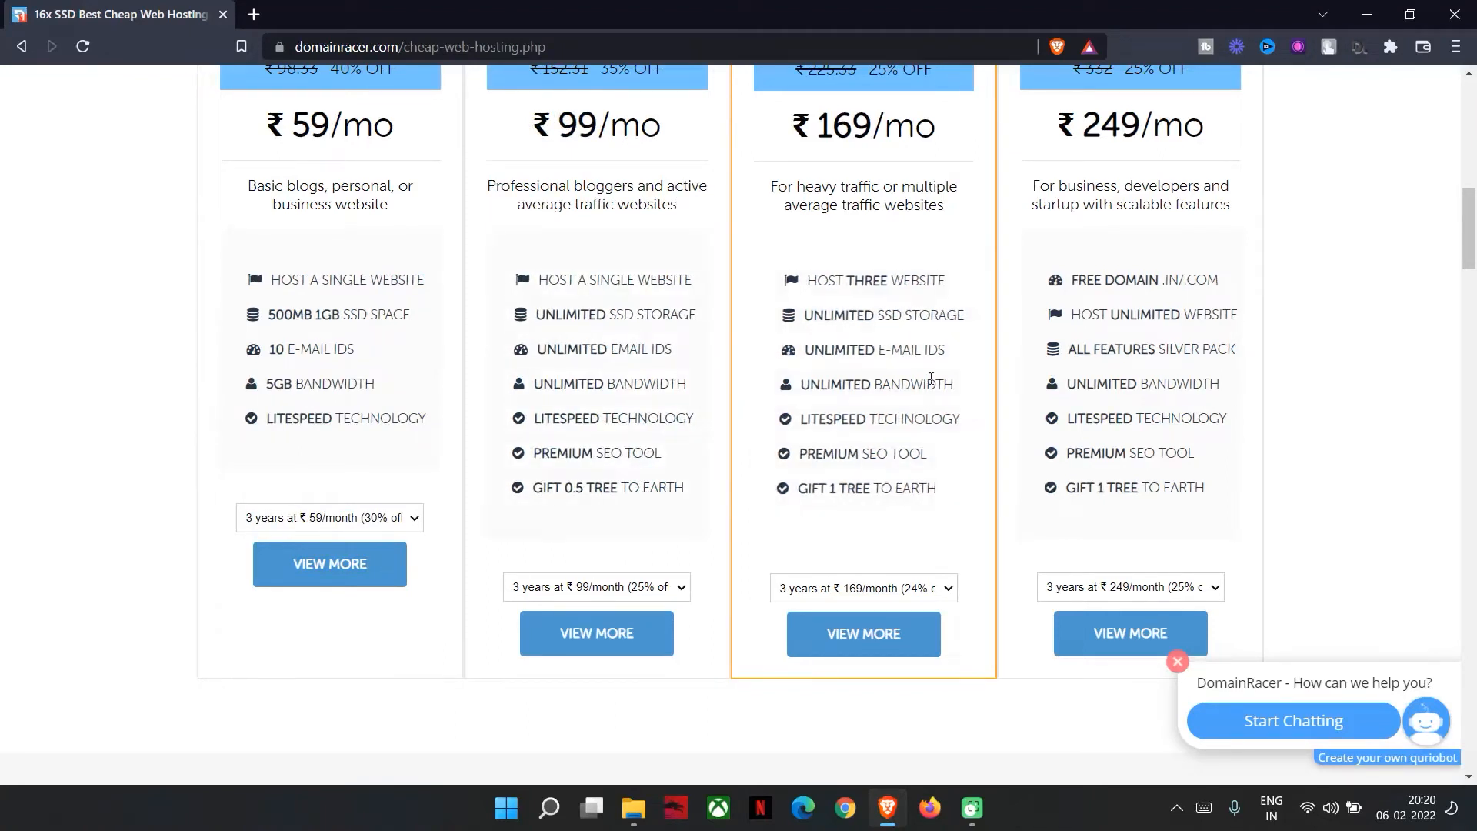
Step: Examine the Silver hosting plan's intended use, monthly price, website limit, storage and remaining features
scroll(959, 398, up, 3)
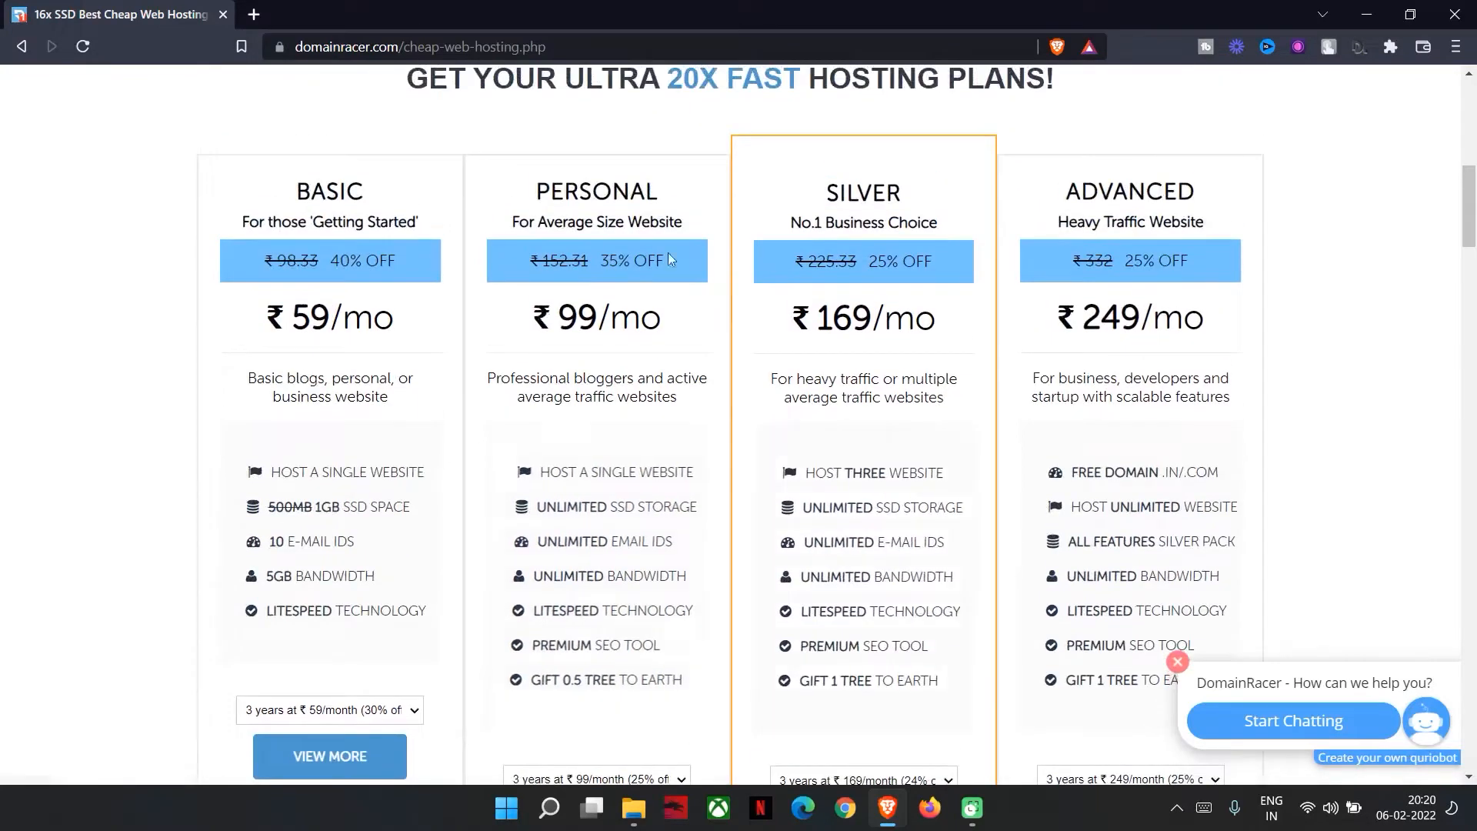
double_click(863, 196)
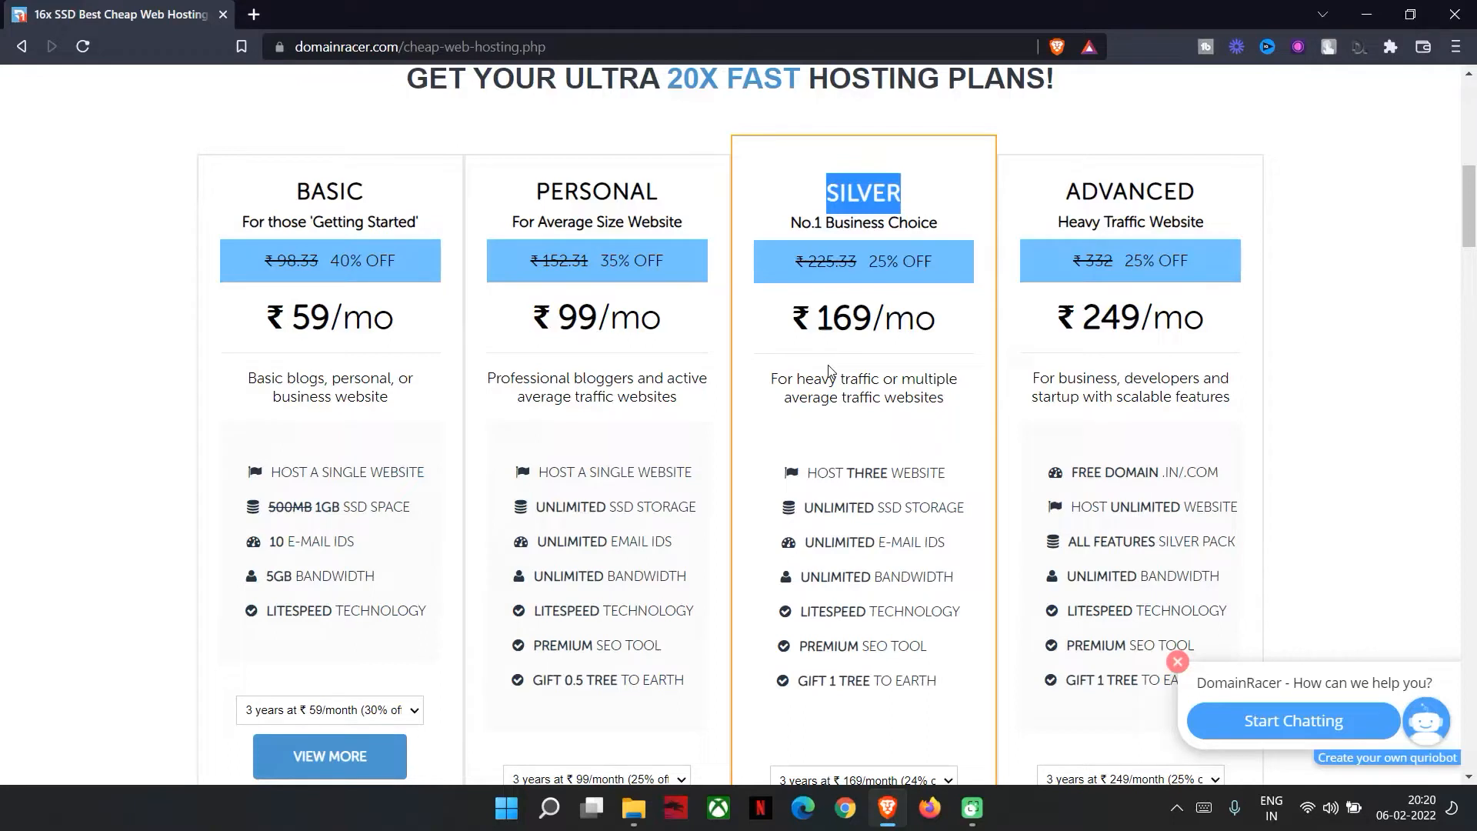
drag(787, 231, 995, 257)
click(956, 301)
drag(792, 330, 914, 318)
click(880, 381)
drag(820, 379, 982, 461)
click(894, 449)
click(864, 537)
drag(817, 483, 939, 472)
click(831, 527)
drag(829, 509, 899, 578)
scroll(790, 483, down, 3)
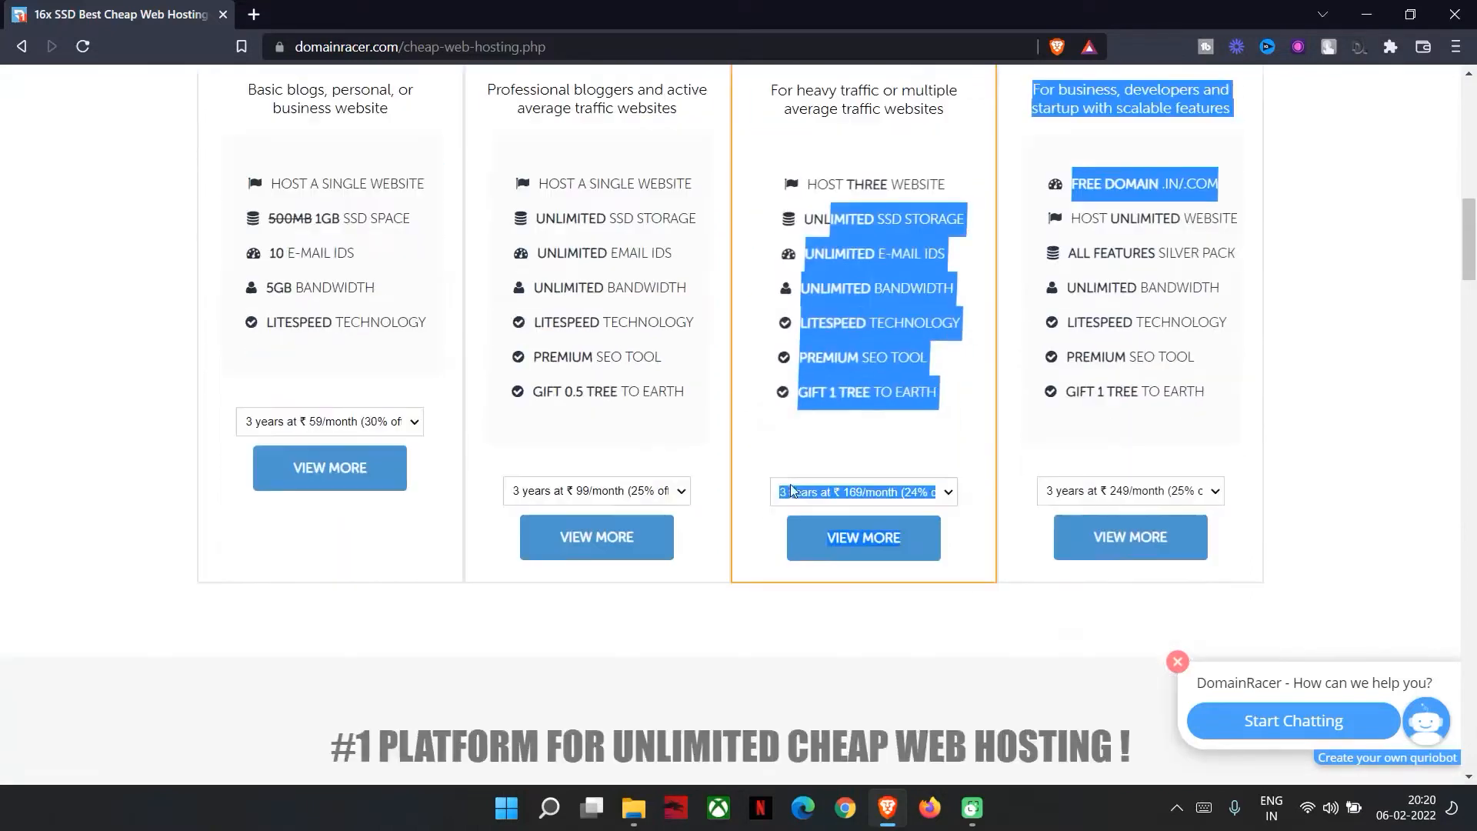
Step: Read the Silver plan's bandwidth, LiteSpeed technology, premium SEO tool and tree-gift features
click(802, 314)
drag(799, 323, 934, 323)
click(889, 379)
drag(814, 358, 911, 358)
click(803, 406)
drag(806, 411, 934, 391)
click(935, 427)
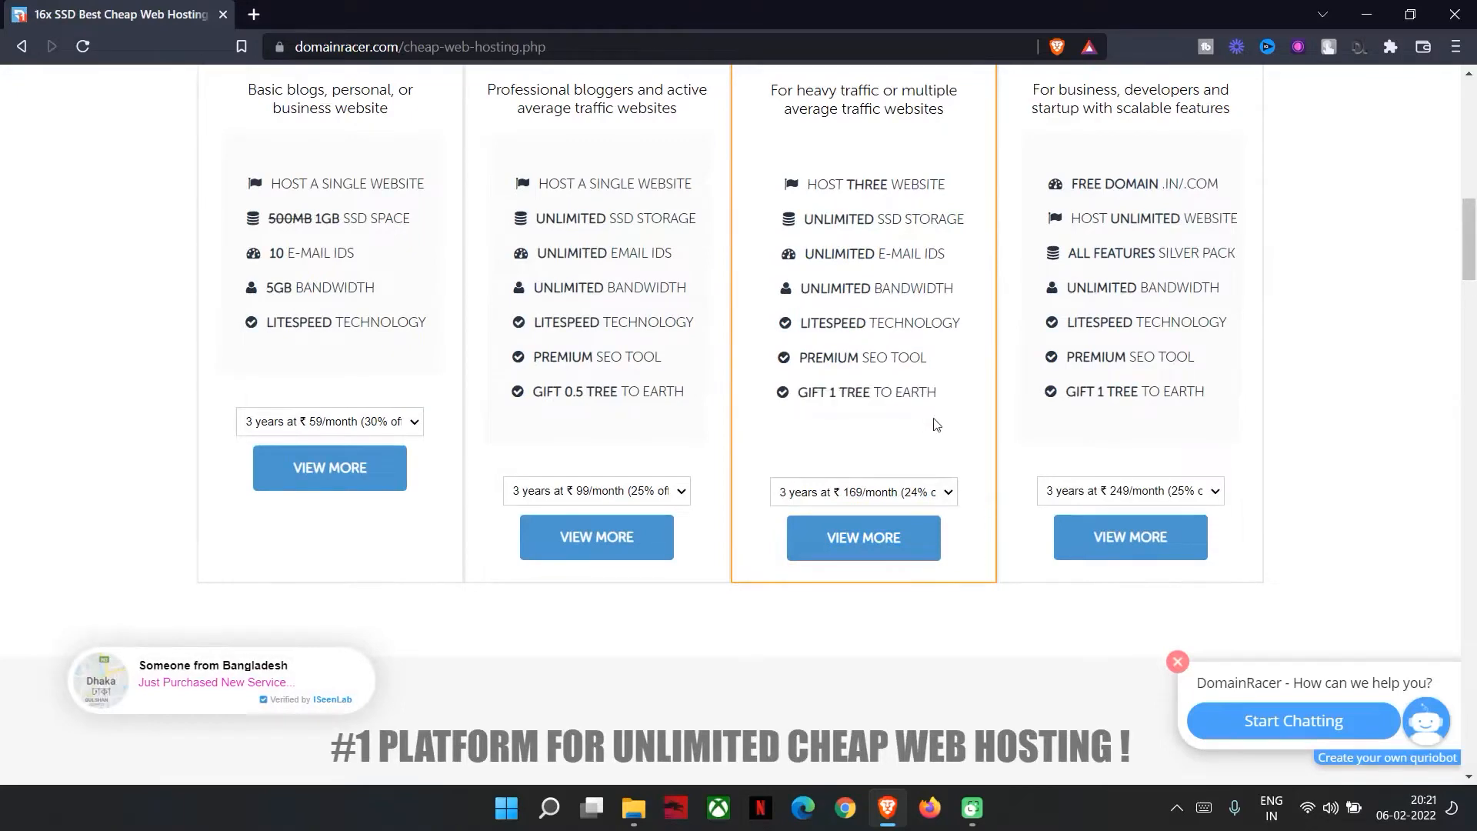
Step: Review the Advanced hosting plan's intended traffic level, discount and monthly price
scroll(1082, 226, up, 2)
drag(1043, 290, 1196, 288)
scroll(1128, 154, up, 2)
drag(1091, 318, 1223, 338)
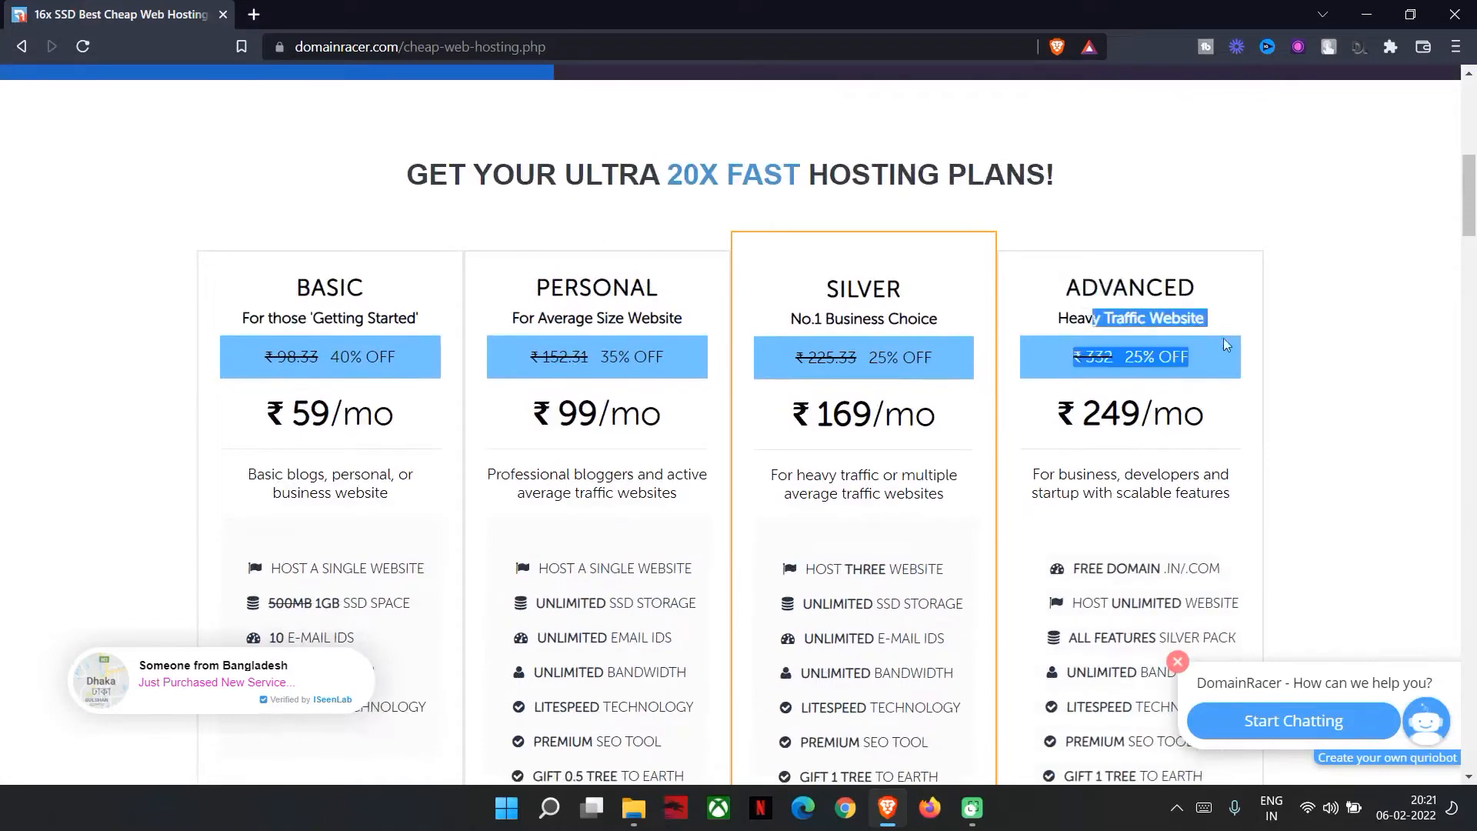
click(1352, 450)
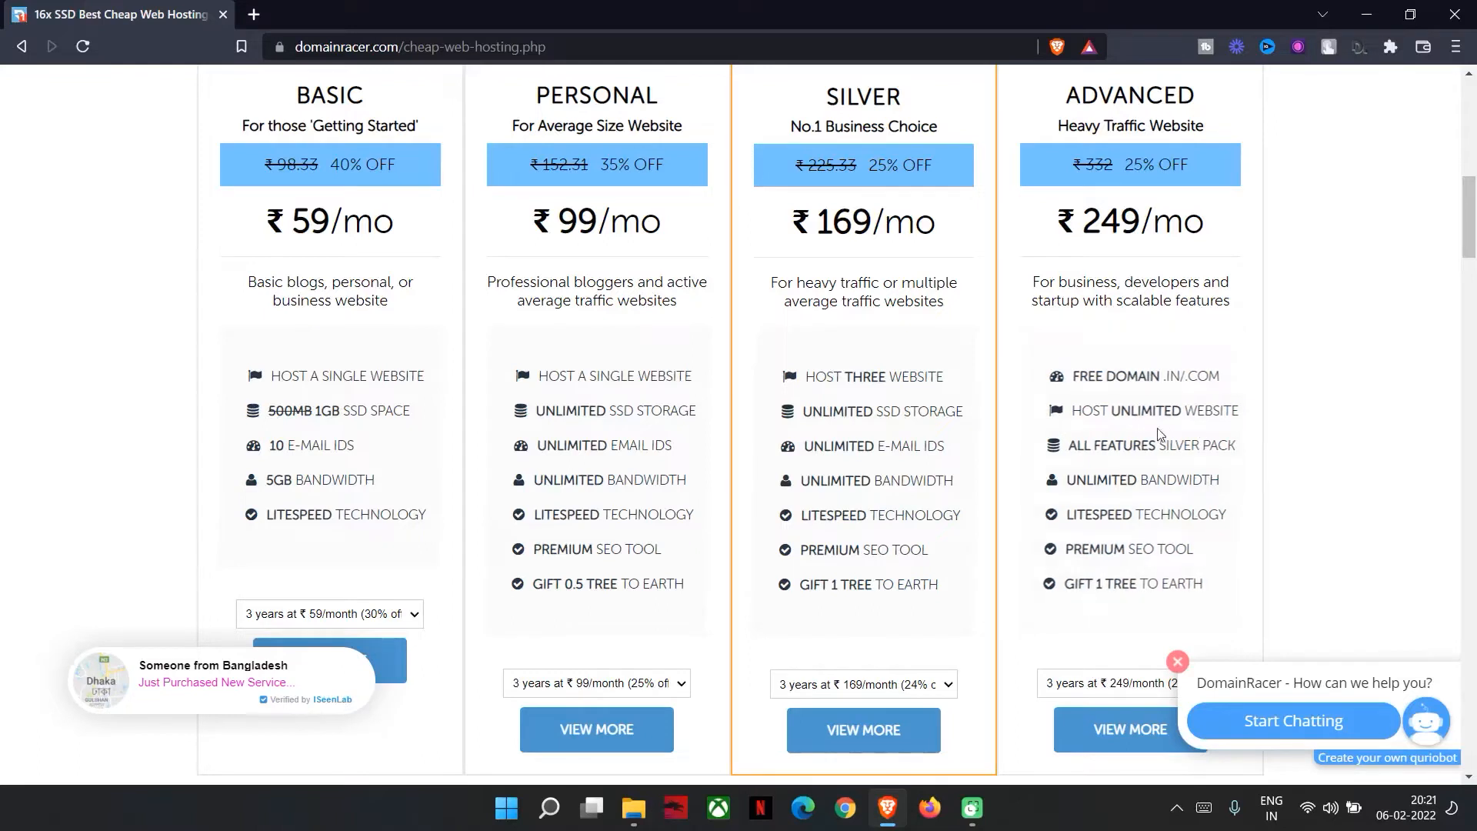
Step: Compare the Advanced plan's features with the Silver plan's, covering bandwidth, LiteSpeed, SEO tool and tree gift
drag(1115, 445, 1300, 460)
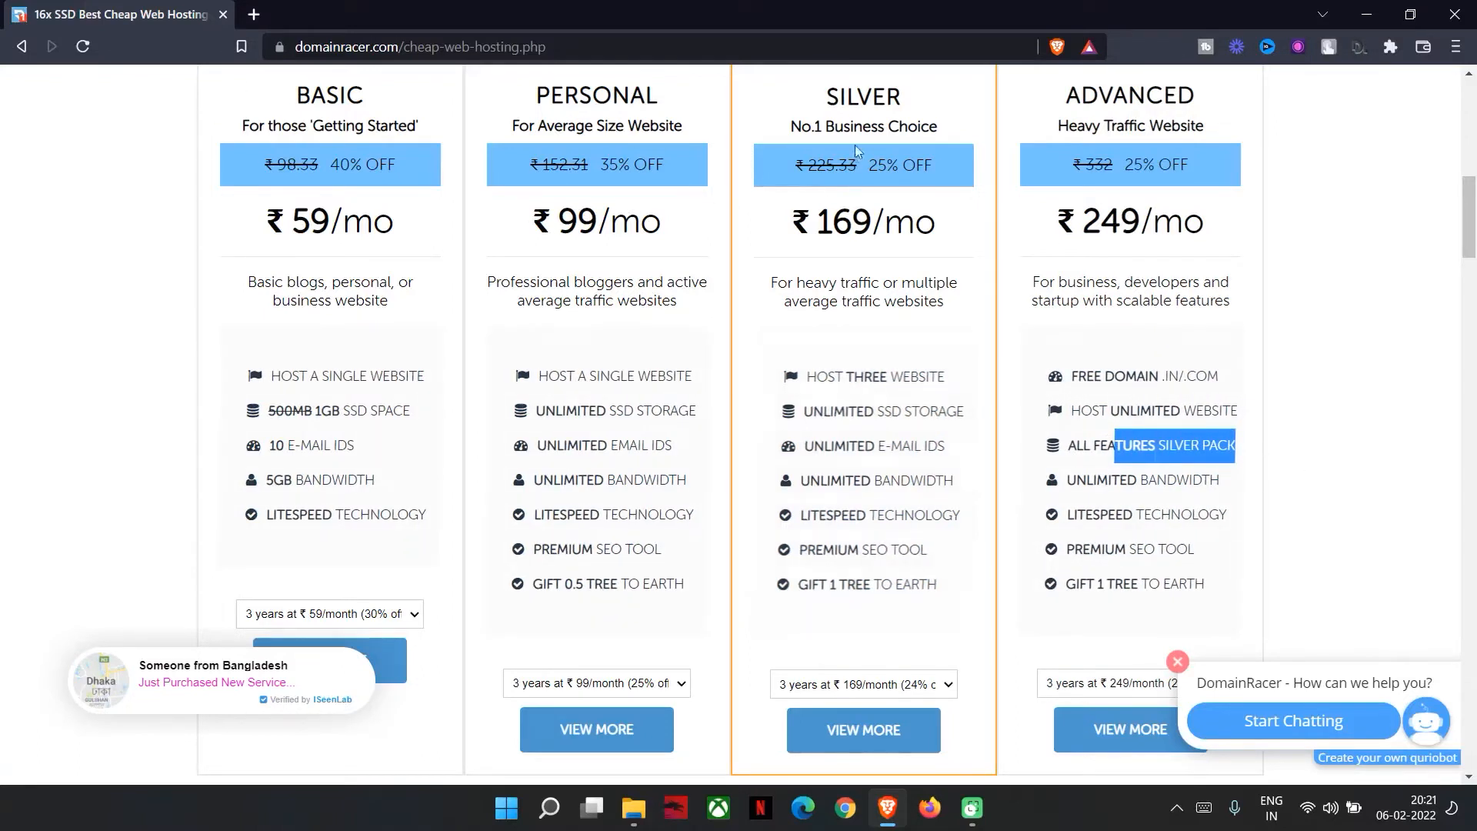
drag(826, 98, 921, 104)
drag(1075, 475, 1140, 548)
click(1087, 516)
drag(1075, 583, 1204, 612)
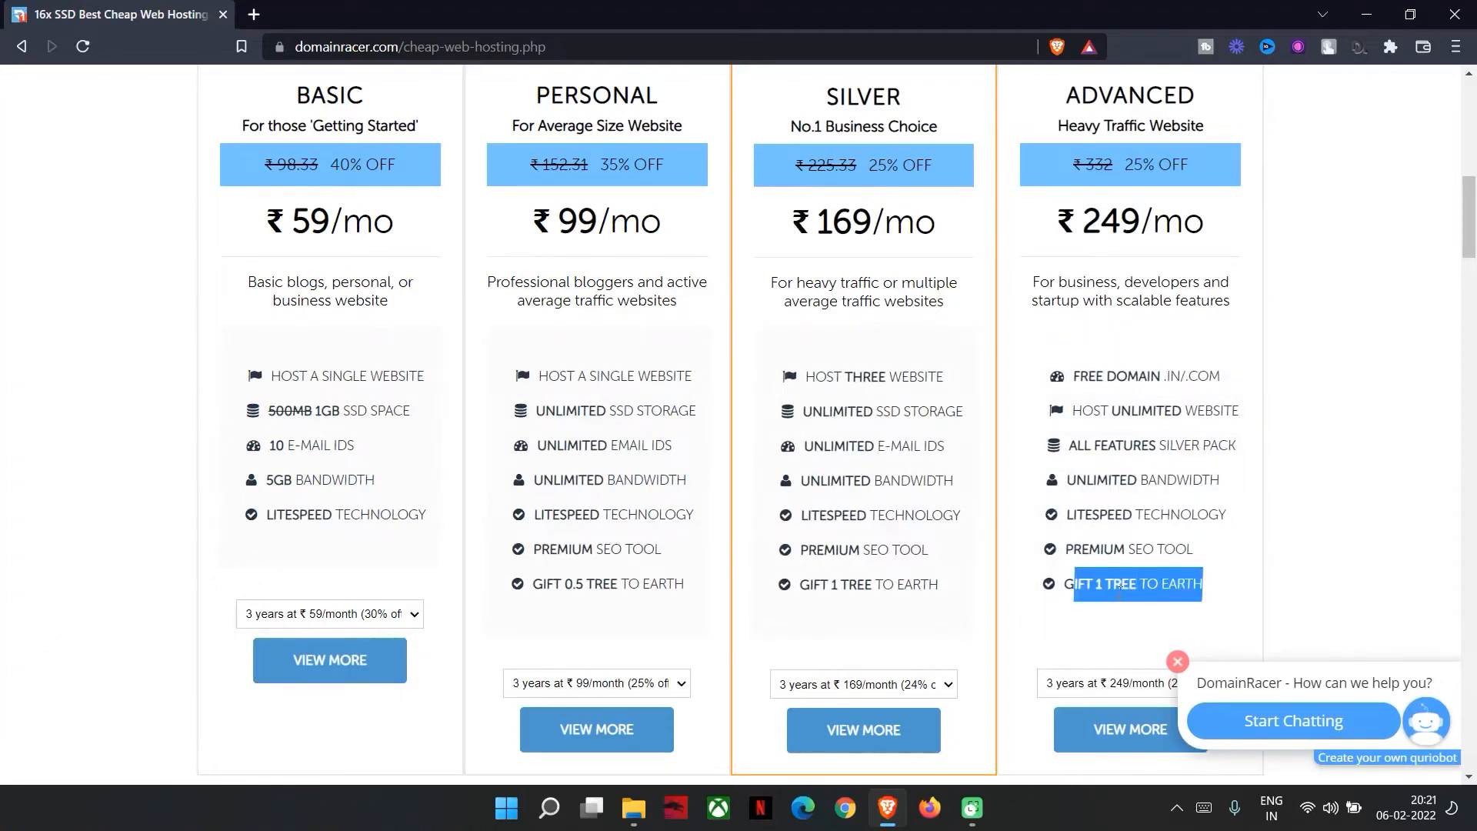
click(1372, 565)
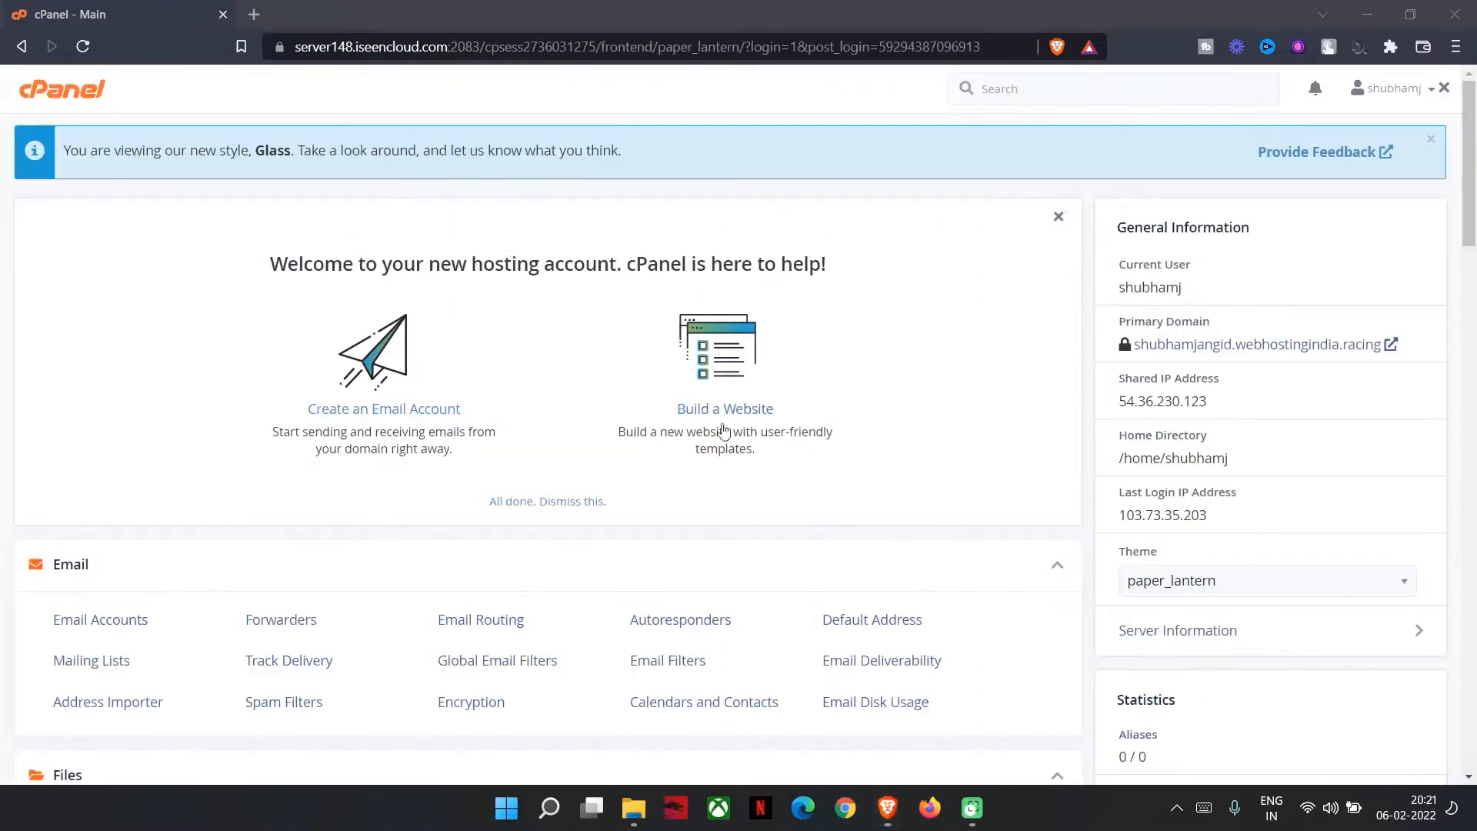
Step: Examine the cPanel home page's general information and its Email, Files and Databases sections
scroll(103, 396, down, 3)
scroll(1197, 224, up, 3)
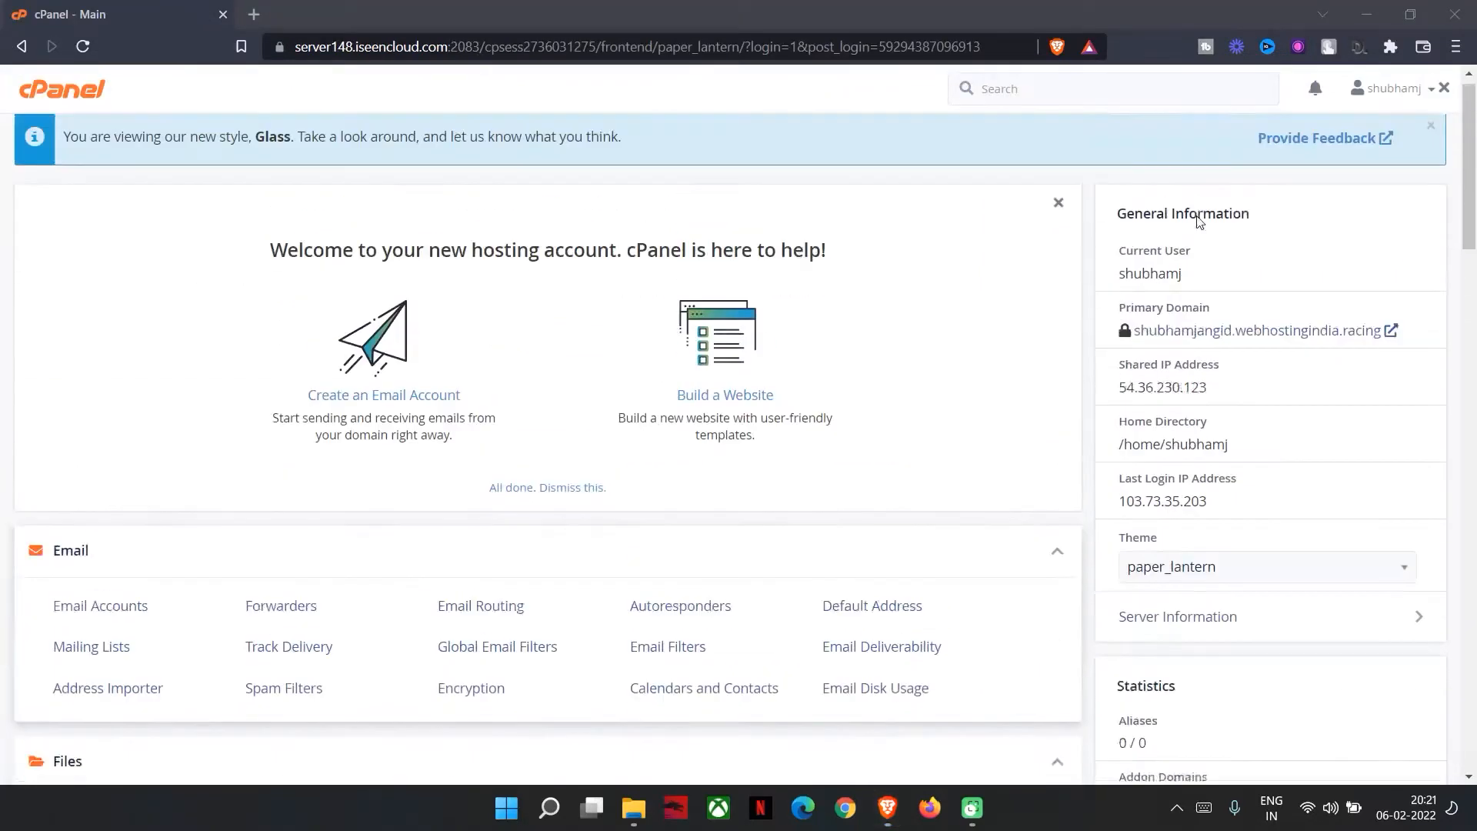
scroll(31, 416, down, 4)
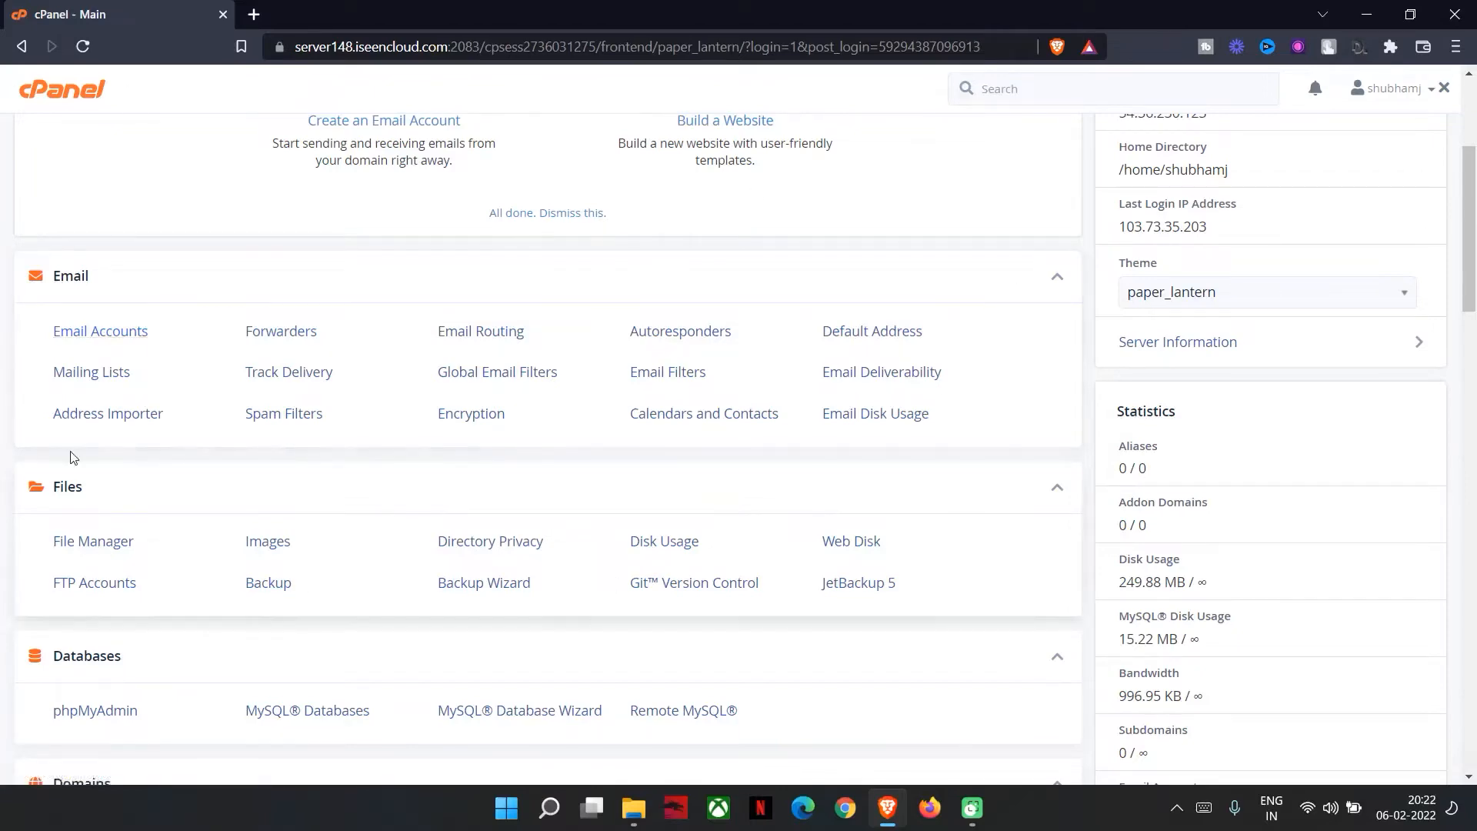
scroll(254, 198, down, 3)
scroll(254, 197, up, 2)
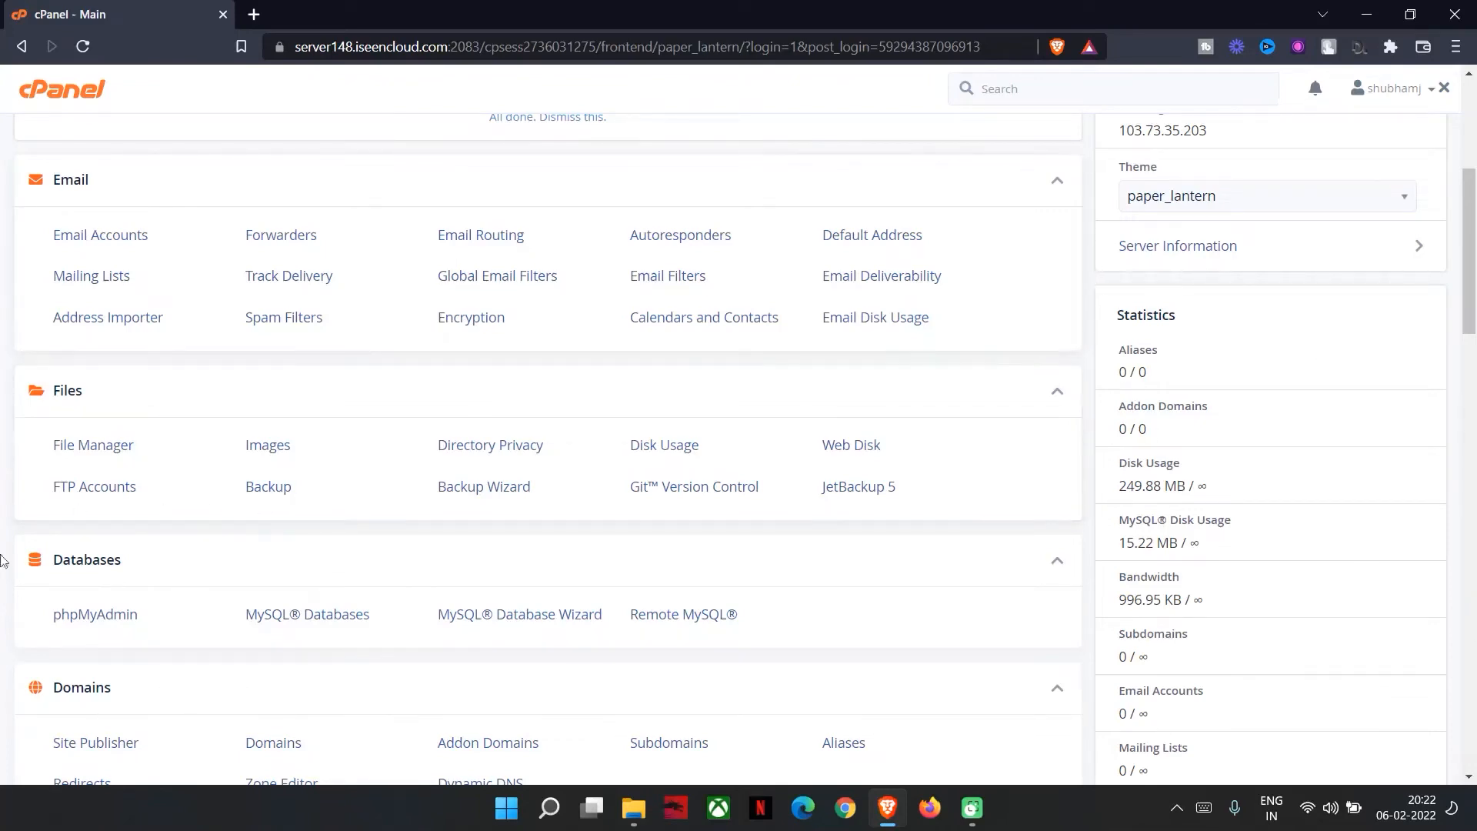
scroll(2, 560, down, 1)
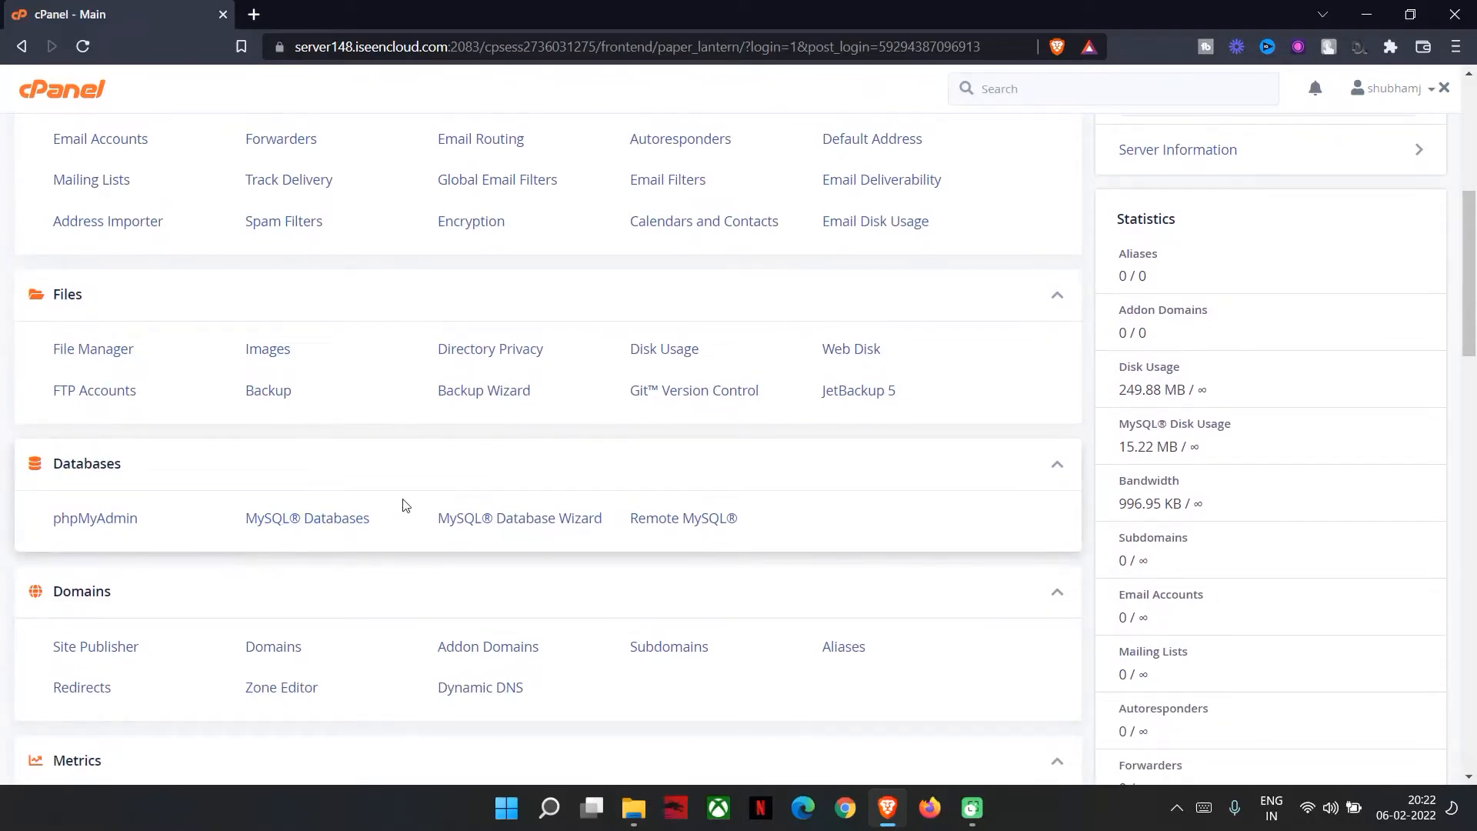
Step: Look through the Domains, Metrics, Security, Software, Advanced and Preferences sections of cPanel
scroll(405, 505, down, 3)
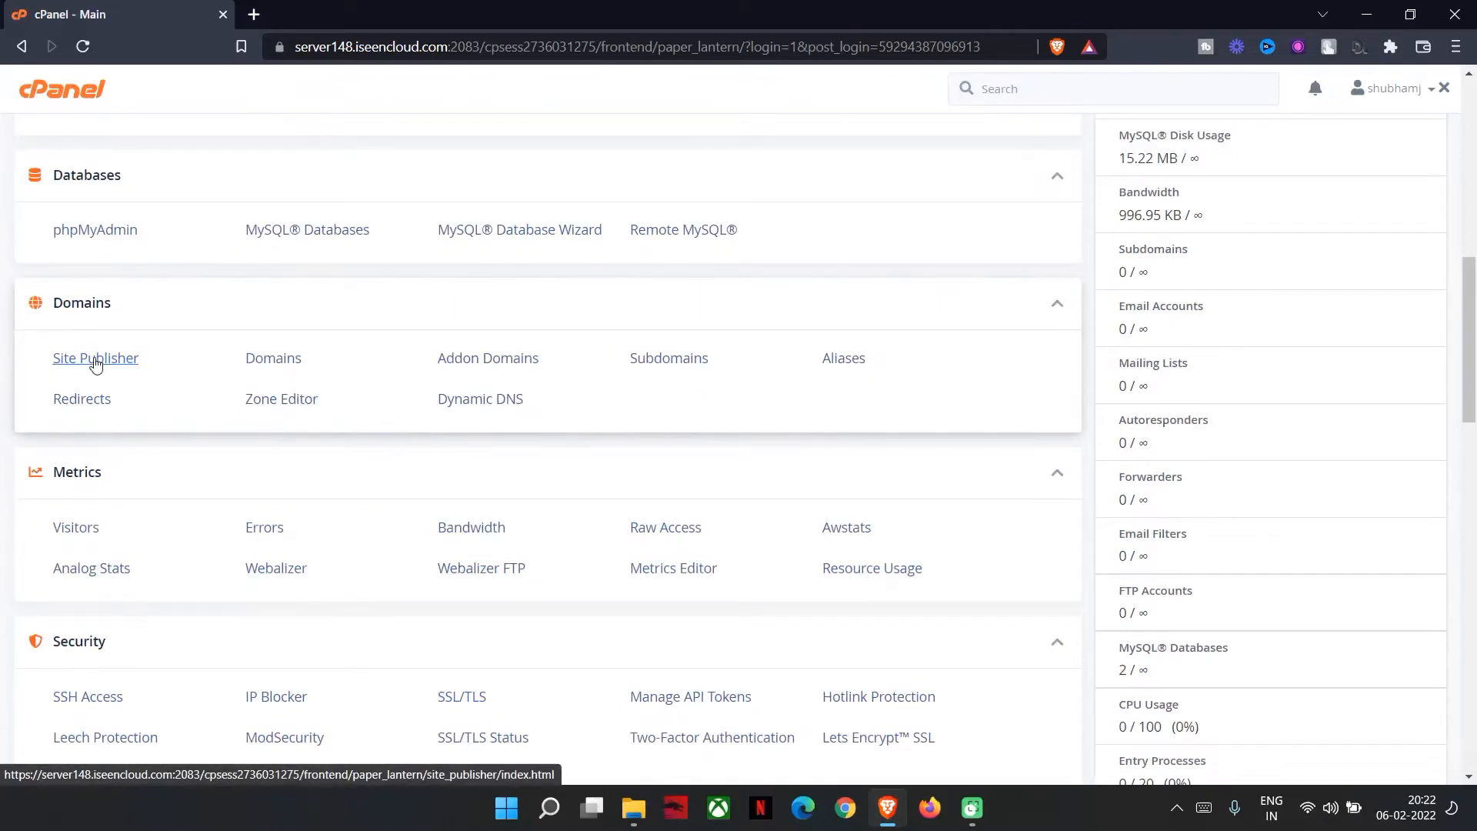
scroll(233, 550, down, 1)
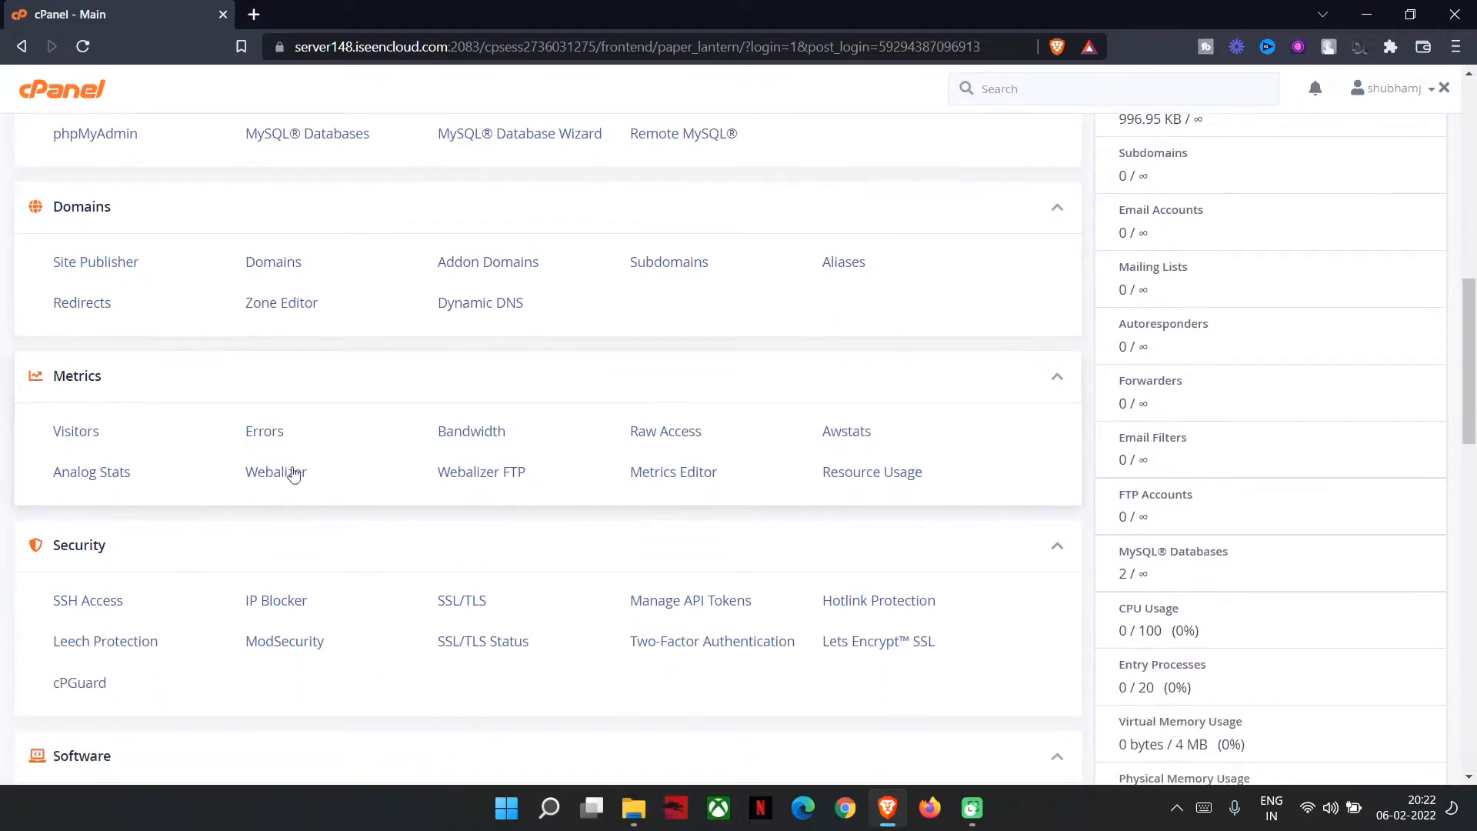
scroll(241, 577, down, 3)
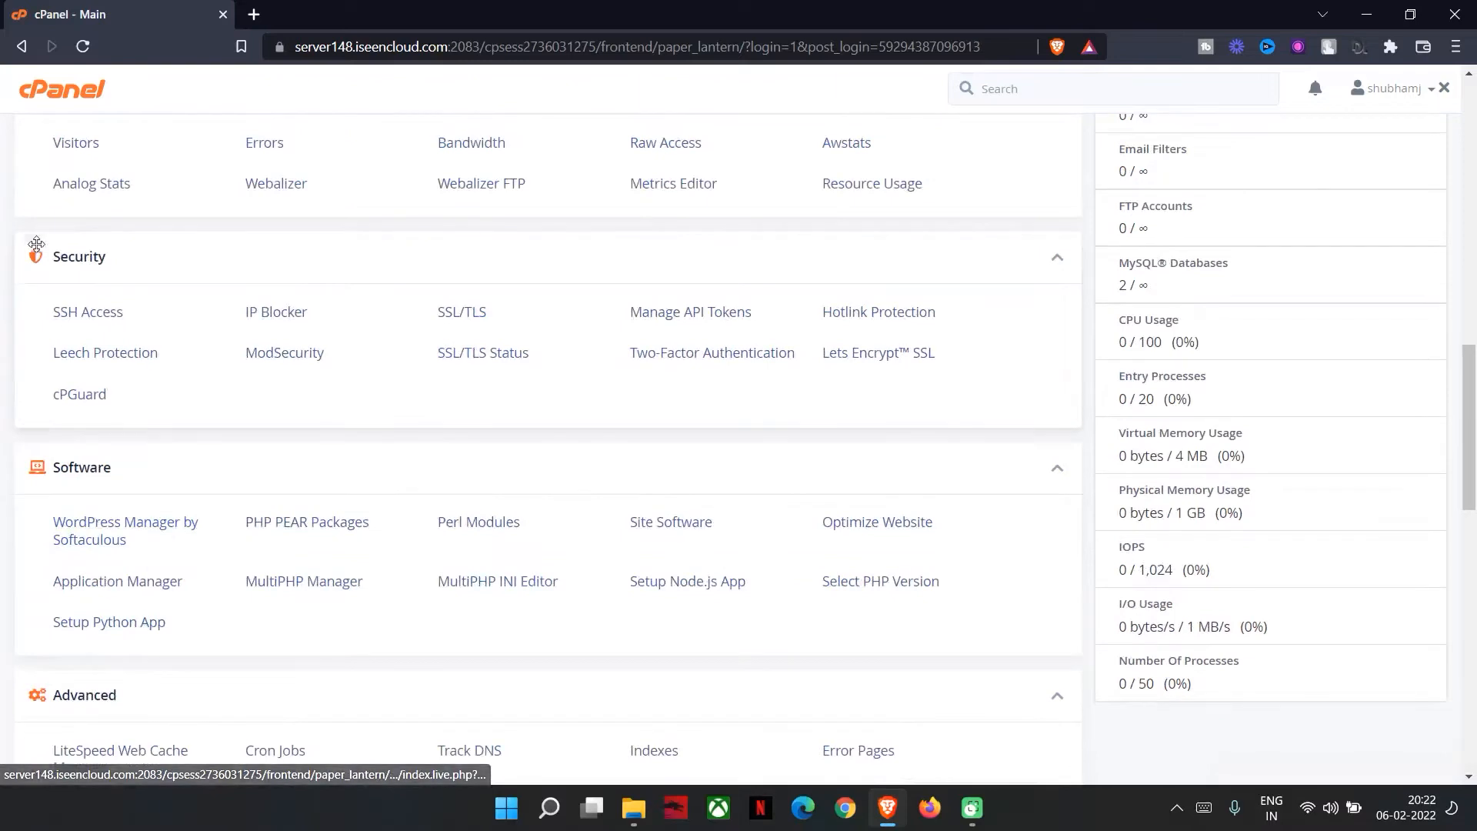
scroll(366, 462, down, 2)
scroll(366, 462, down, 2)
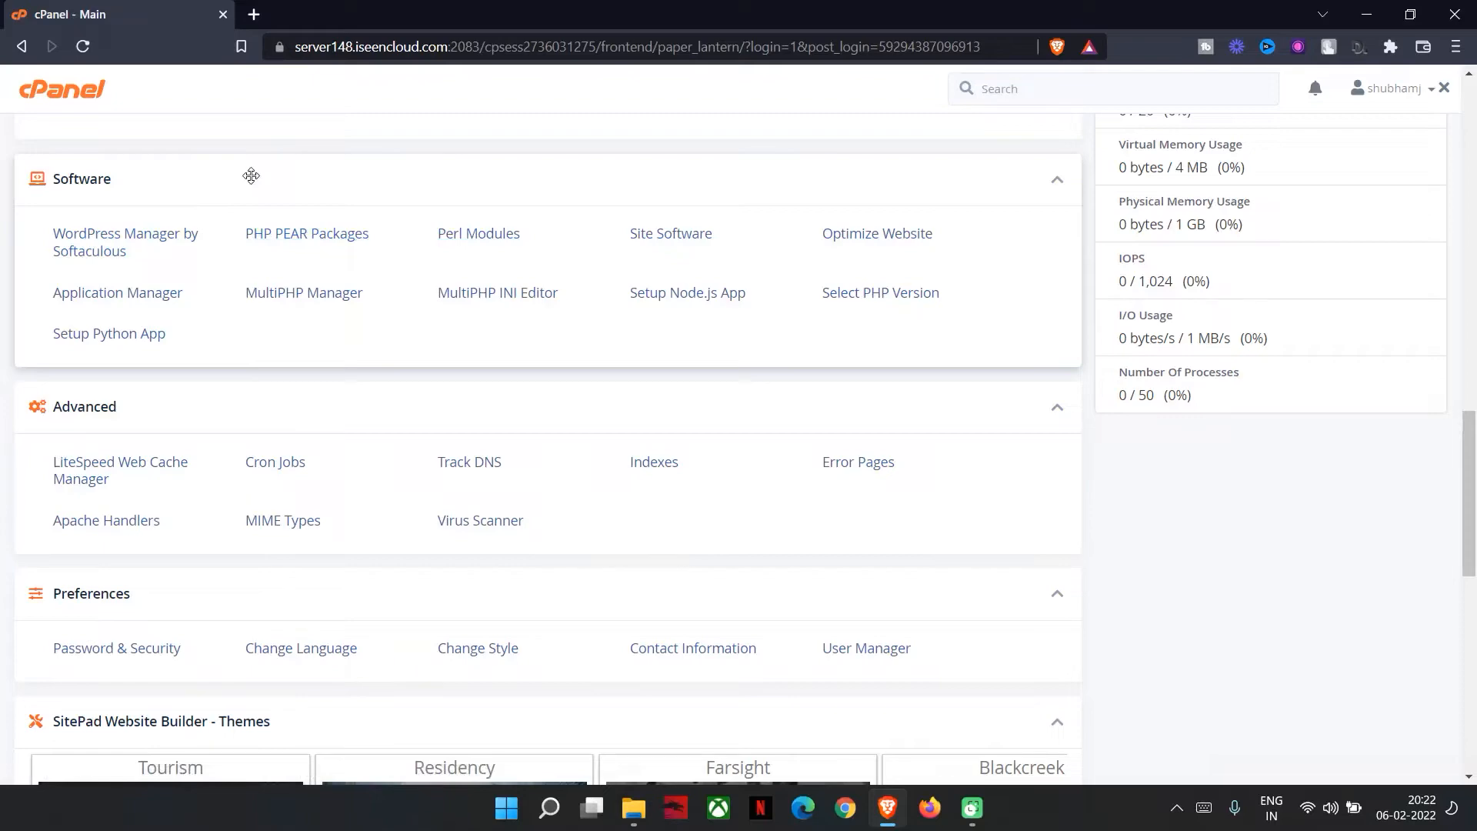
scroll(251, 175, down, 6)
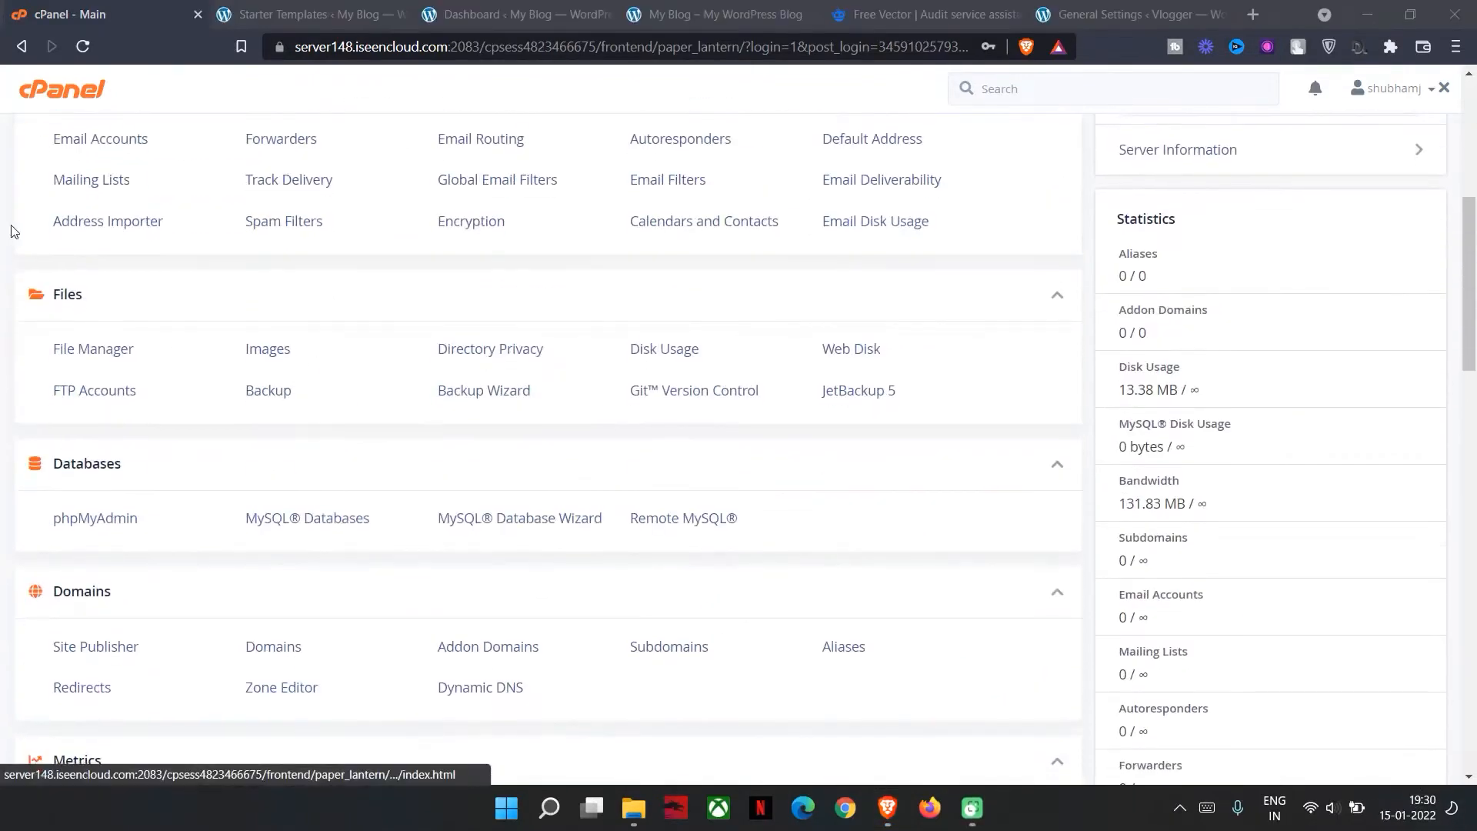
Step: Open WordPress from cPanel's Softaculous Apps Installer and bring up its installation form
scroll(155, 457, down, 14)
scroll(148, 570, down, 9)
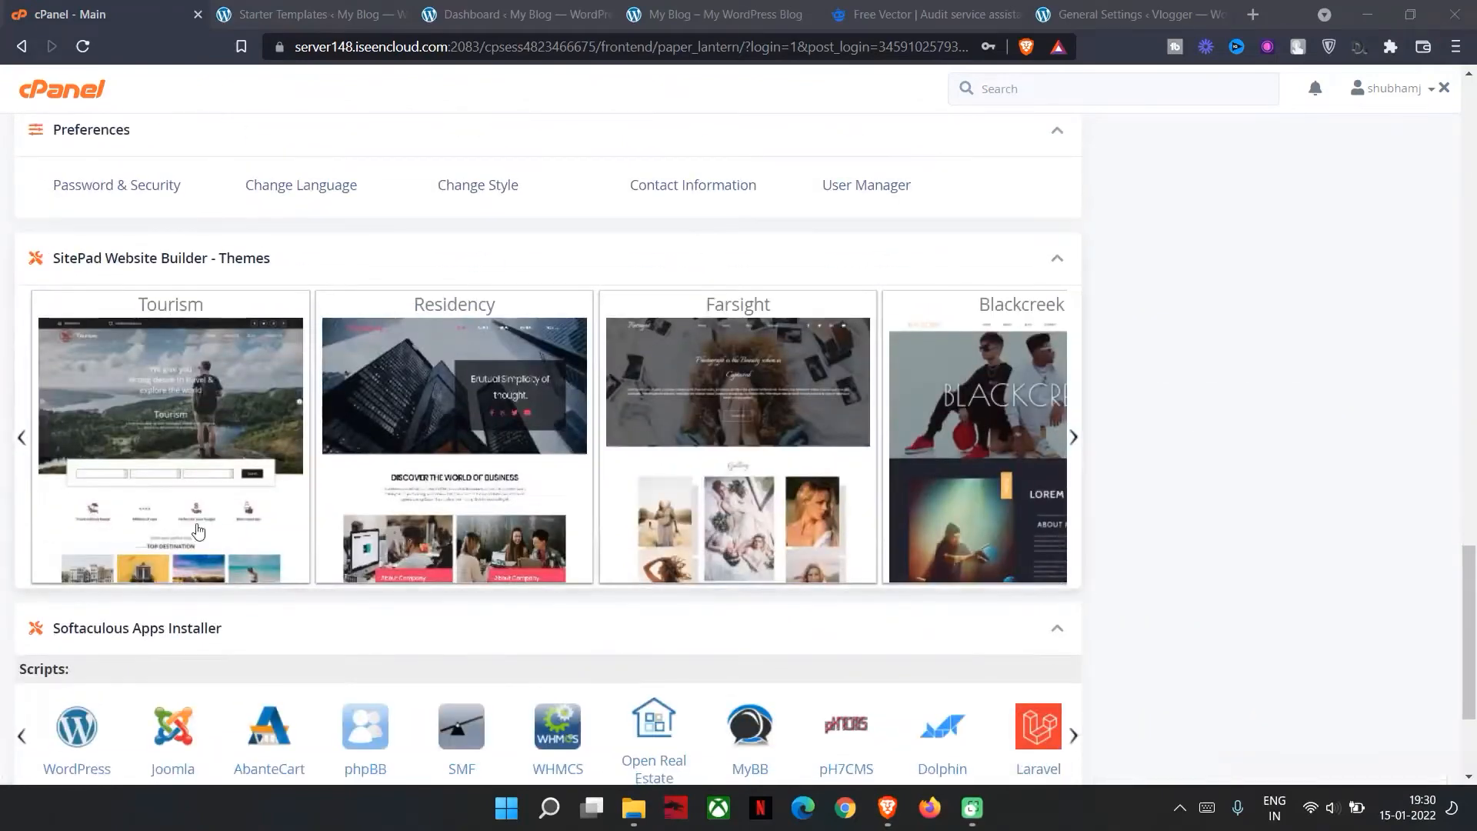
click(77, 562)
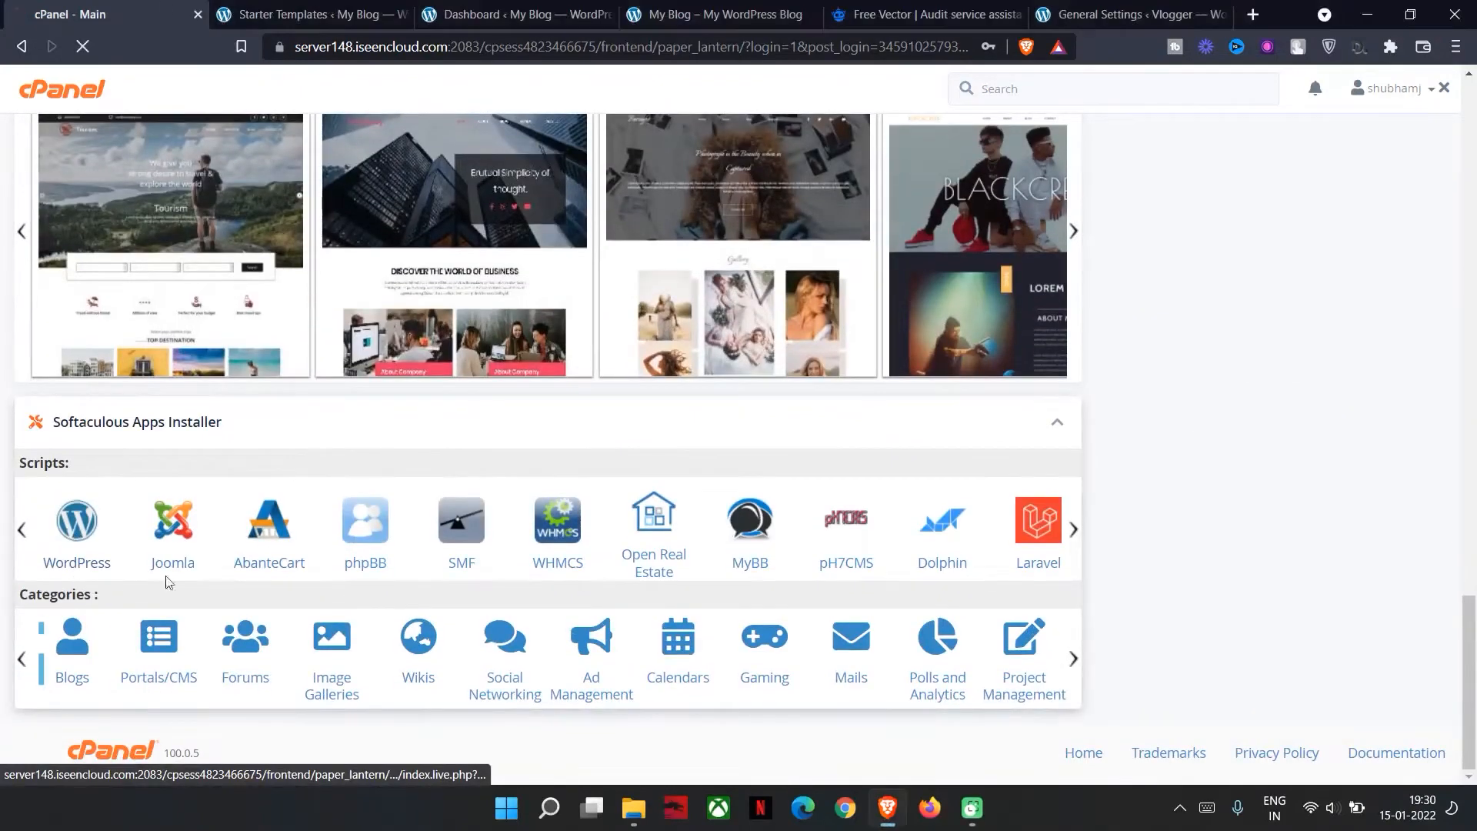
scroll(538, 462, down, 5)
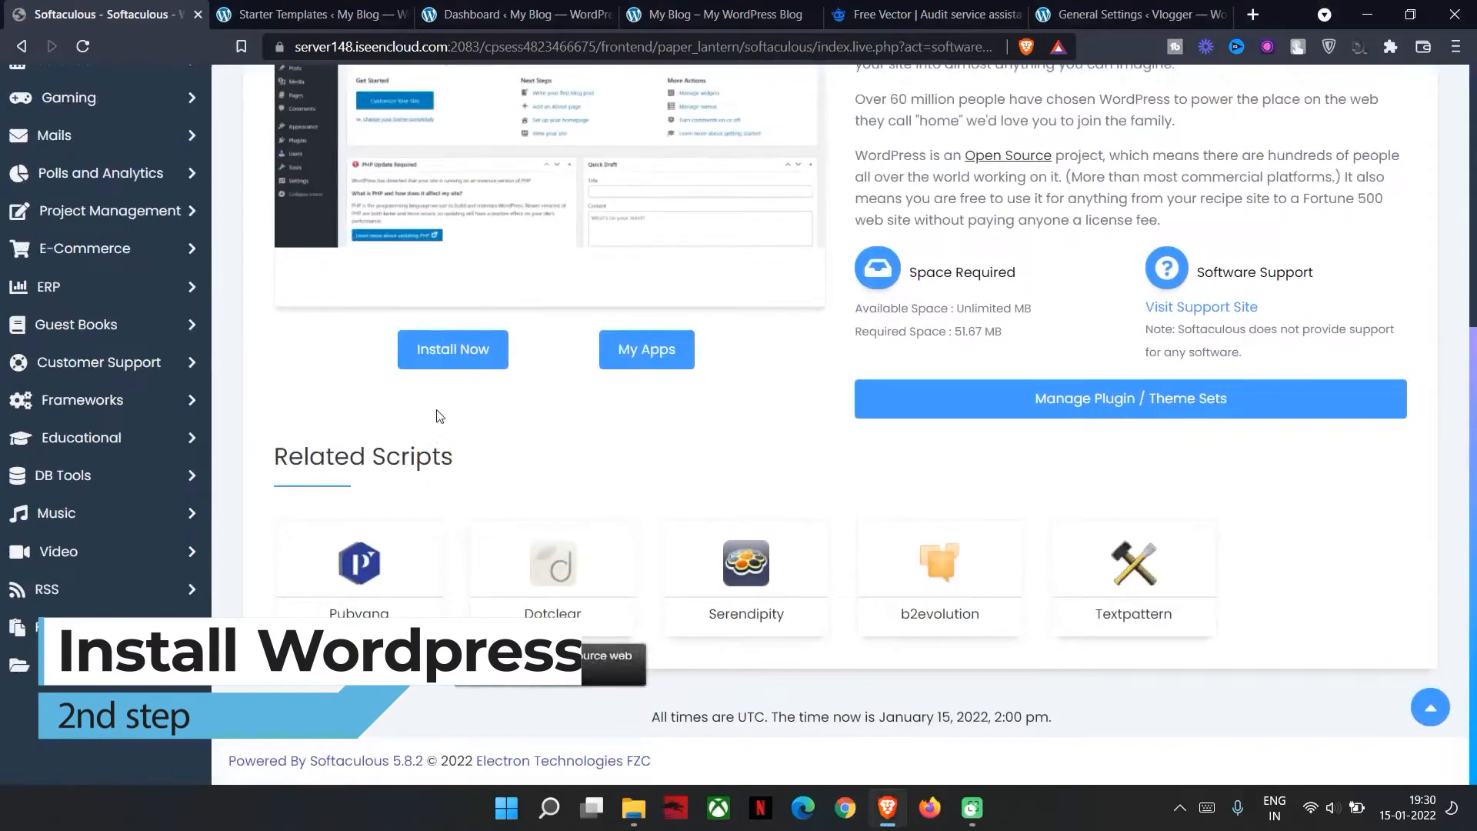
click(446, 527)
scroll(497, 297, up, 5)
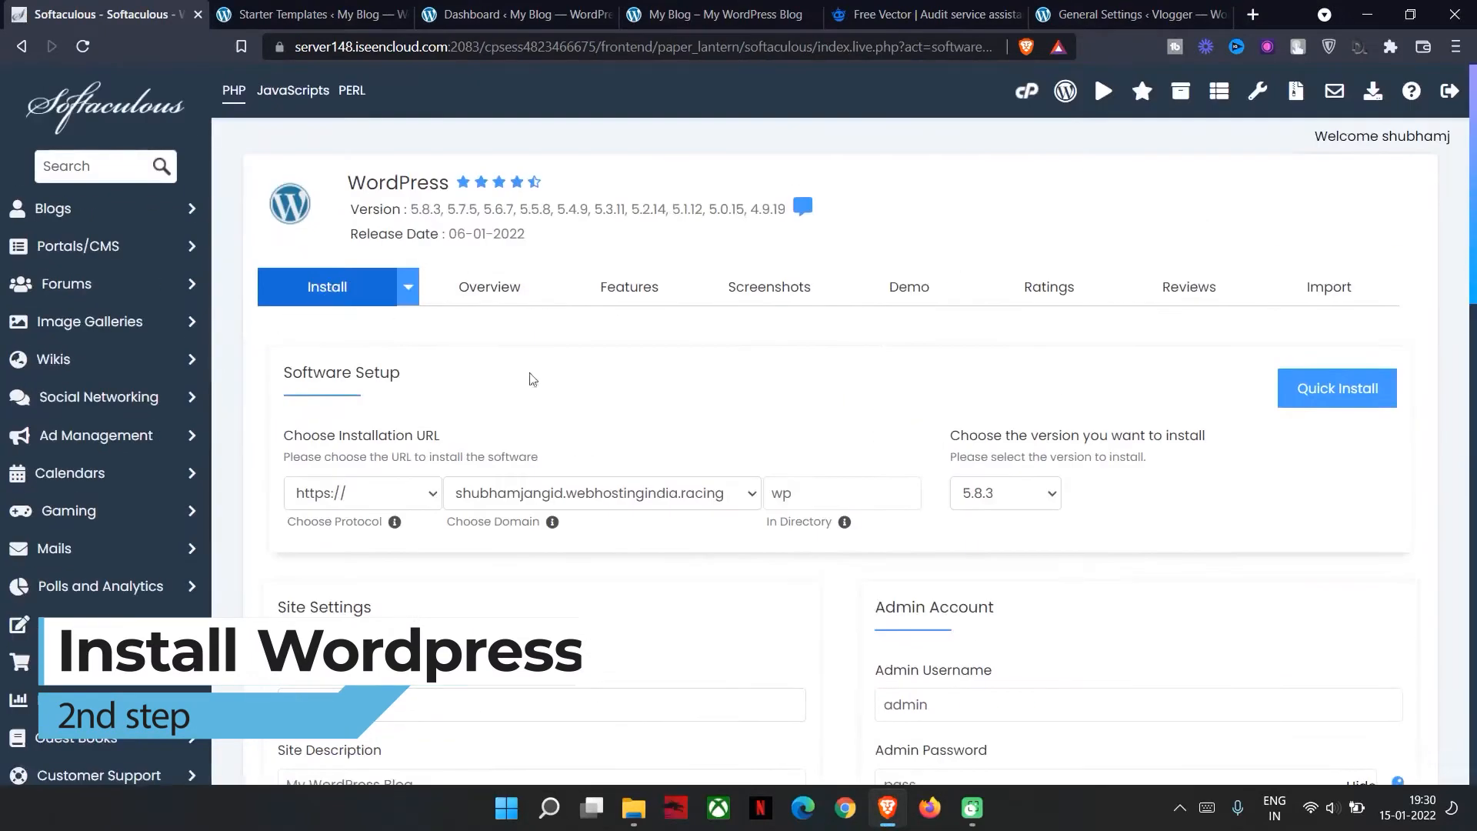
scroll(528, 376, down, 2)
scroll(1396, 773, up, 3)
scroll(472, 507, down, 4)
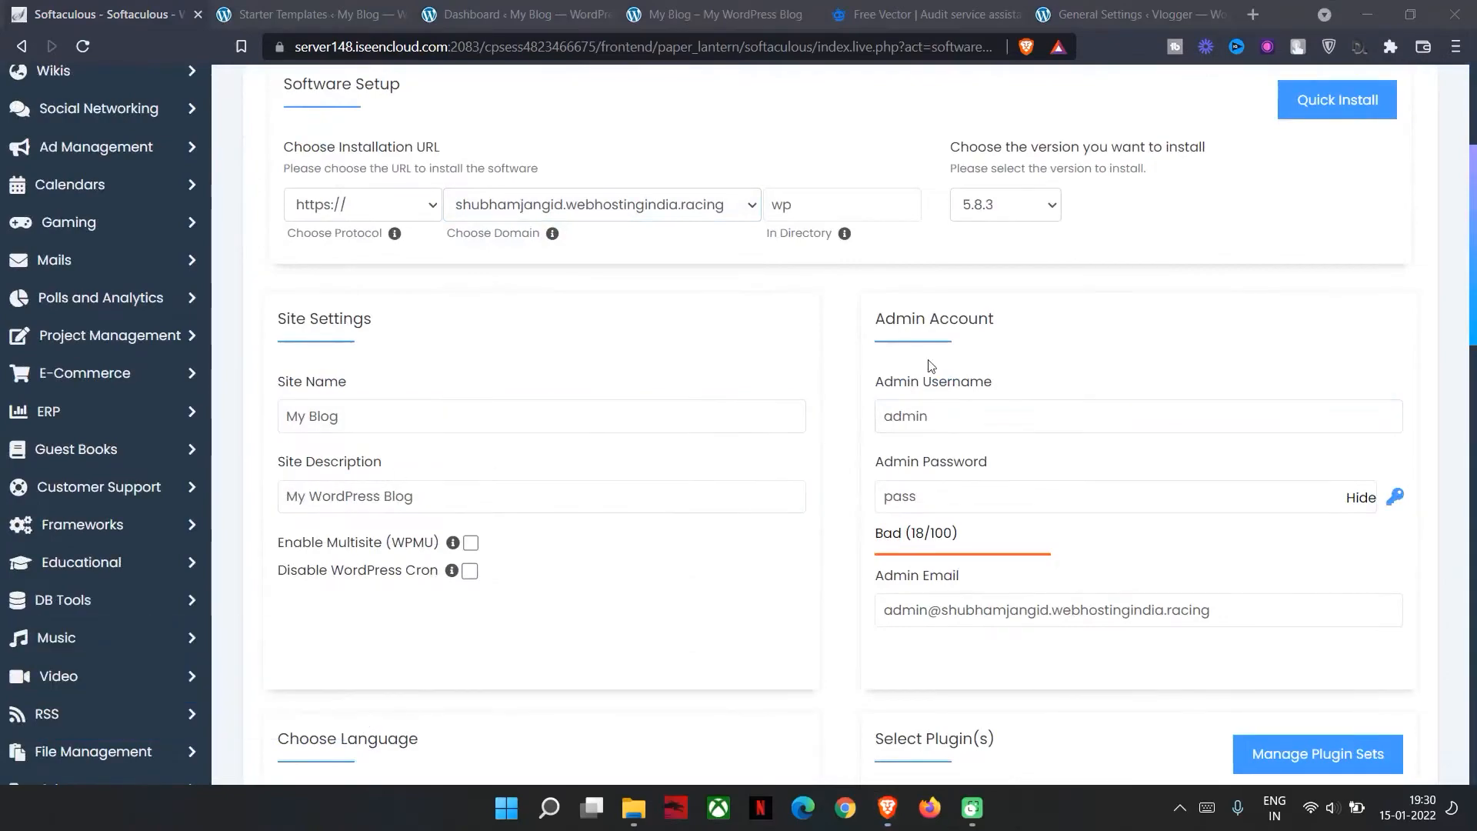
scroll(692, 431, down, 3)
scroll(656, 490, down, 6)
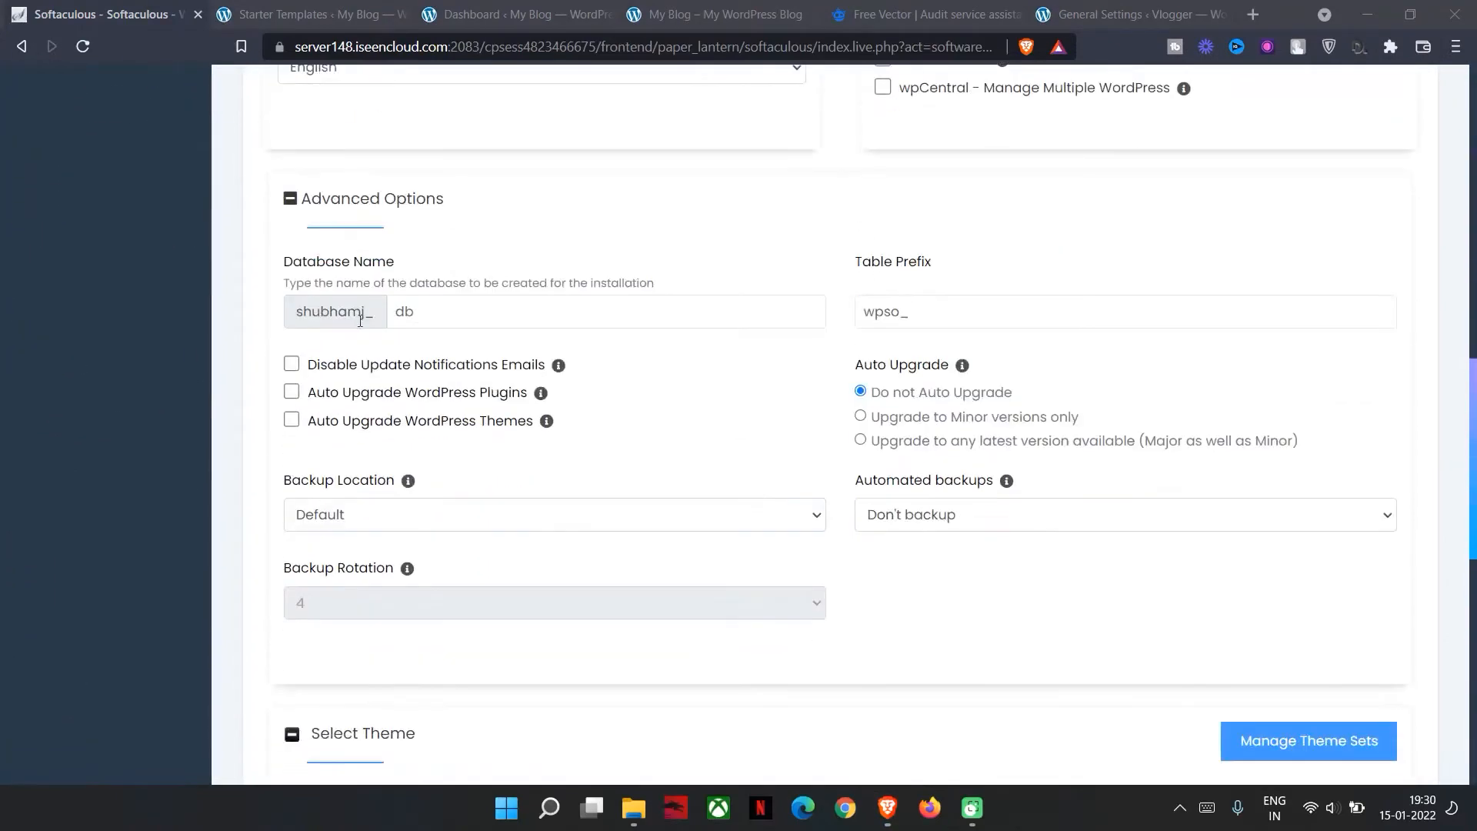
scroll(349, 331, down, 4)
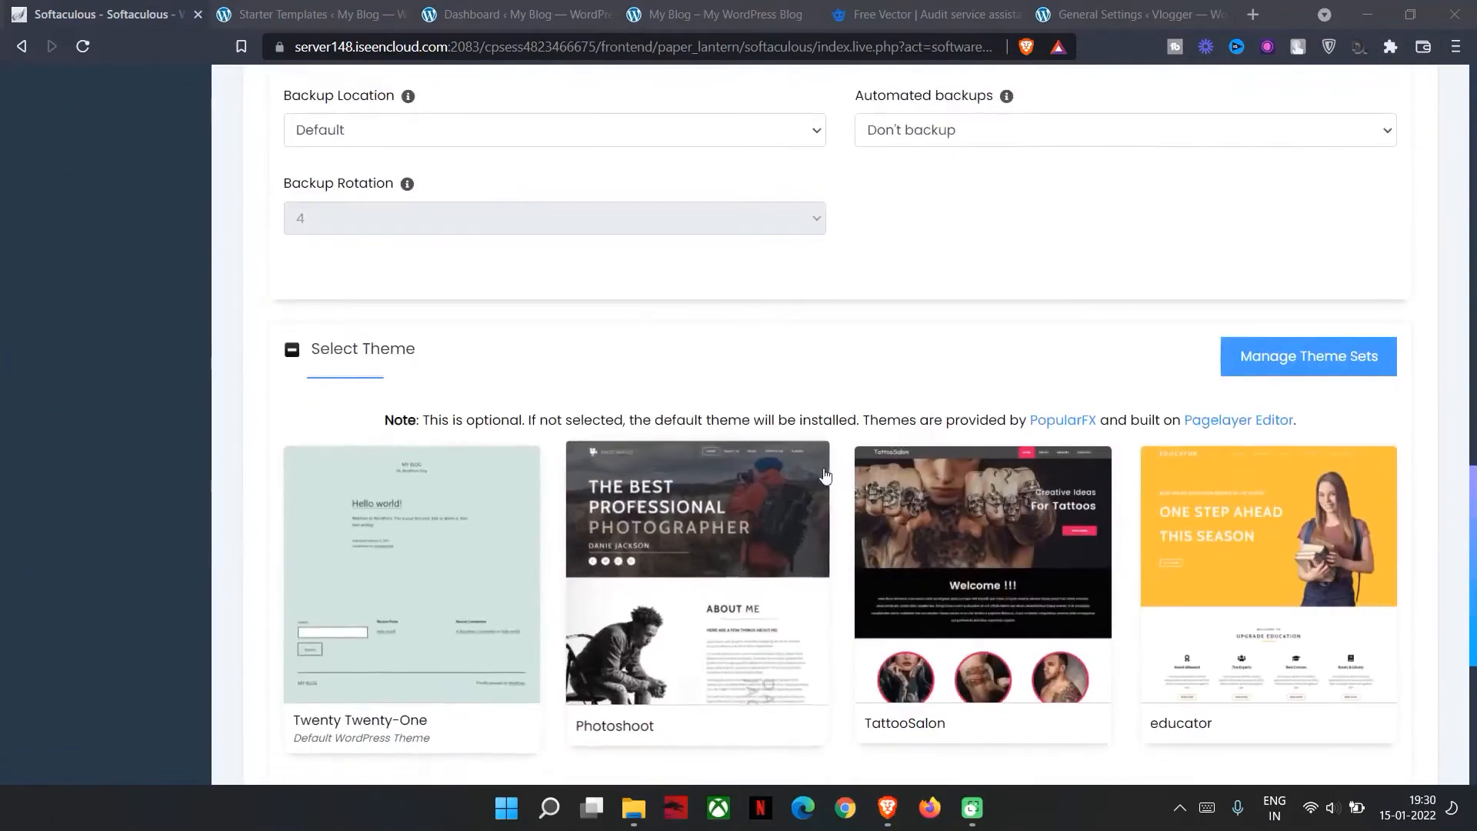
scroll(745, 551, down, 5)
click(837, 526)
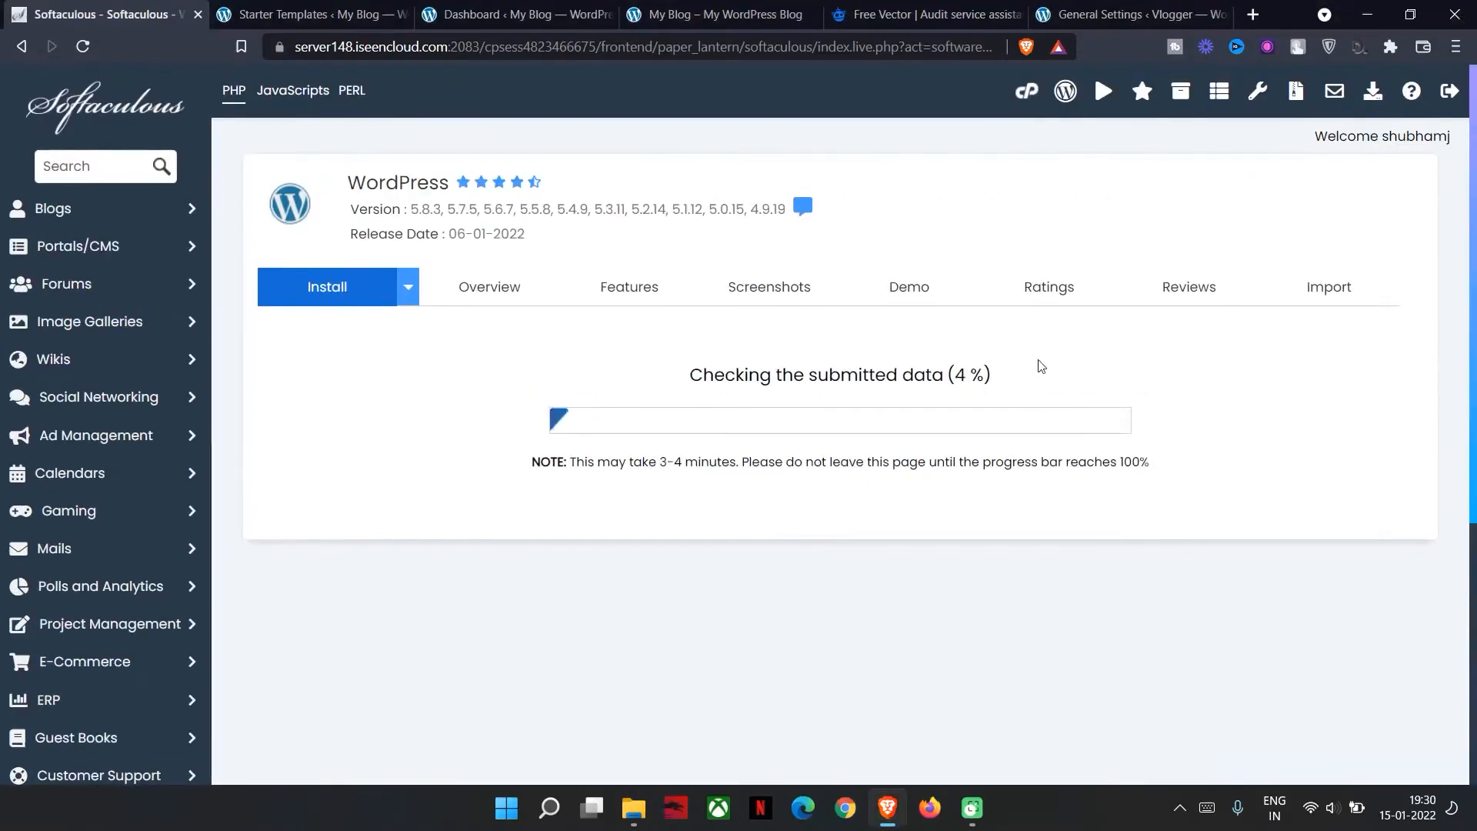
Step: Open the newly installed WordPress site in a separate browser tab, and return to the Softaculous page
scroll(356, 364, down, 1)
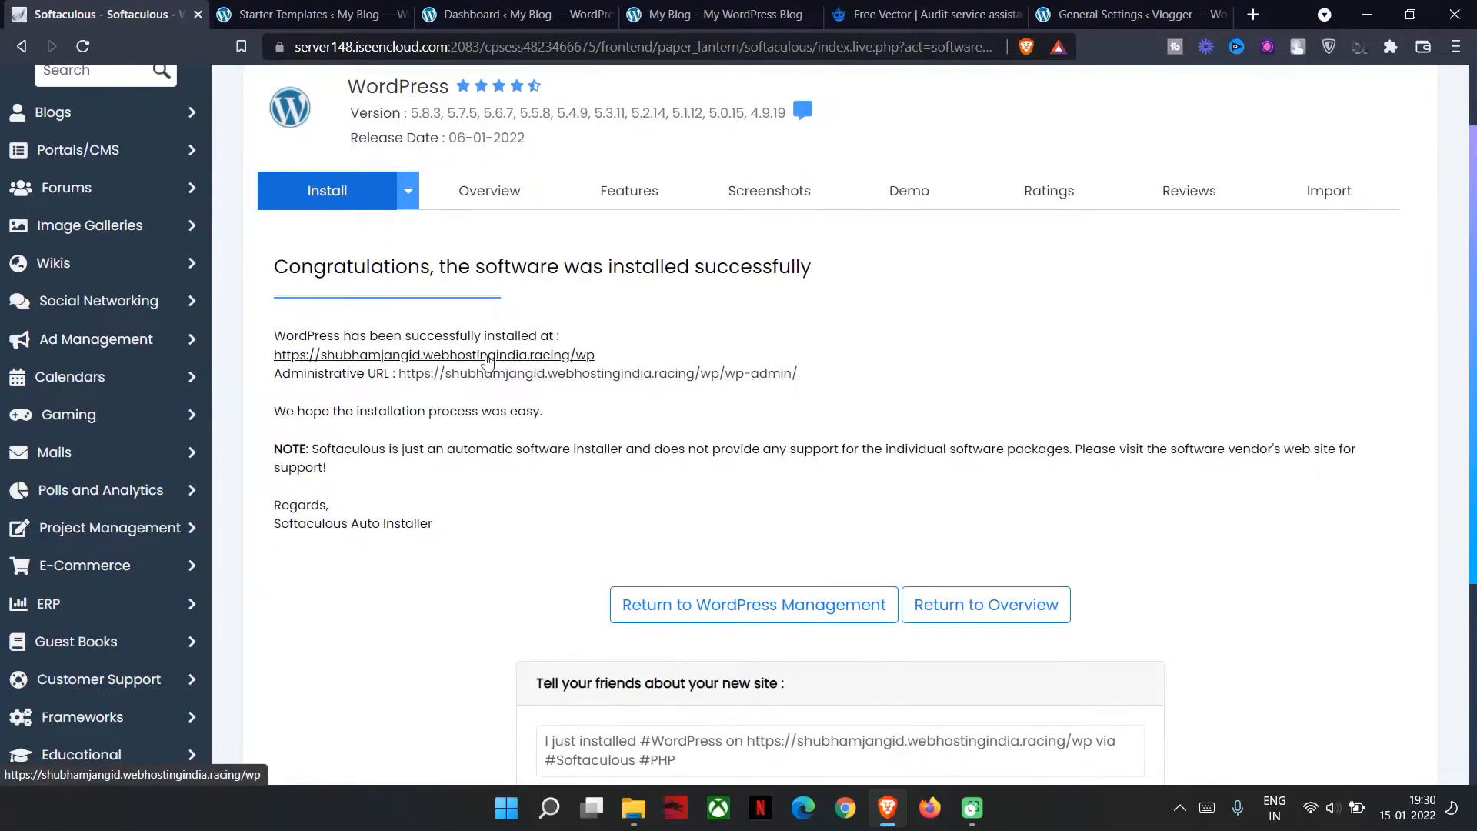
right_click(483, 361)
click(504, 375)
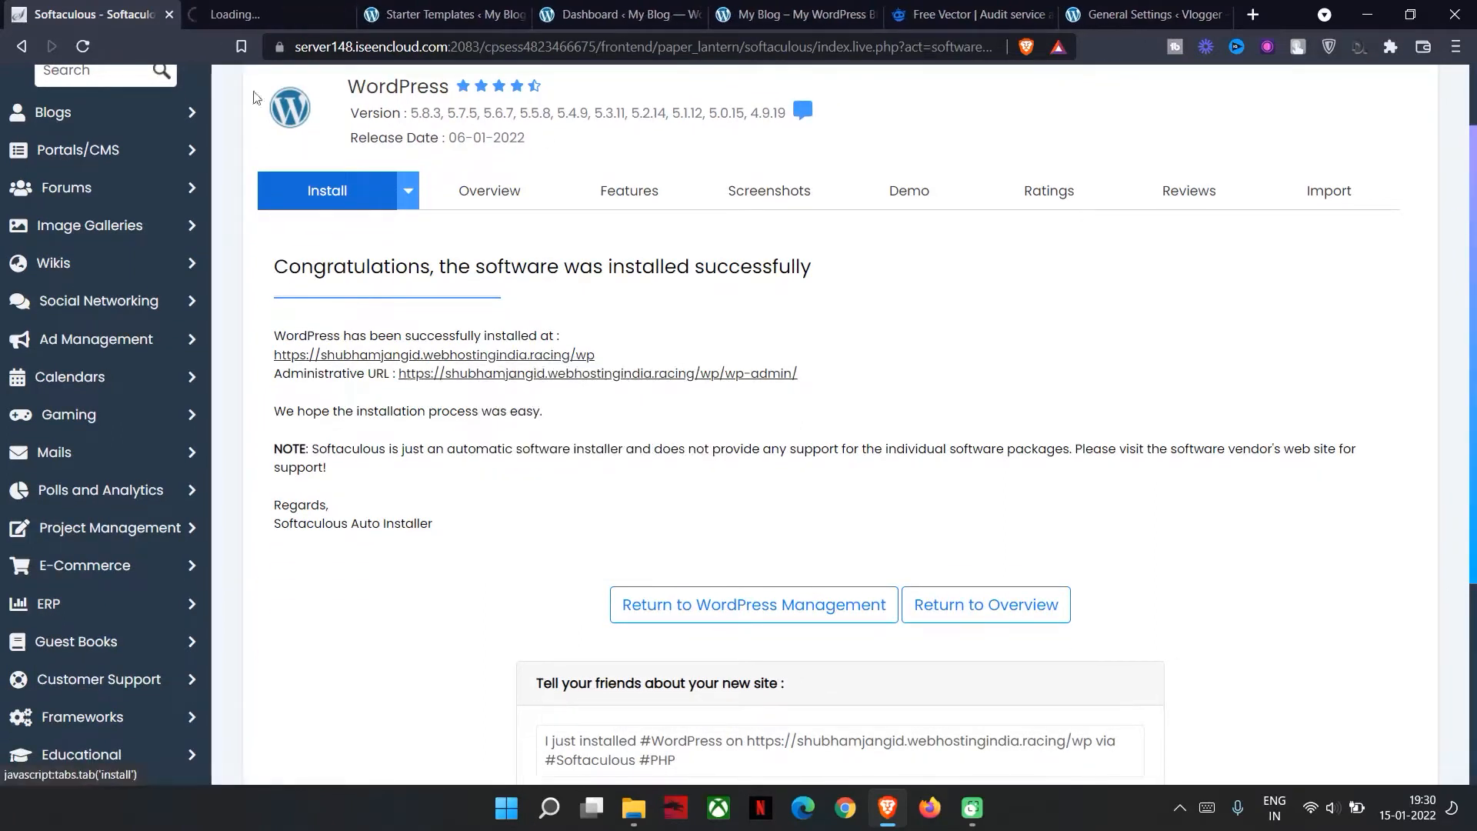
click(242, 18)
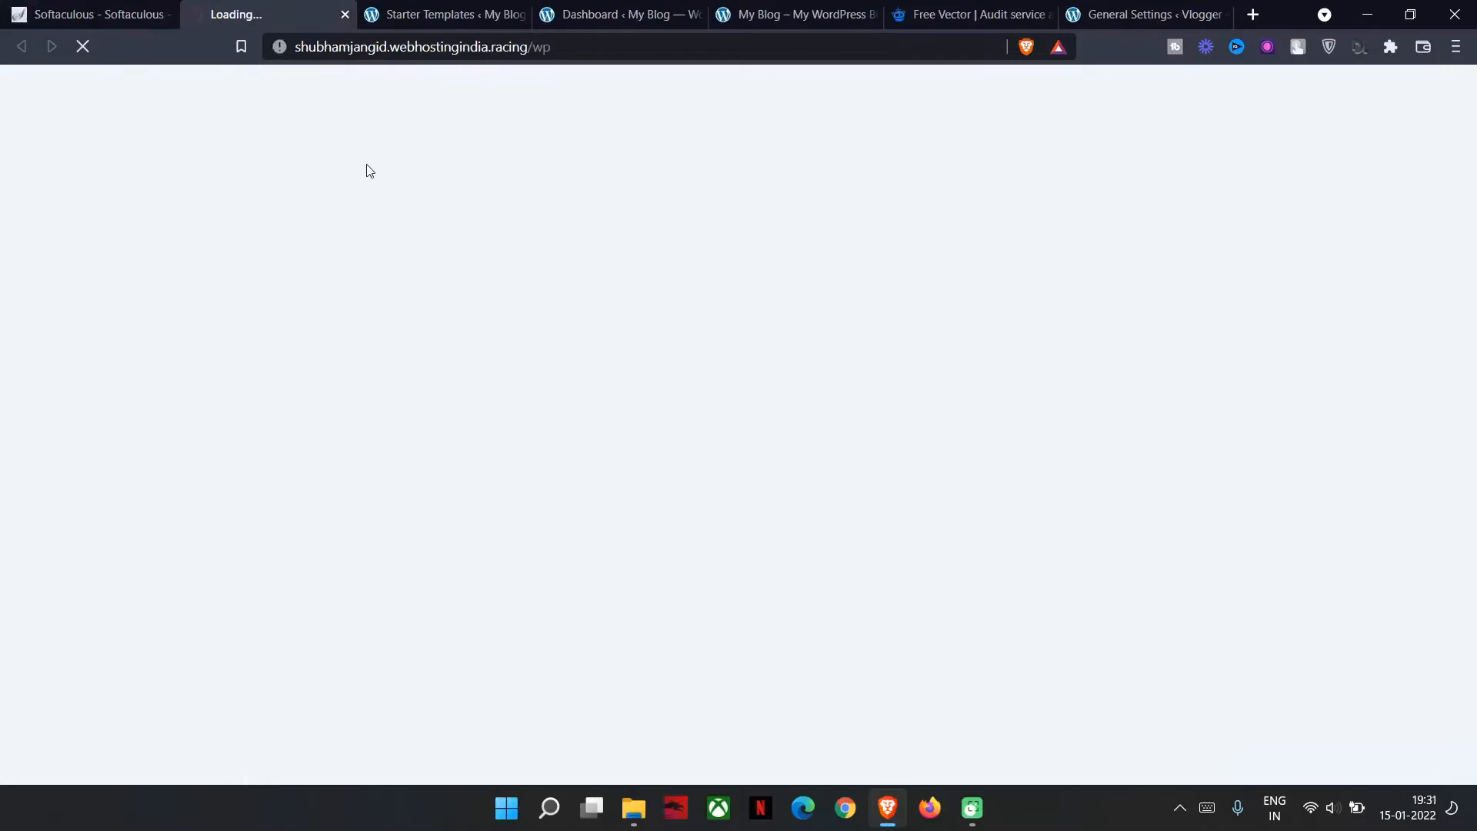
click(114, 17)
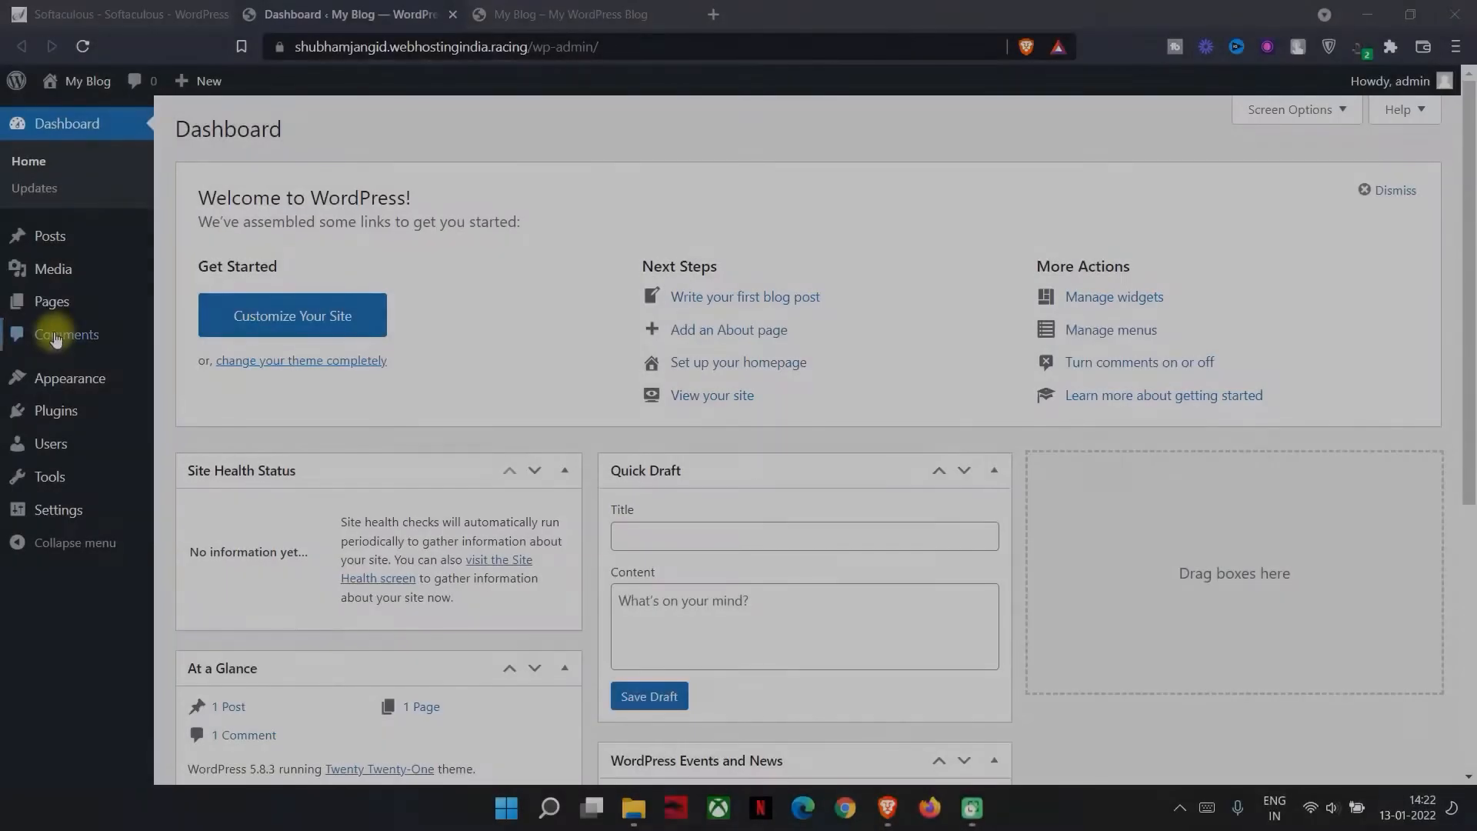
Step: Go to the Add Plugins page in the WordPress dashboard and bring up the plugin upload form
mouse_move(77, 413)
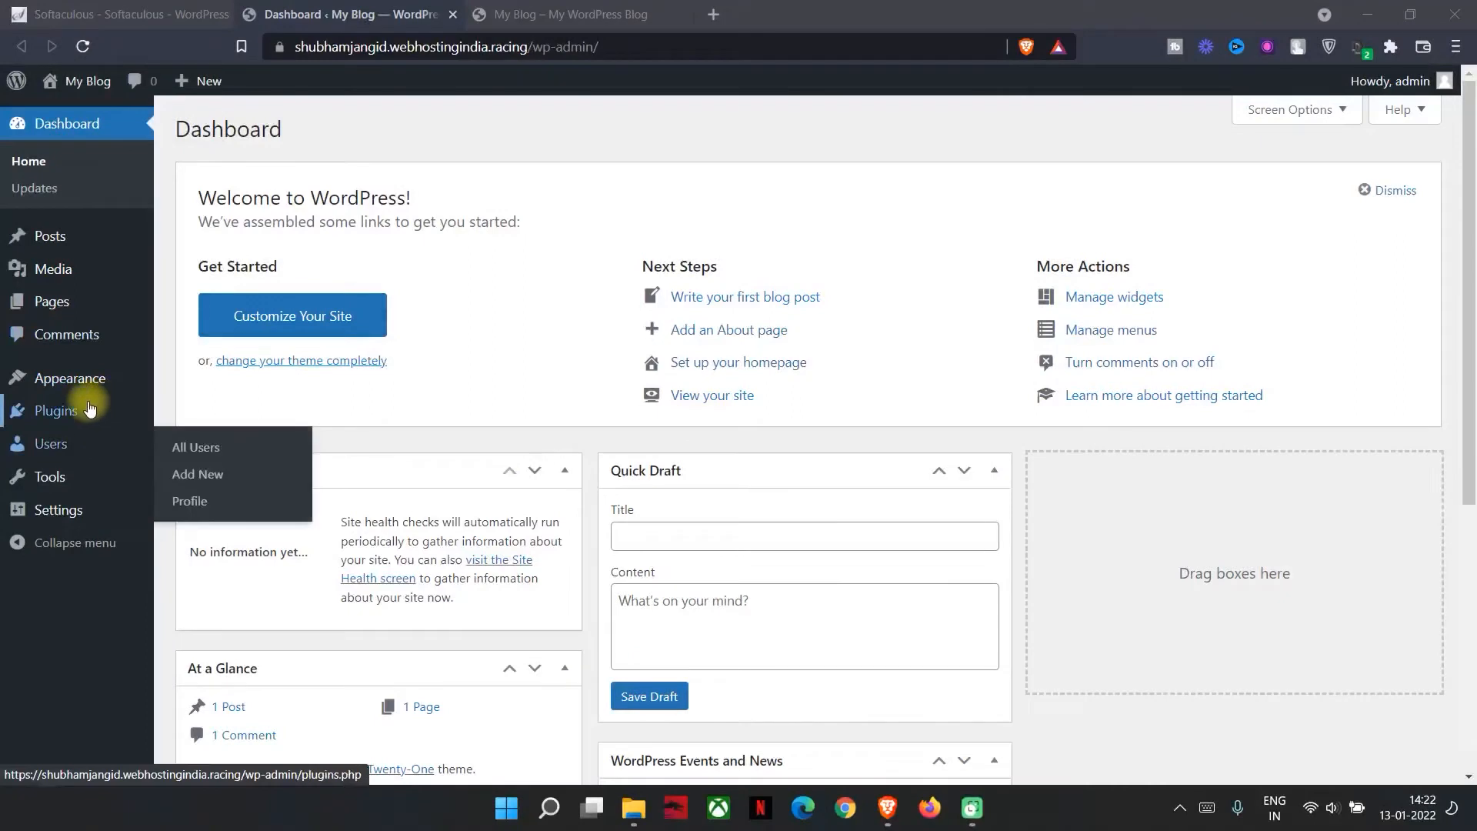
click(183, 414)
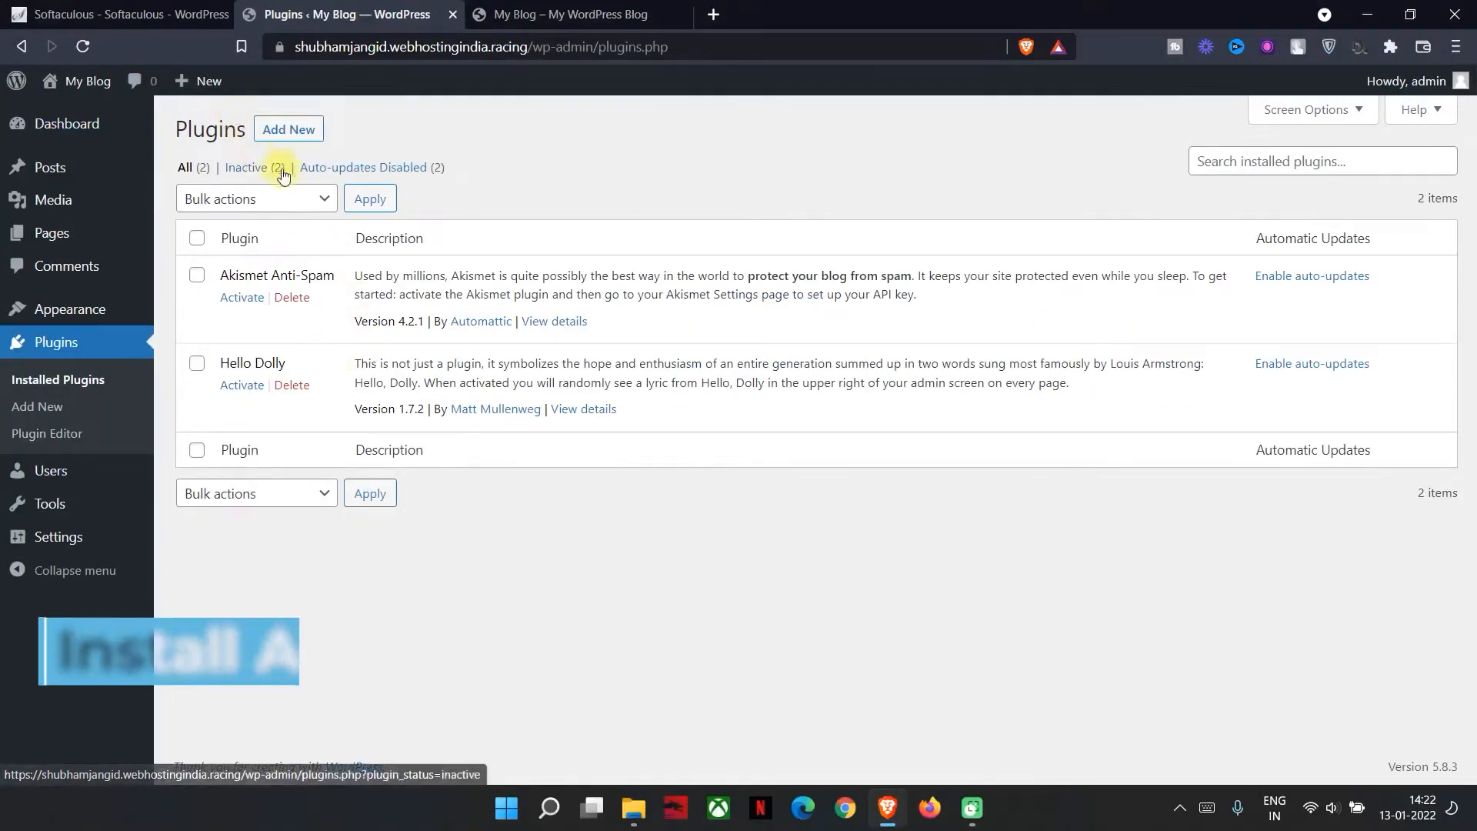
click(302, 136)
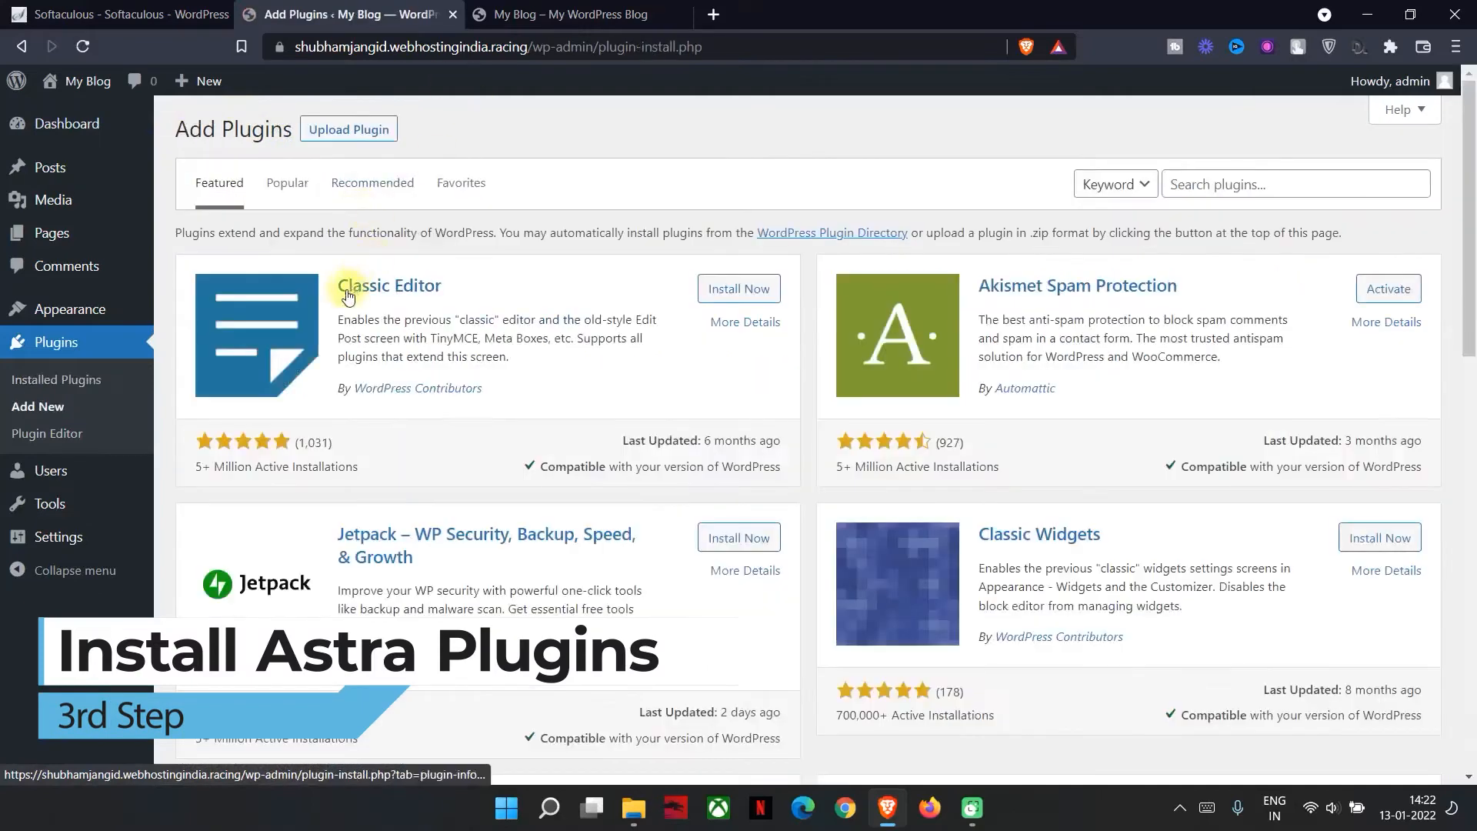
click(348, 144)
Step: Upload astra-sites.3.0.25 from the Themes and Images folder, install it as a plugin and activate it
click(669, 306)
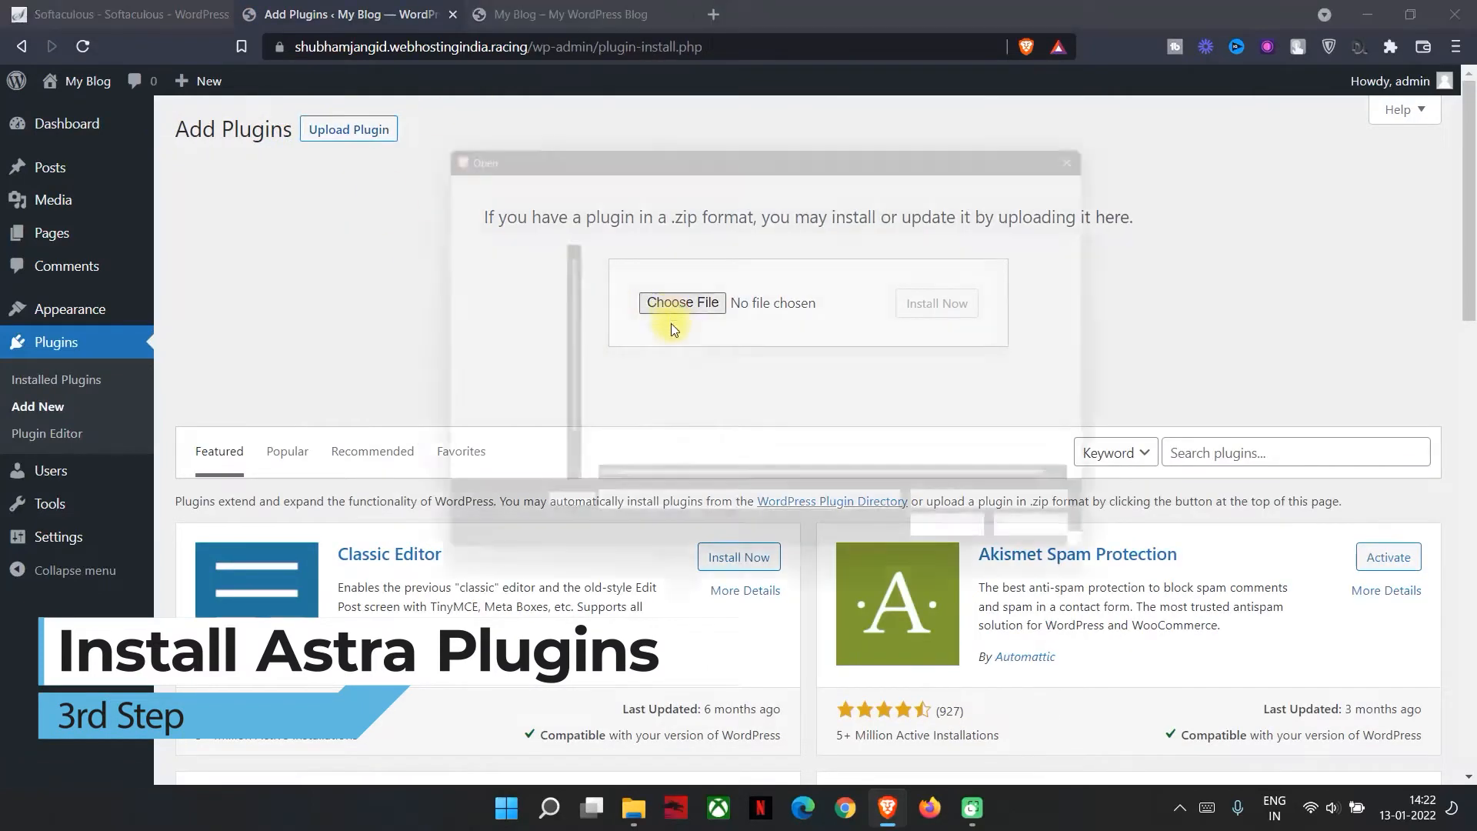
click(620, 277)
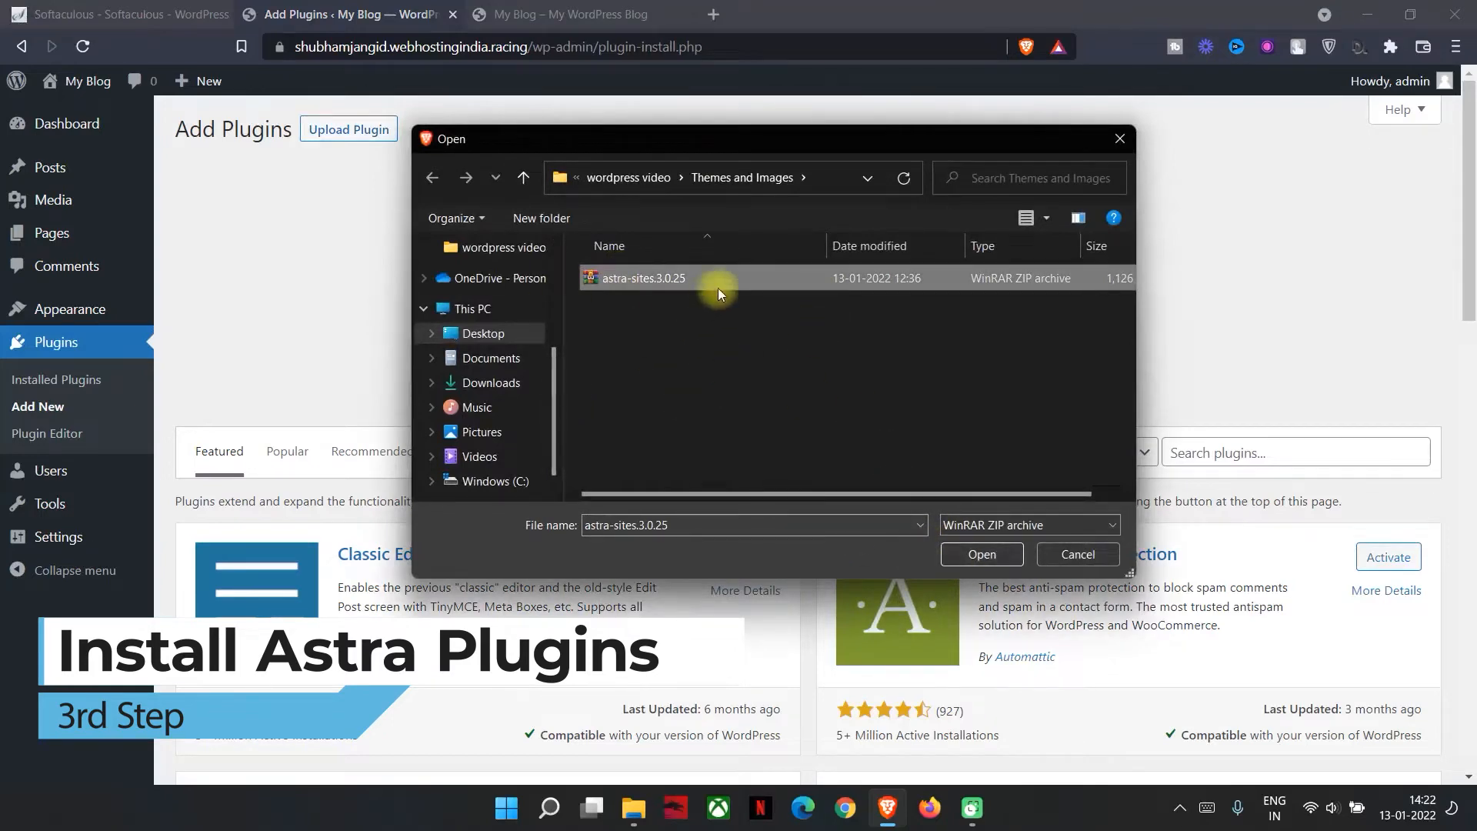
click(976, 560)
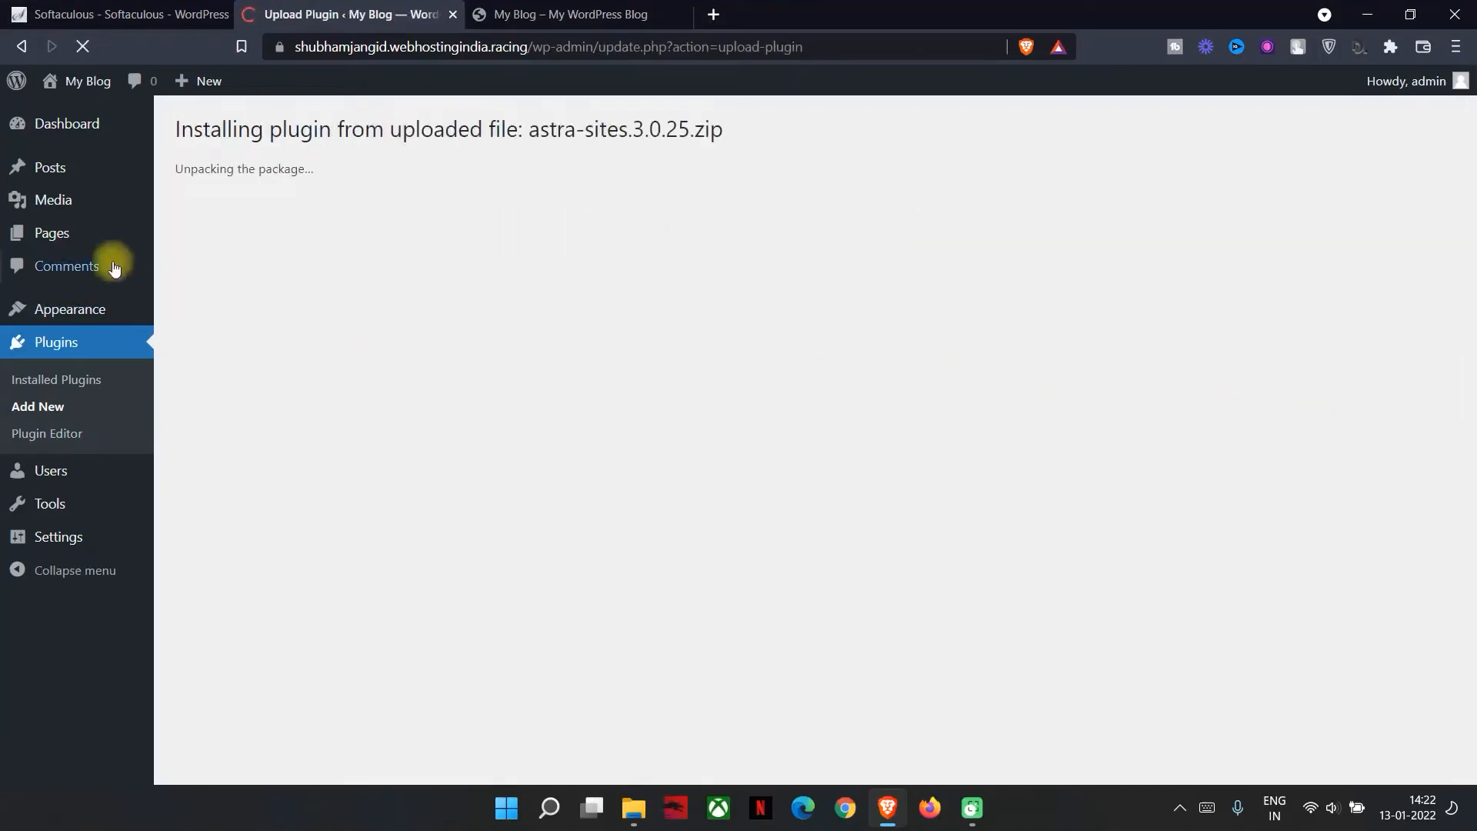
drag(160, 183, 703, 315)
drag(632, 242, 385, 186)
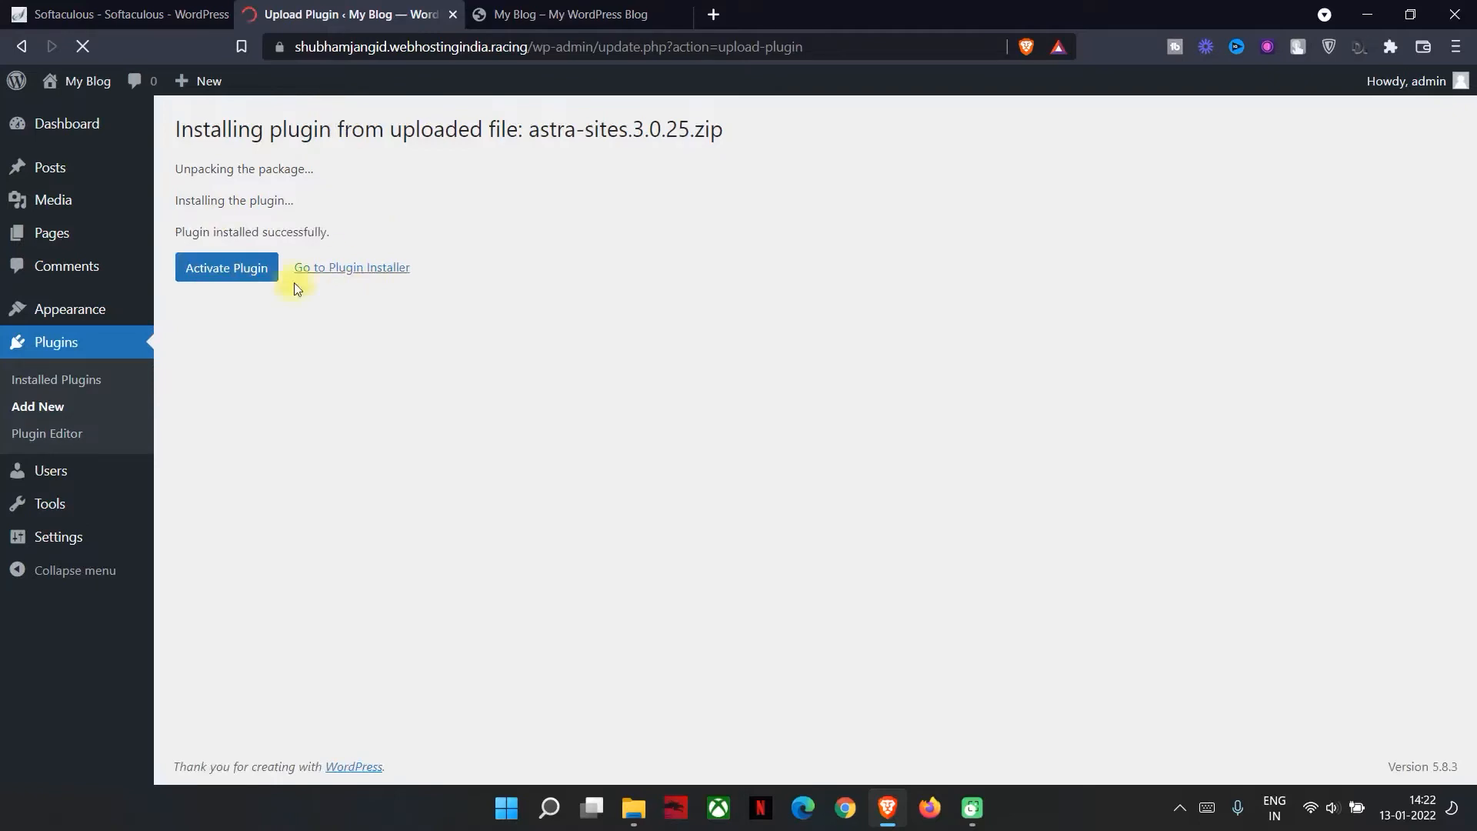
click(223, 270)
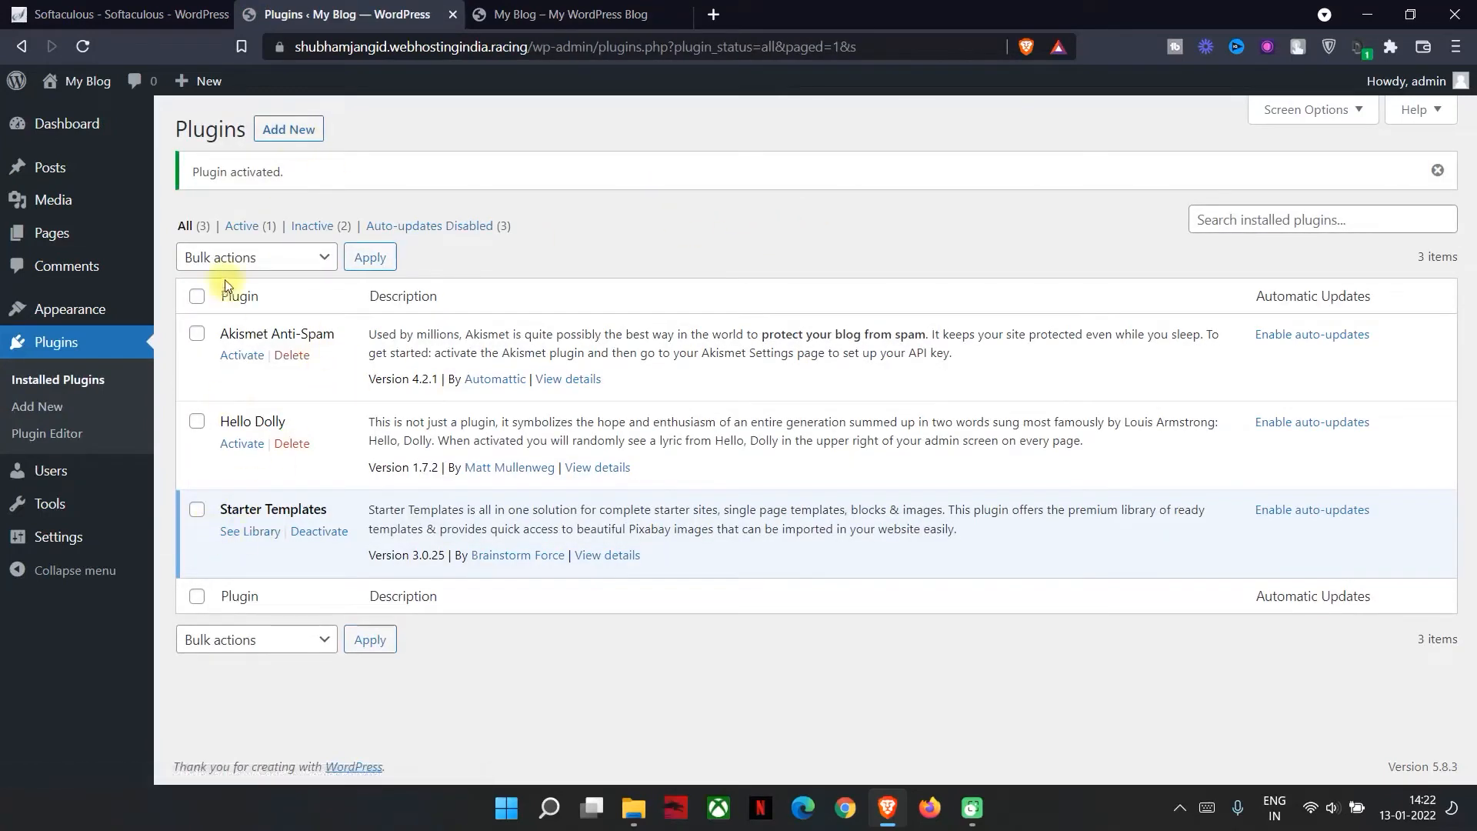
Step: Open the Starter Templates library, start building a website and choose the Real Estate template for Elementor
click(242, 538)
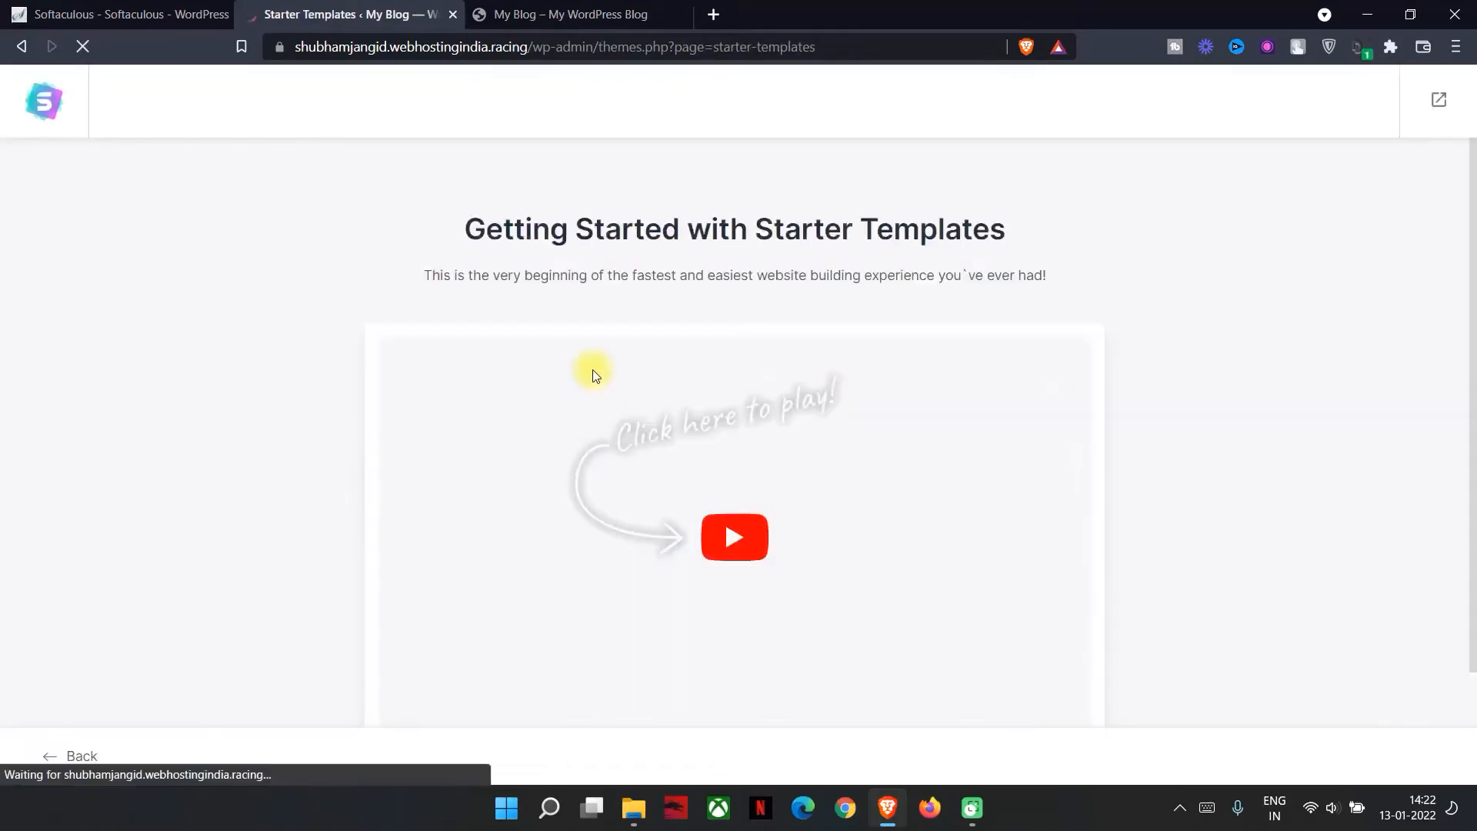
scroll(457, 541, down, 2)
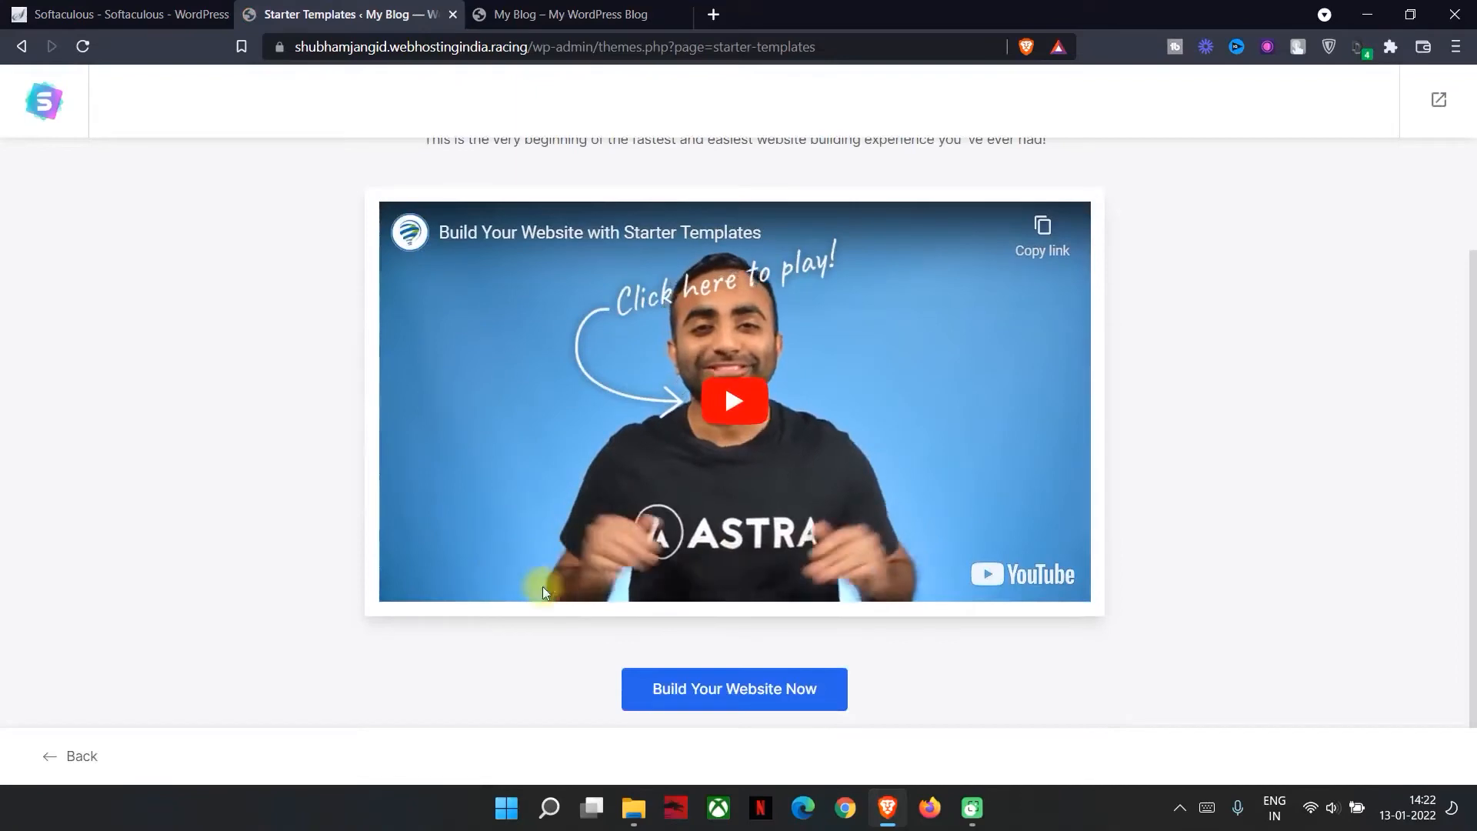
click(745, 689)
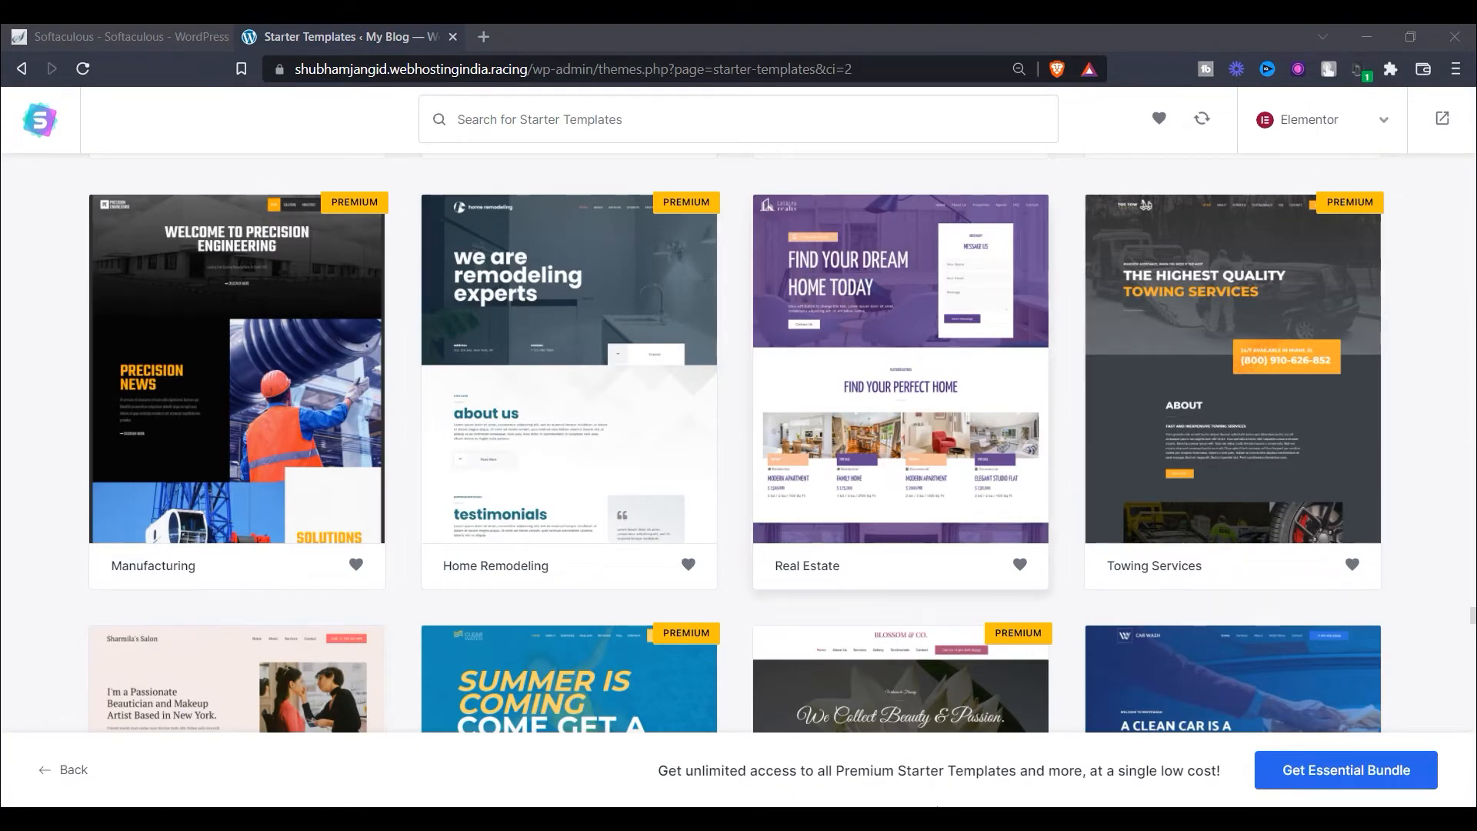
click(876, 450)
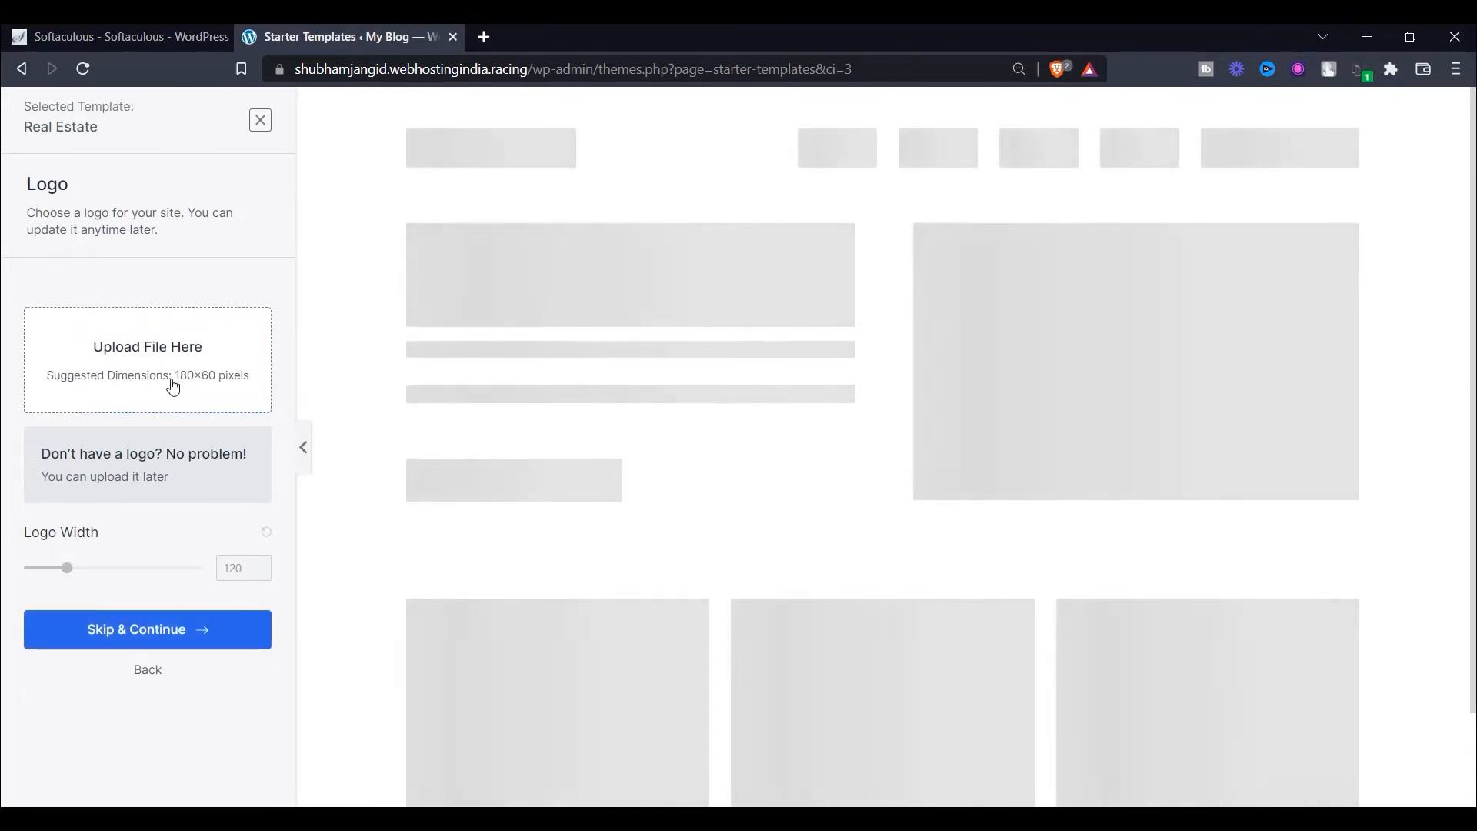
Step: Preview the Real Estate template and skip the logo upload to continue to the colors and fonts settings
scroll(646, 177, down, 1)
scroll(808, 178, up, 1)
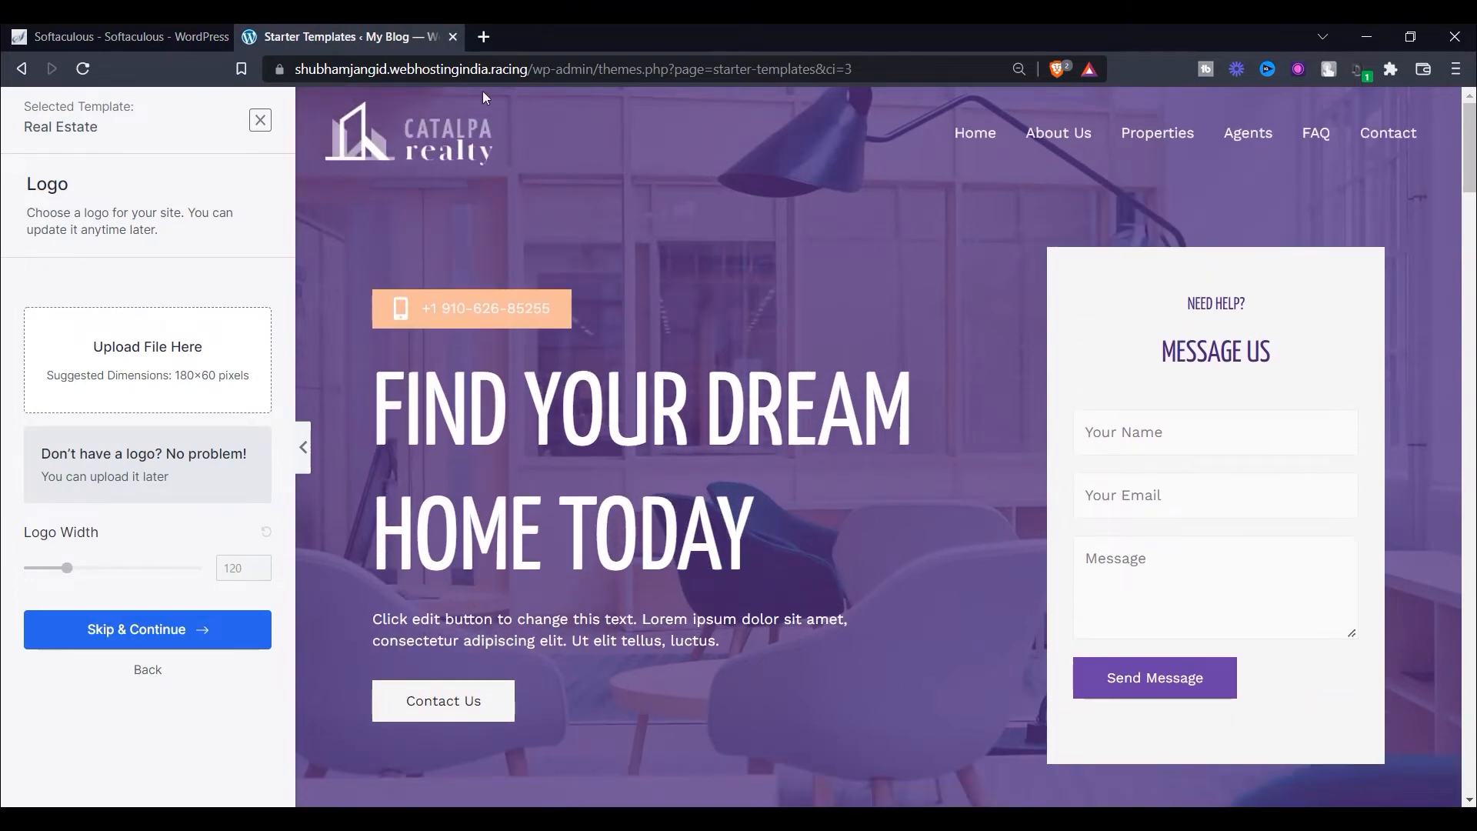
click(152, 639)
Step: Try the red, green, dark blue and light blue color palettes on the template and check them in the page preview
click(185, 412)
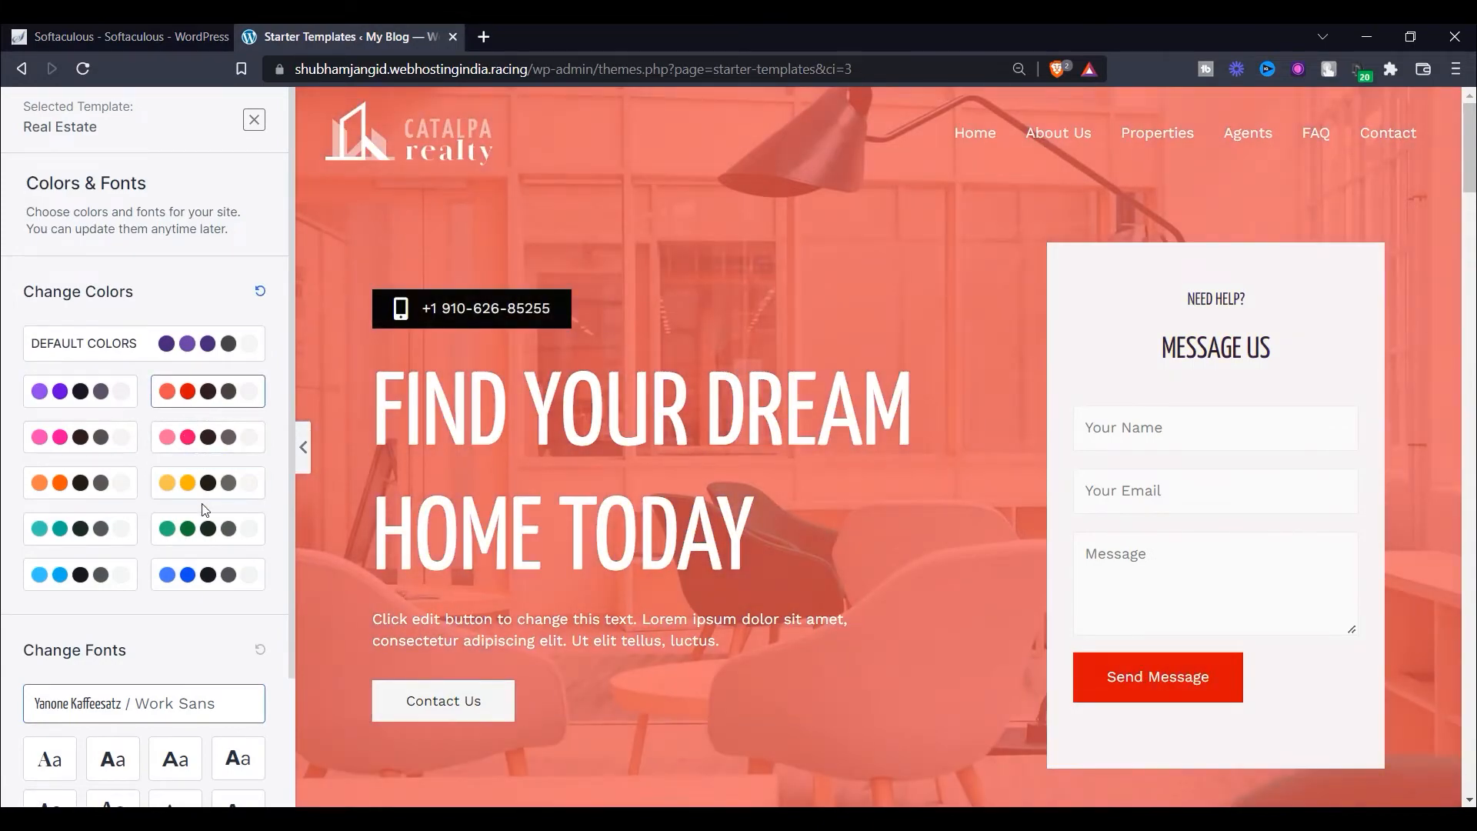
click(208, 529)
scroll(731, 487, down, 5)
scroll(731, 487, down, 5)
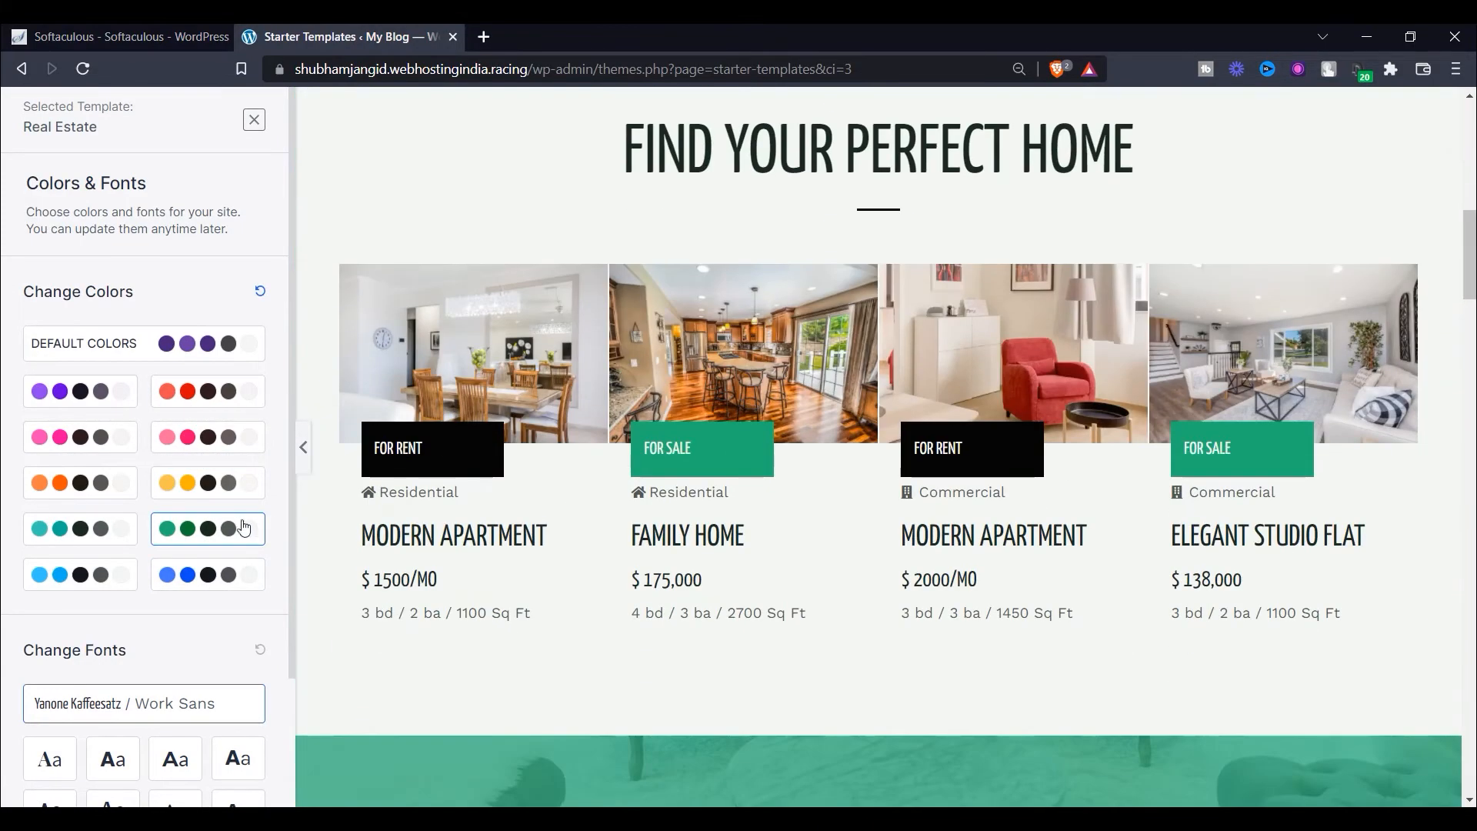
scroll(262, 510, down, 2)
scroll(648, 583, down, 8)
click(188, 481)
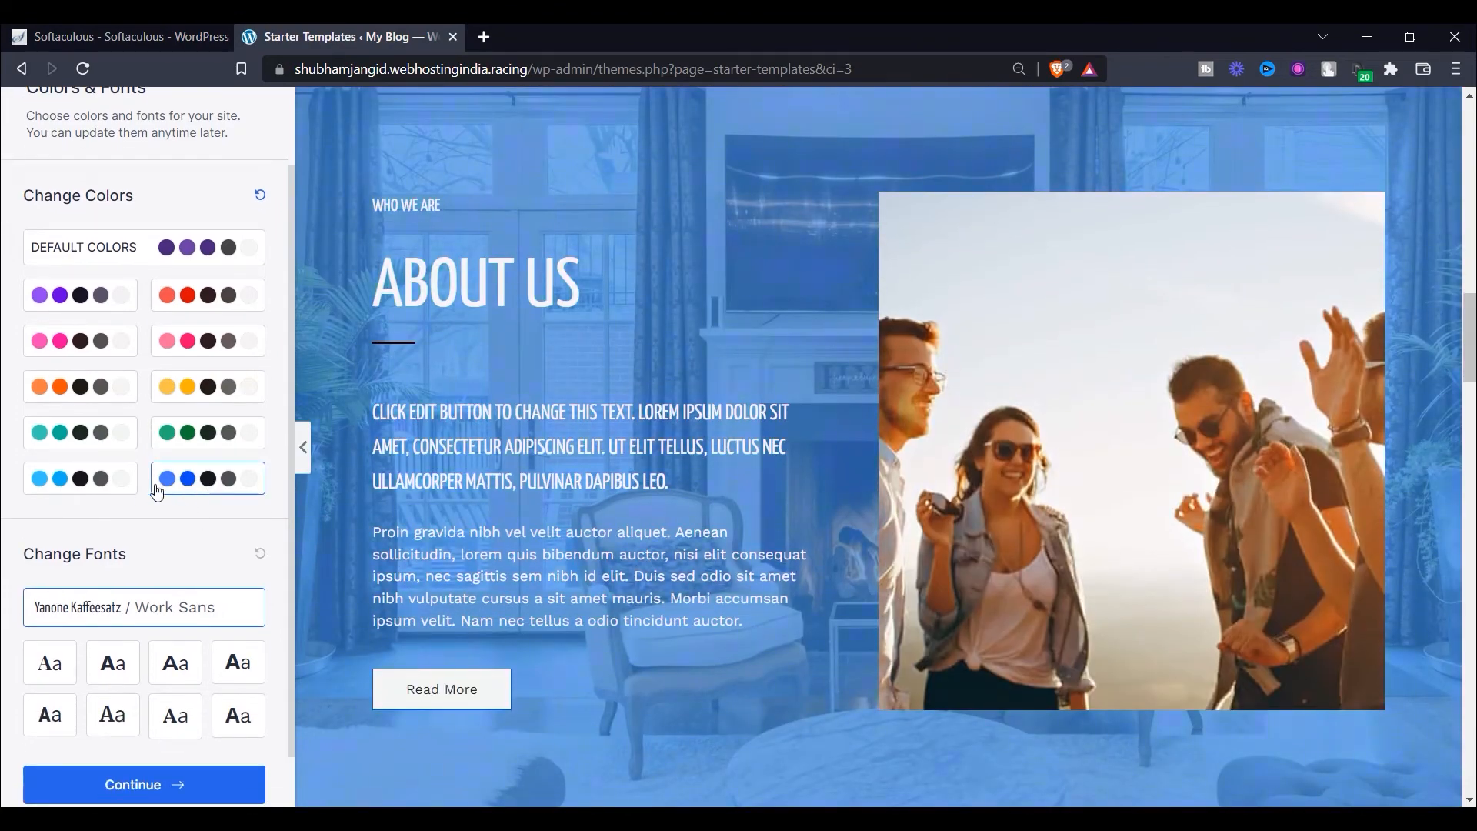
click(57, 486)
scroll(741, 584, up, 15)
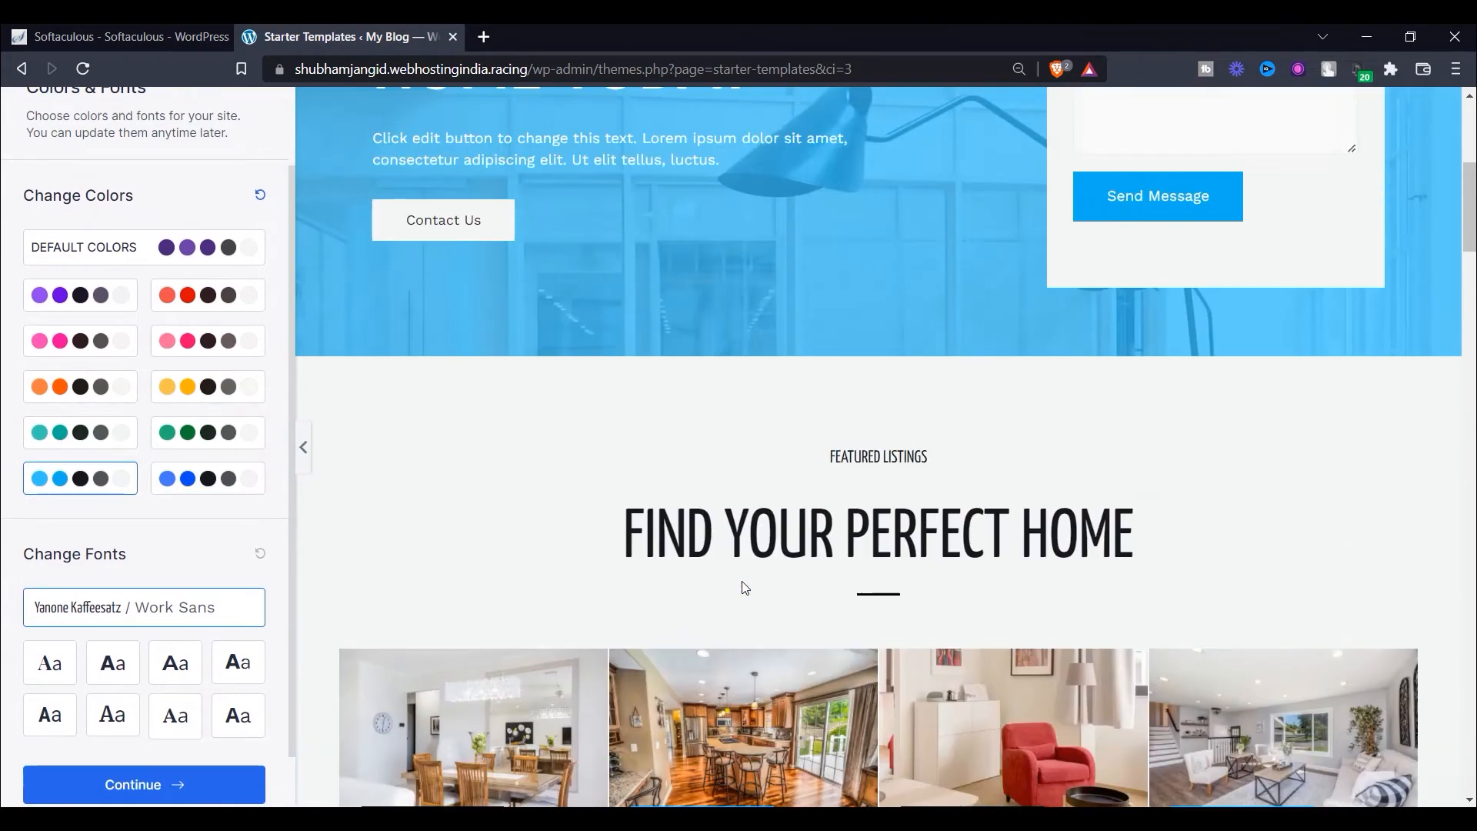
Step: Try the teal, orange and pink color palettes on the Real Estate template
click(116, 436)
click(66, 386)
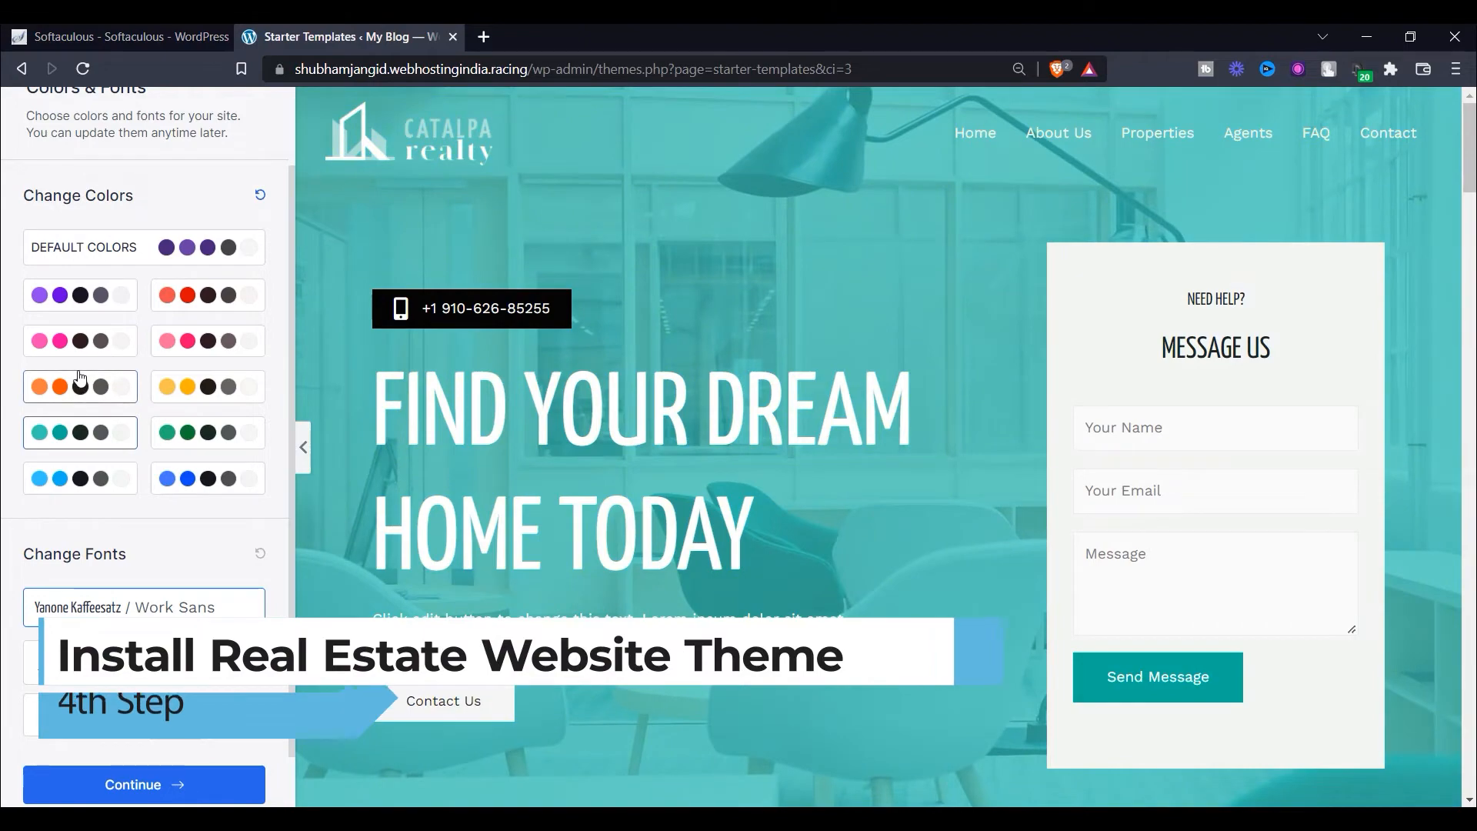
click(60, 354)
click(198, 352)
click(71, 440)
Step: Apply the green color palette, keep the default fonts and build the website with all import options enabled
click(161, 442)
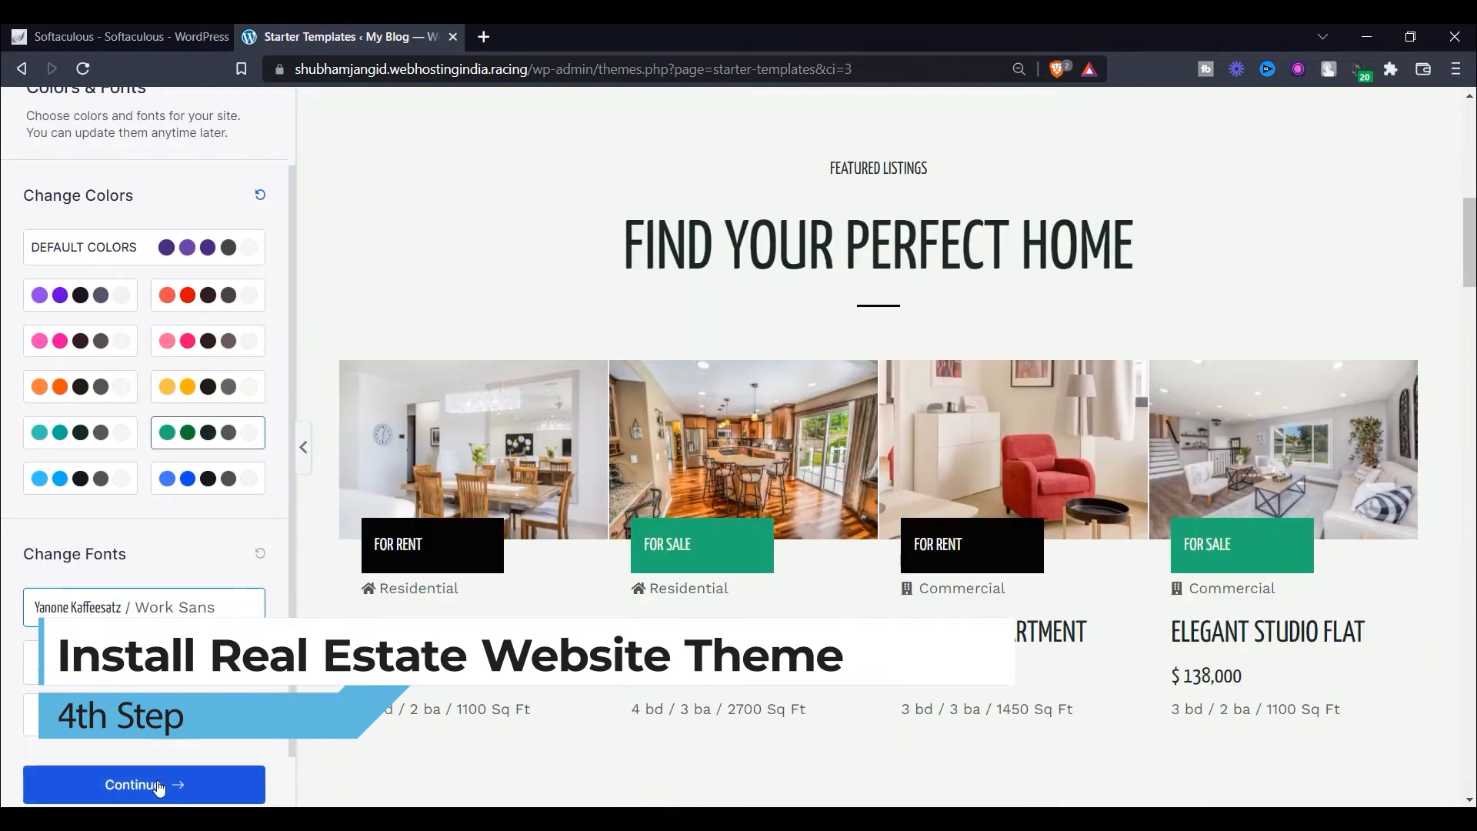
click(159, 786)
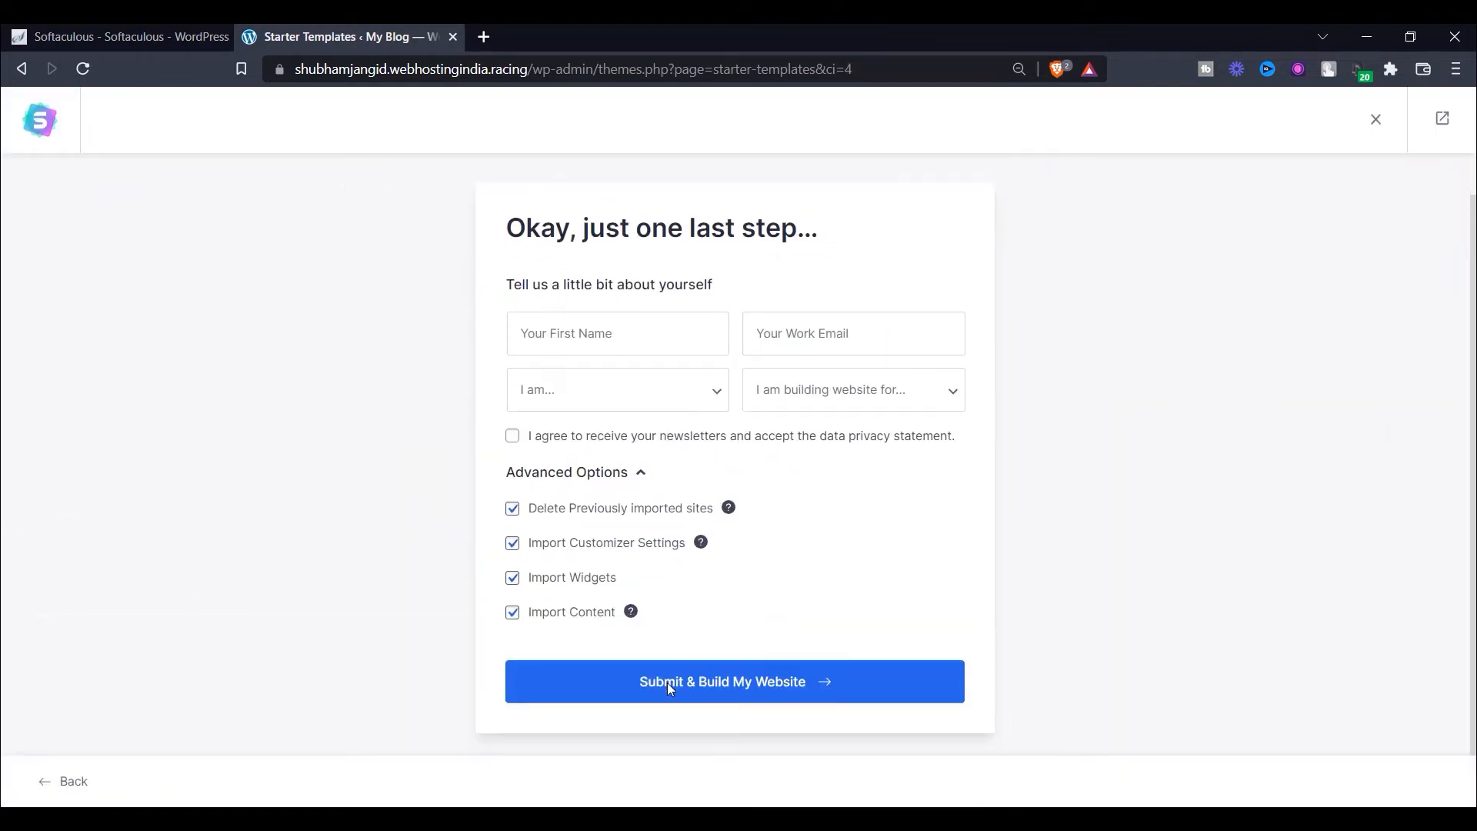
click(892, 665)
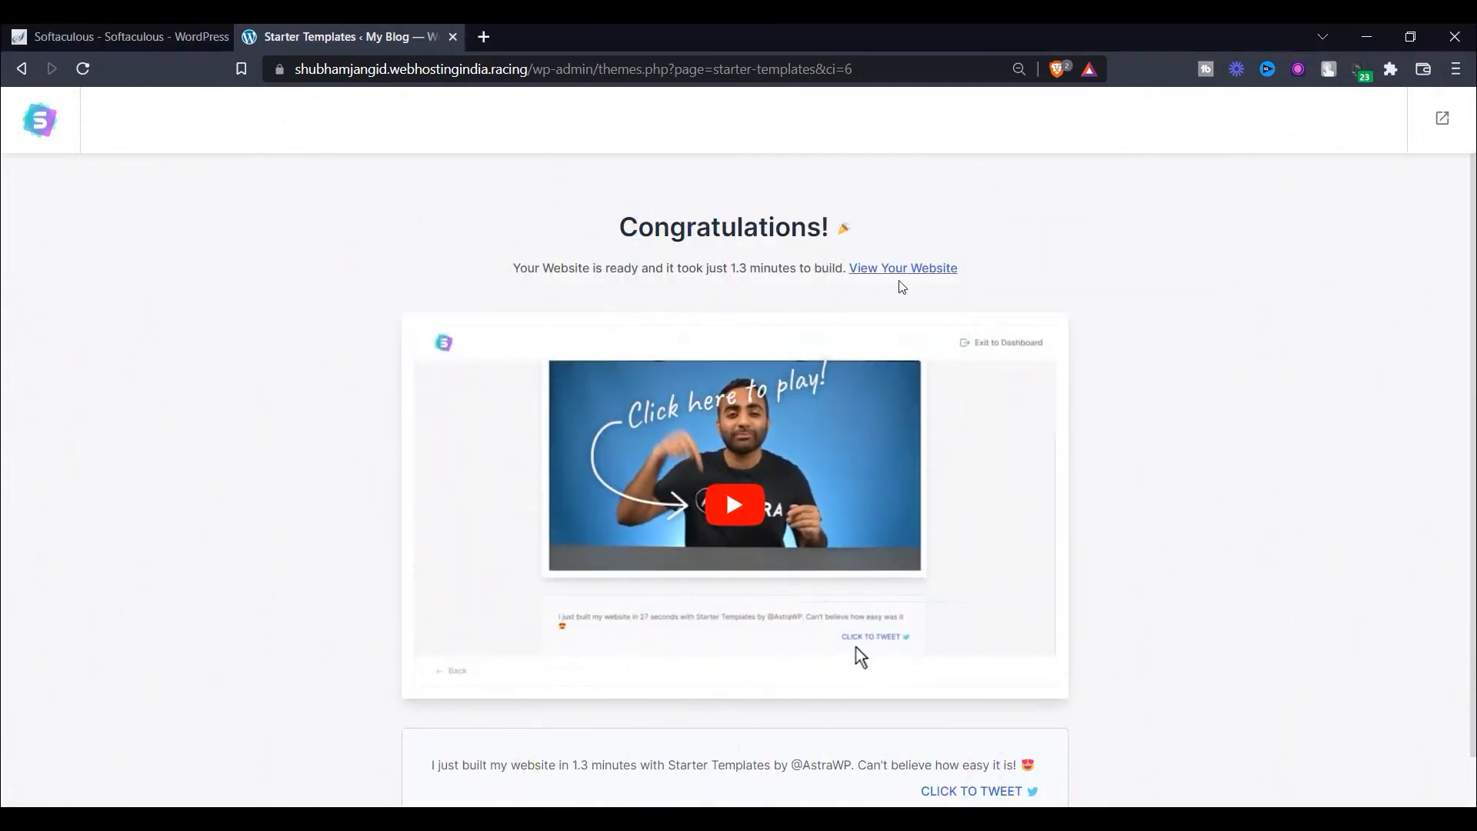
Step: View the finished website, close the Starter Templates tab and examine the home page's Message Us box and featured listings
click(898, 270)
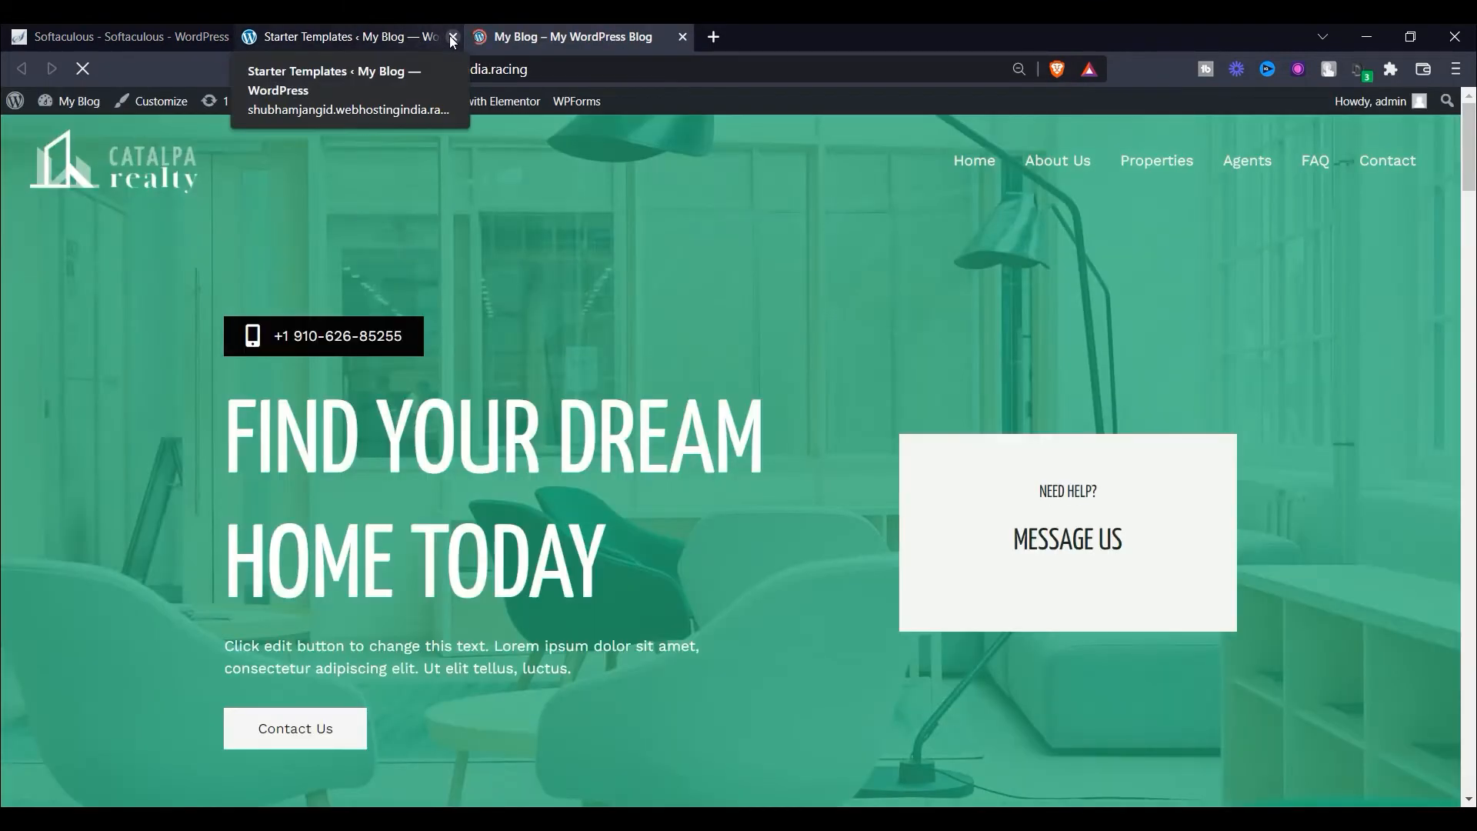
click(453, 37)
drag(1003, 506, 1160, 509)
click(1160, 511)
drag(1007, 546, 1175, 546)
scroll(1030, 523, down, 4)
scroll(1012, 505, up, 4)
click(1065, 581)
scroll(958, 588, down, 8)
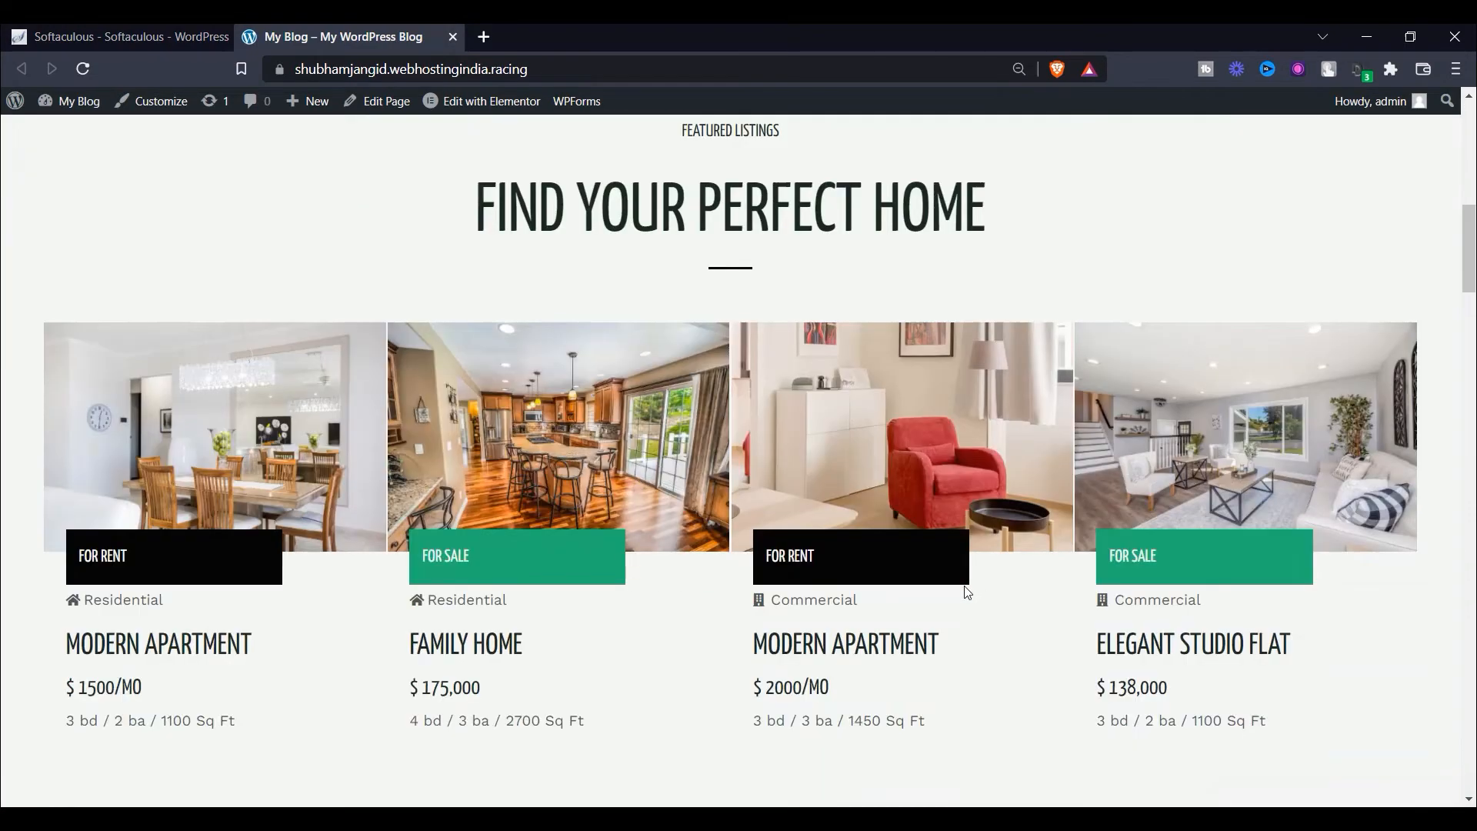
scroll(963, 606, up, 8)
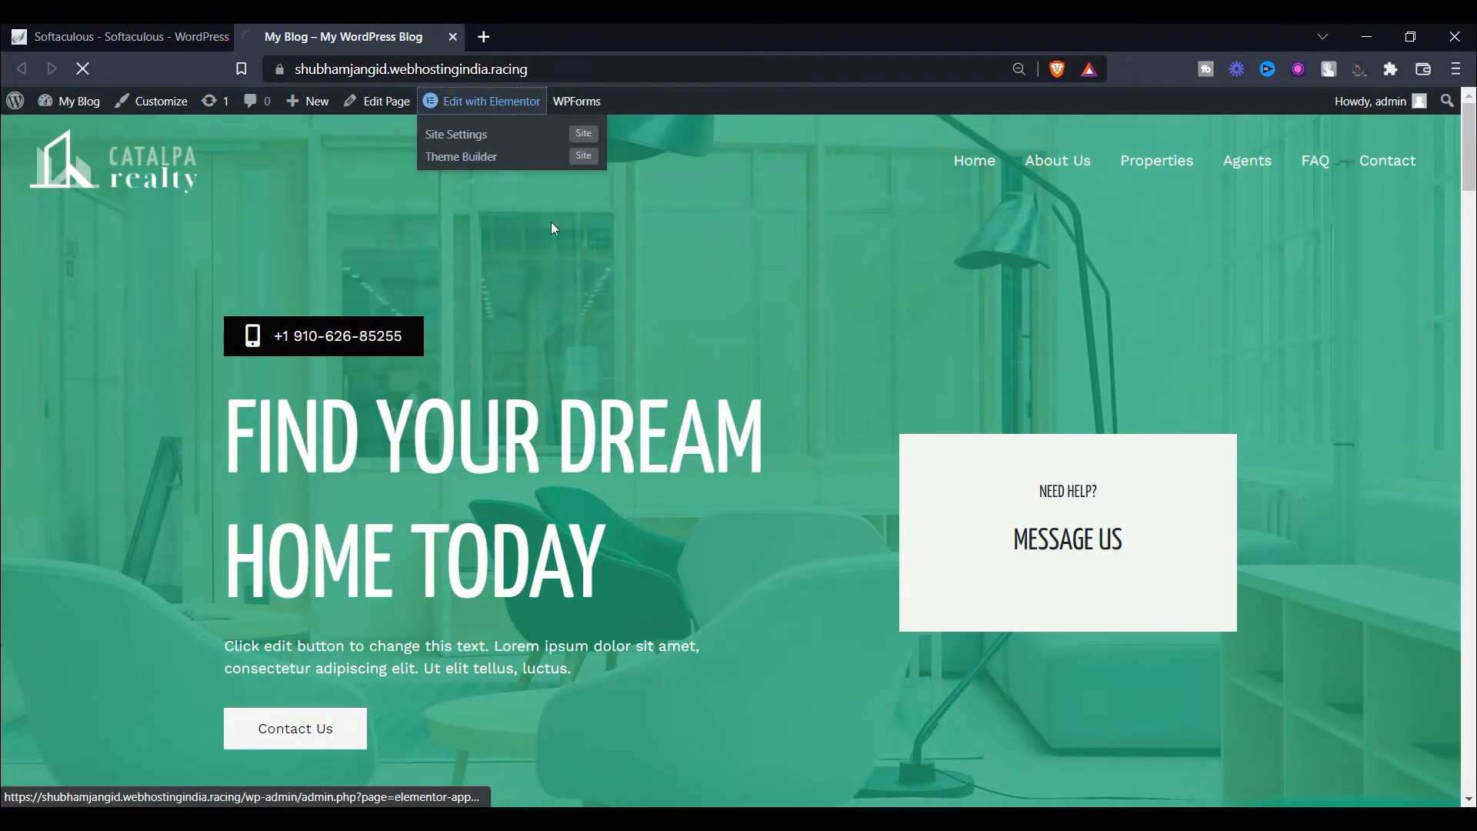
Step: Open the home page in Elementor and select the column holding the Message Us box
click(481, 102)
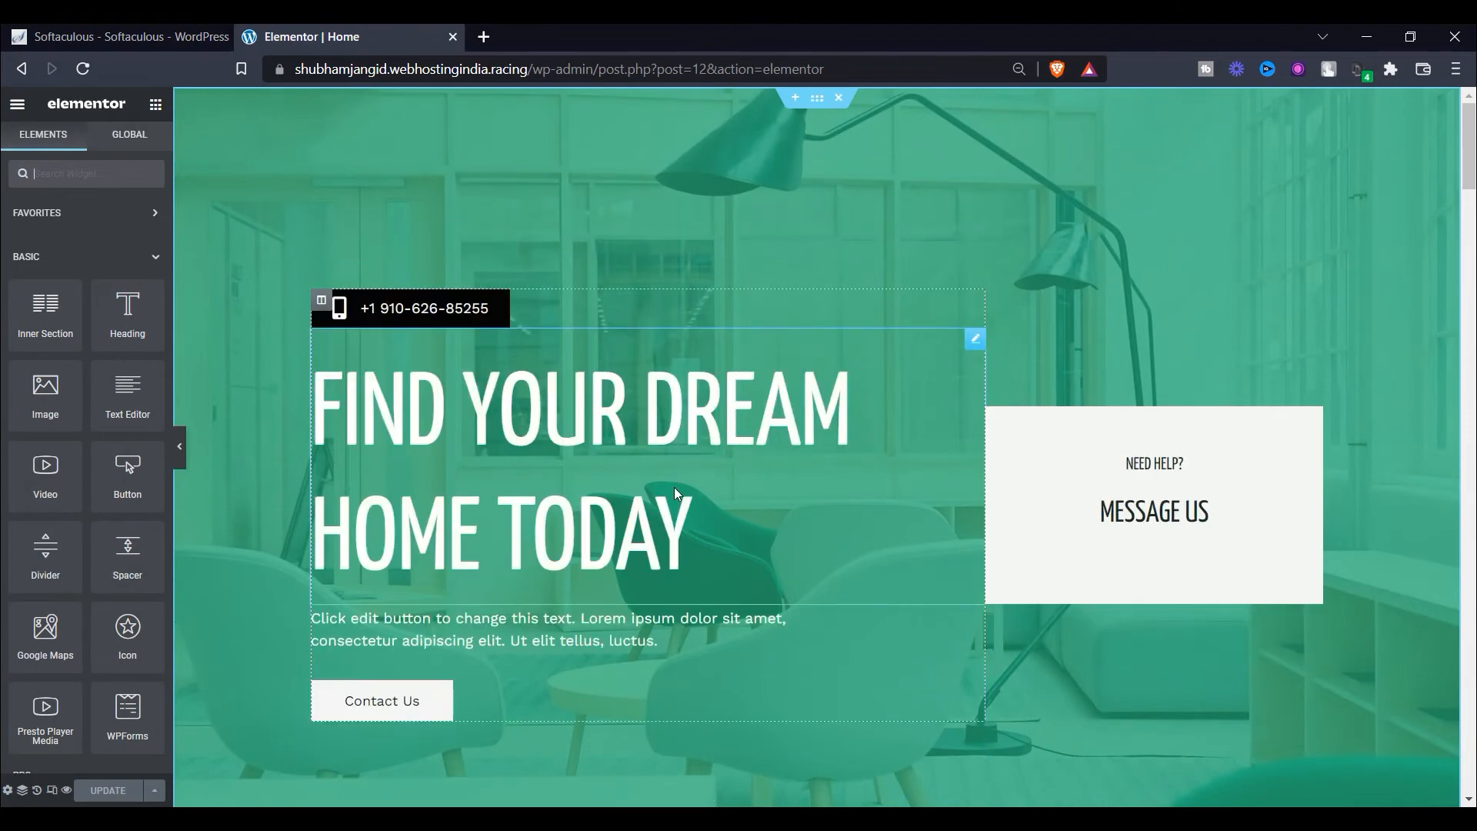
drag(1226, 485, 1069, 402)
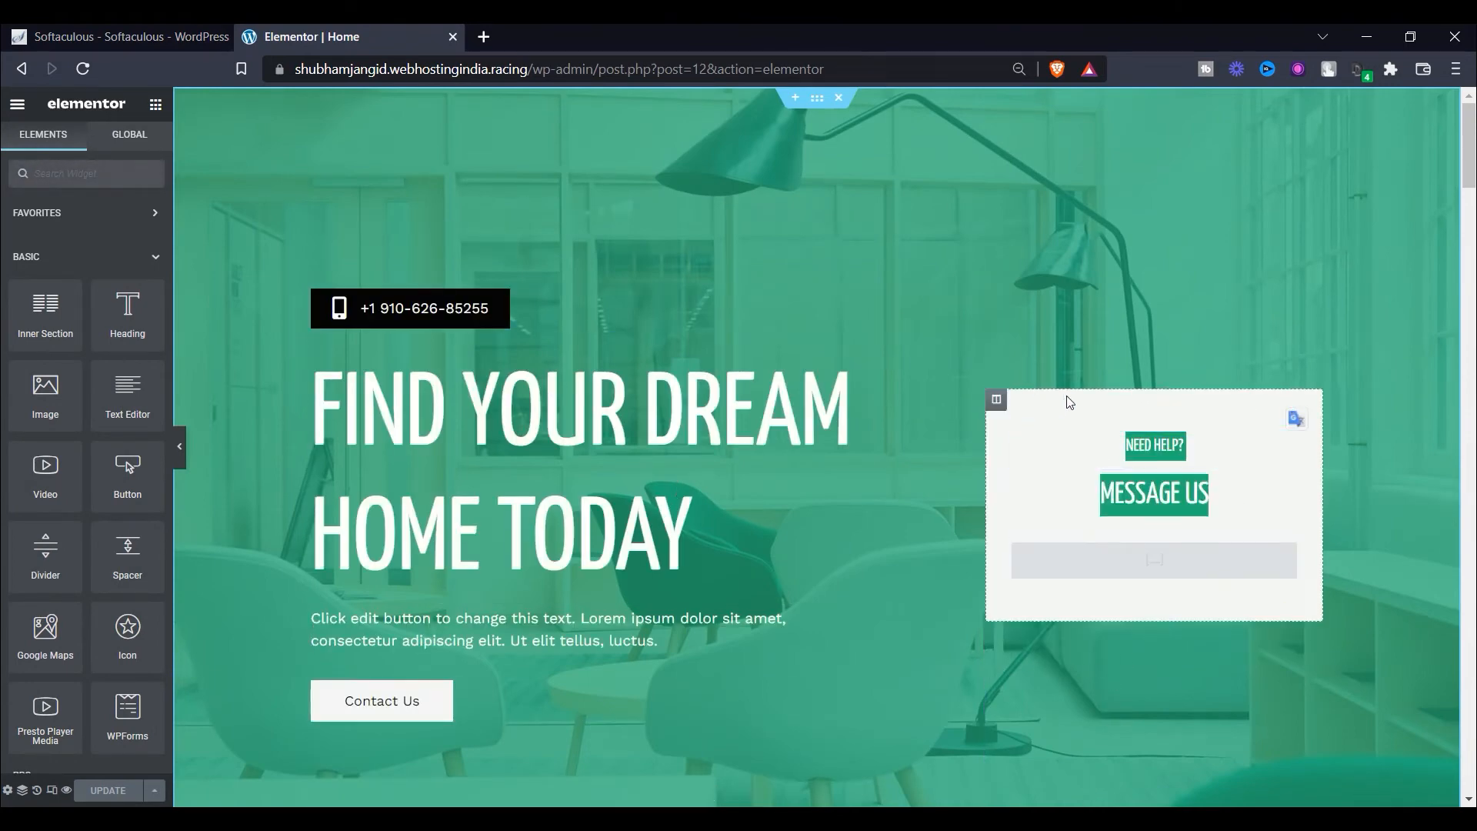
click(996, 399)
drag(1300, 629, 1434, 577)
click(1302, 397)
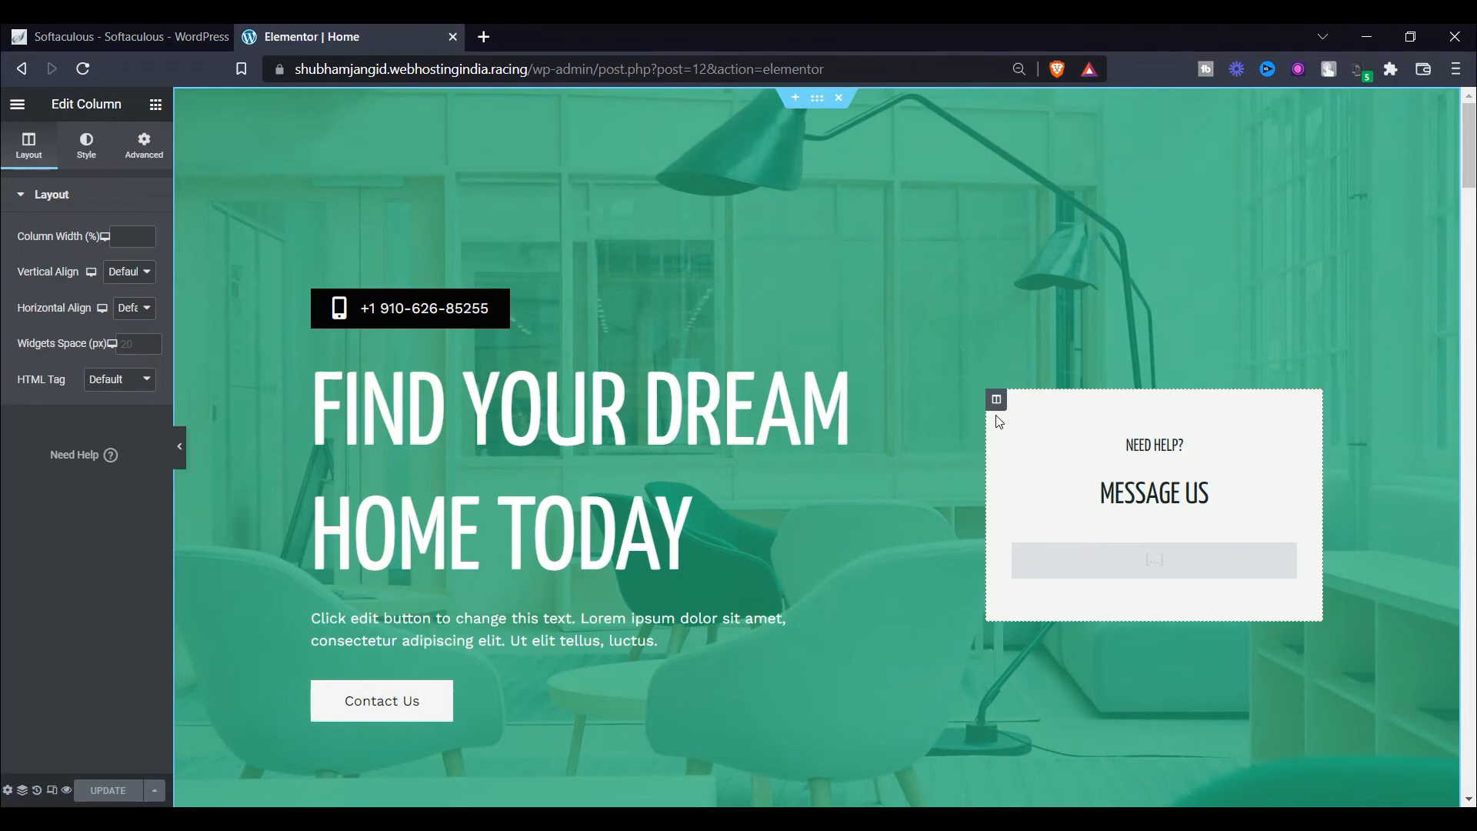
Step: Inspect the settings of the Message Us heading, the form shortcode and their column
drag(1029, 428, 1279, 587)
click(1286, 484)
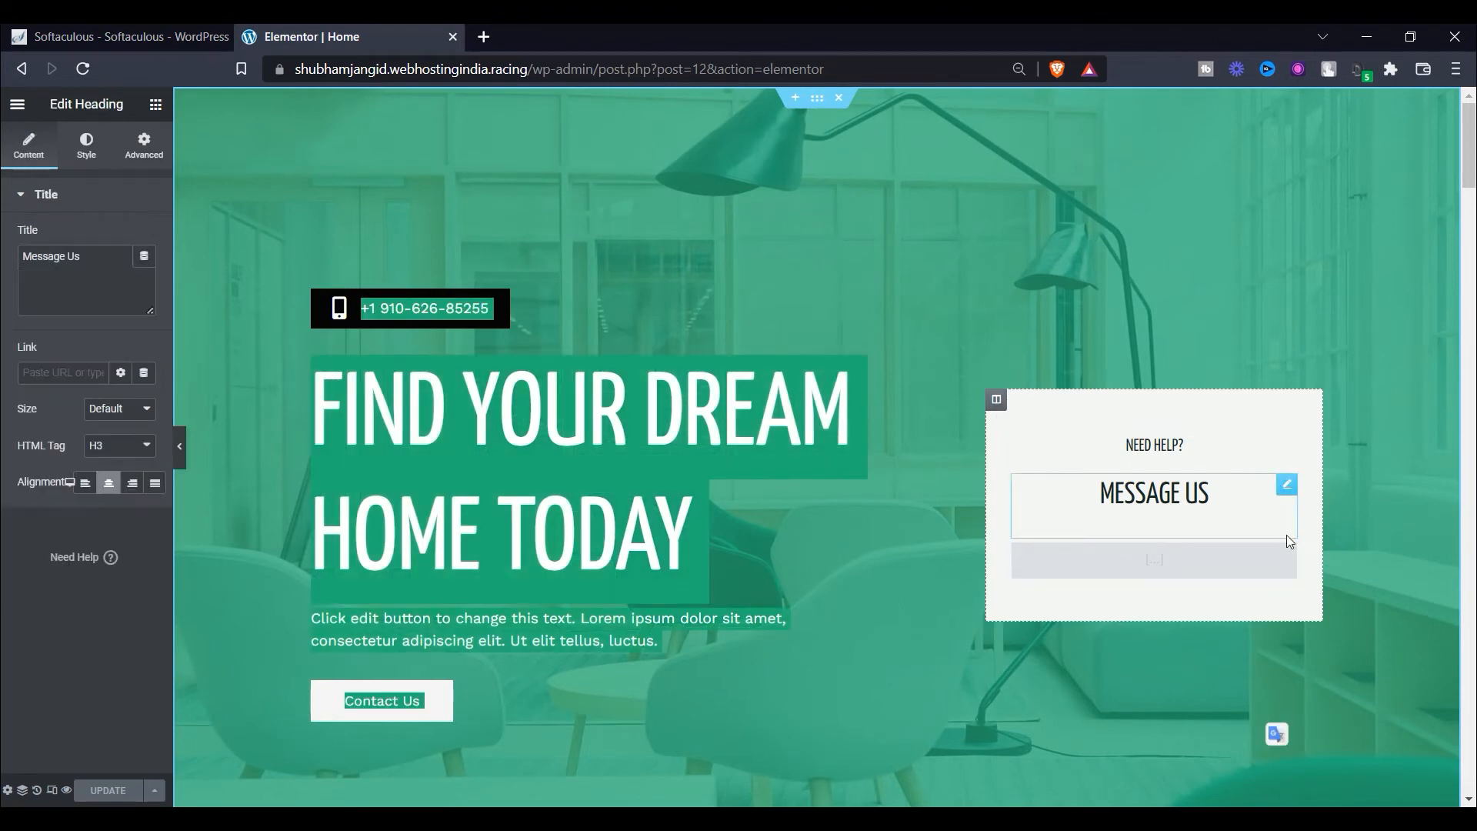
click(1068, 571)
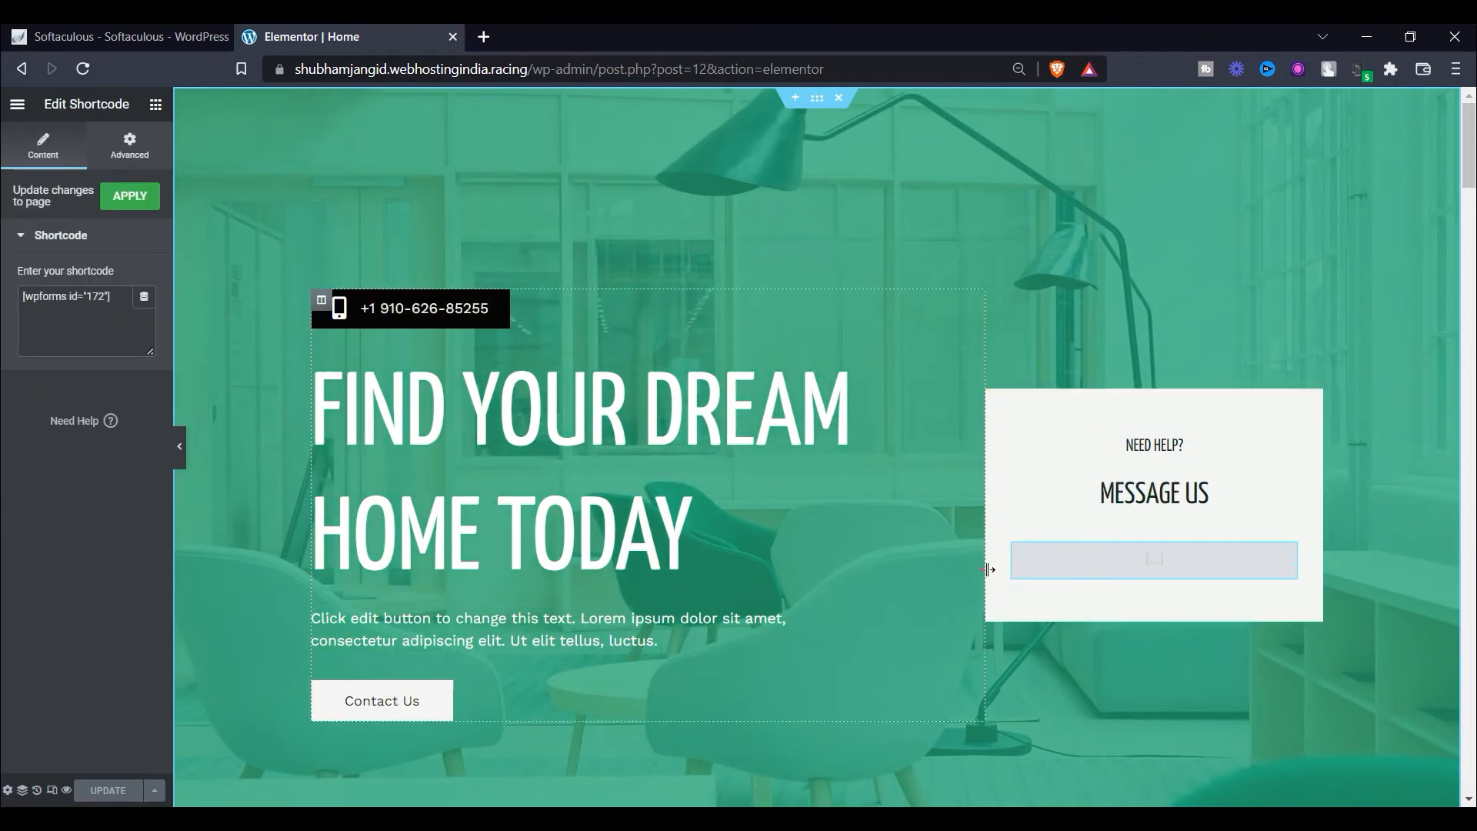
click(999, 406)
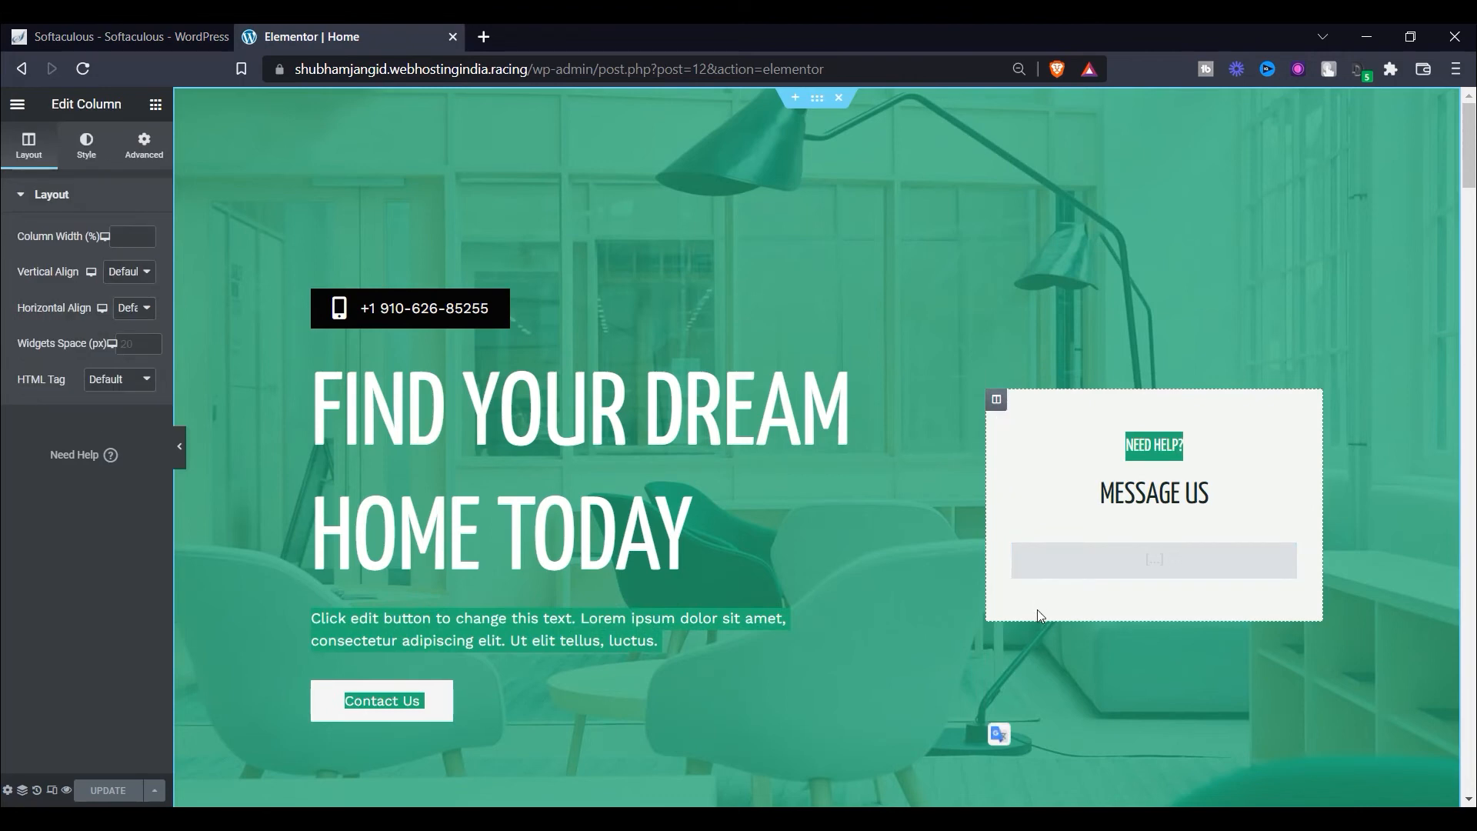
Step: Browse the media library for the Message Us column's background image and leave it without inserting anything
click(101, 159)
click(106, 375)
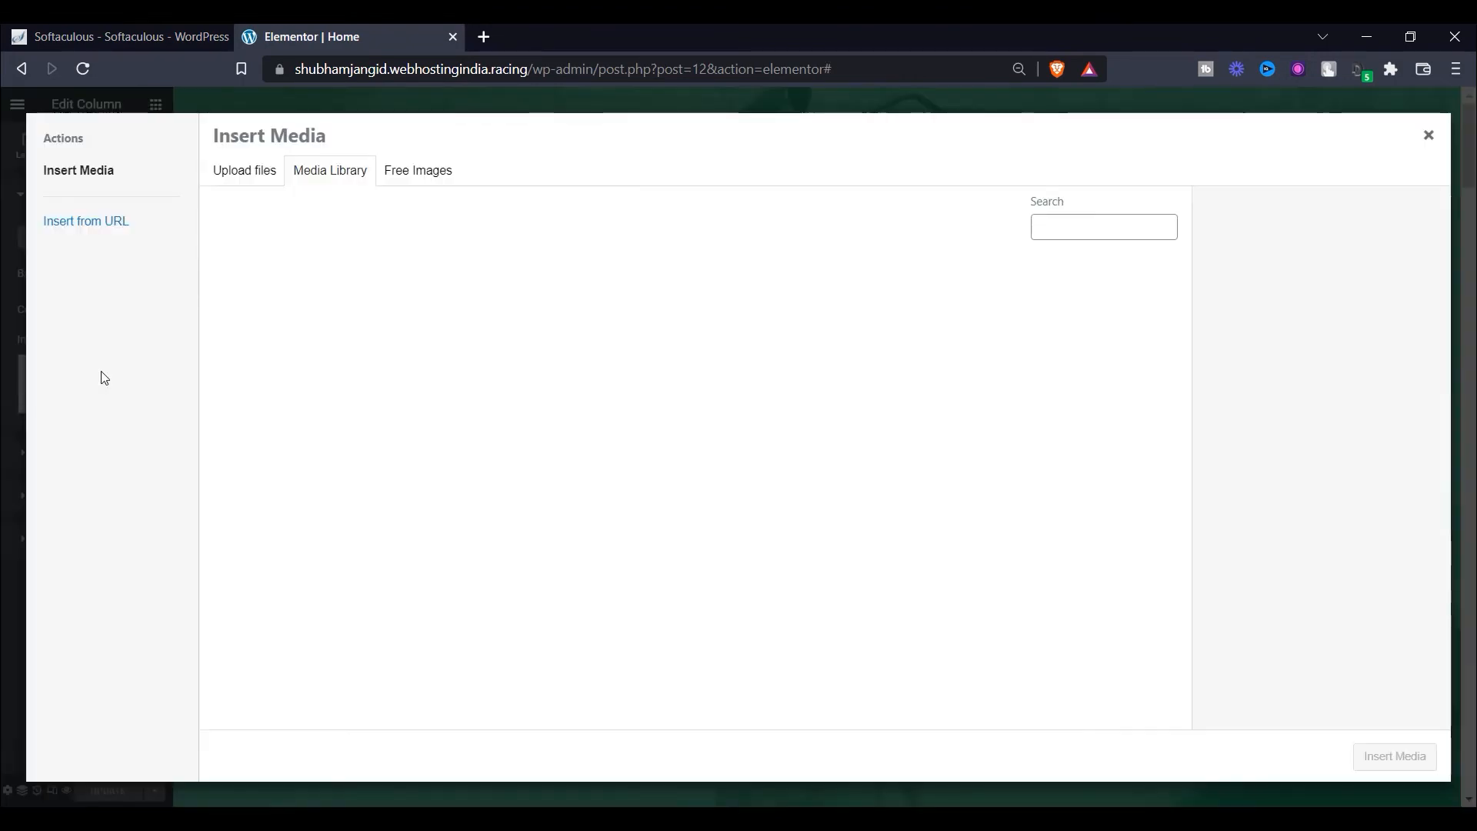
click(255, 180)
click(309, 180)
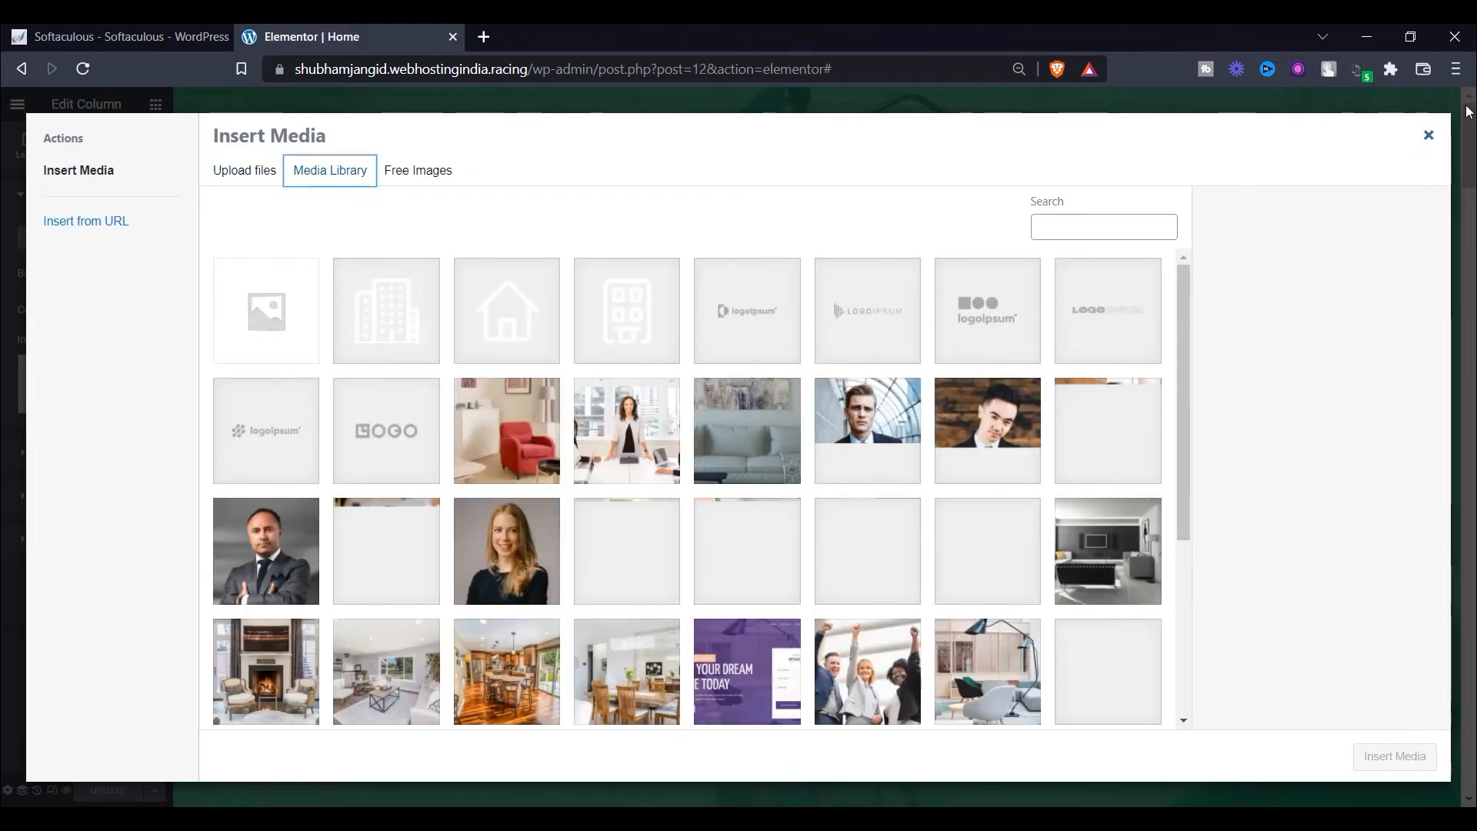
click(1428, 134)
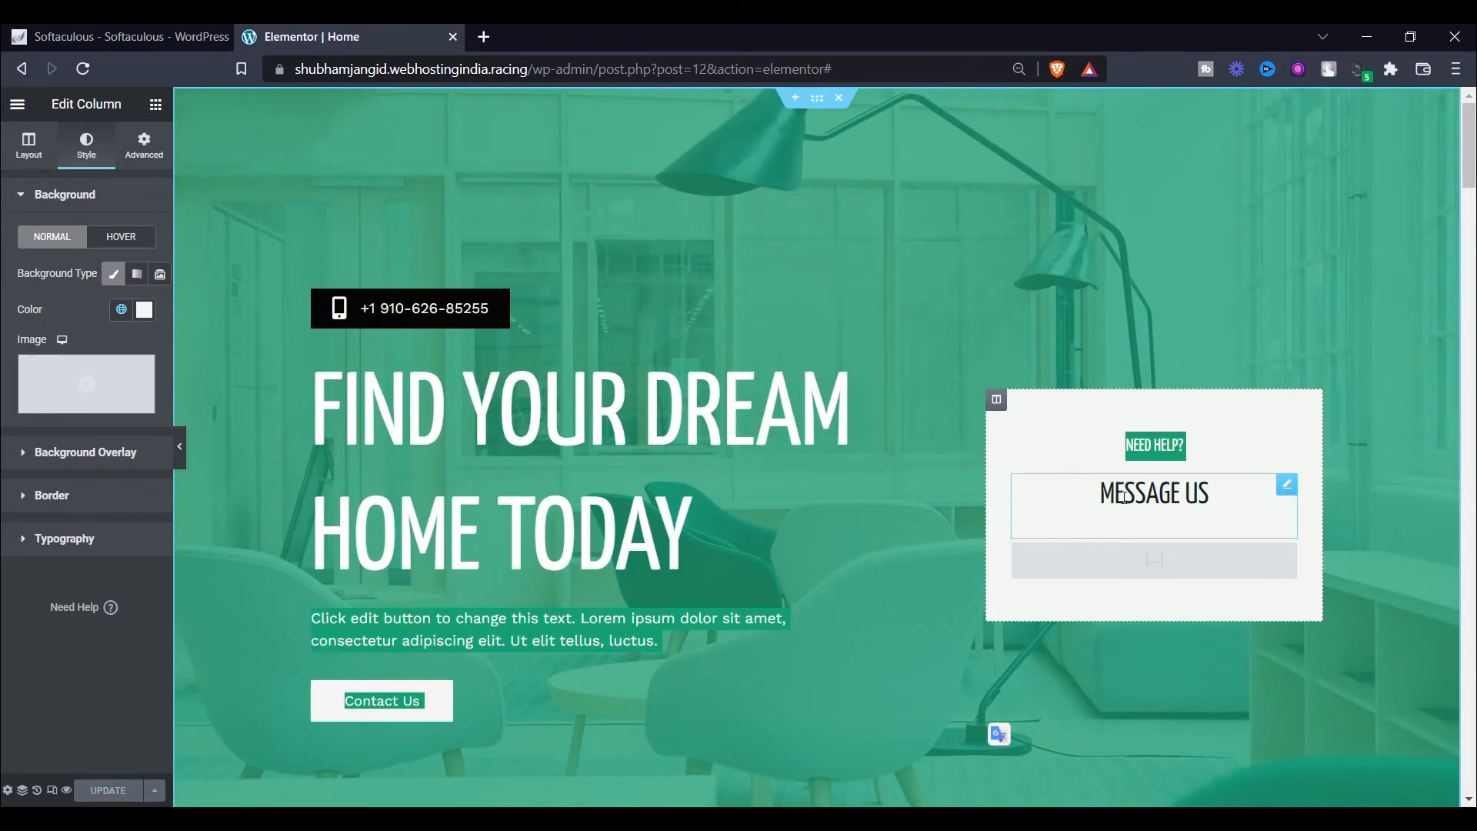
drag(1119, 557, 1137, 653)
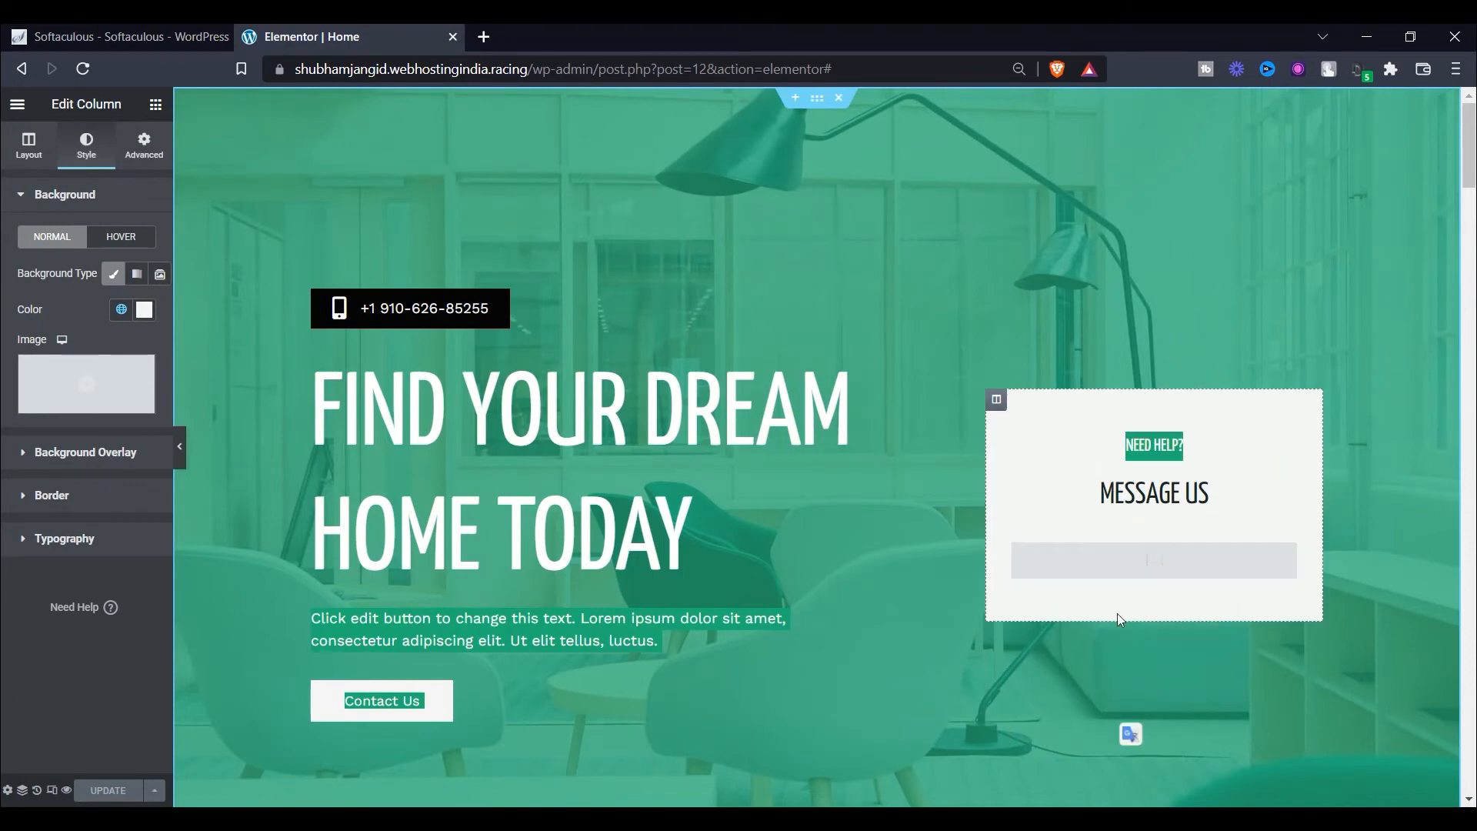
drag(997, 401, 1357, 651)
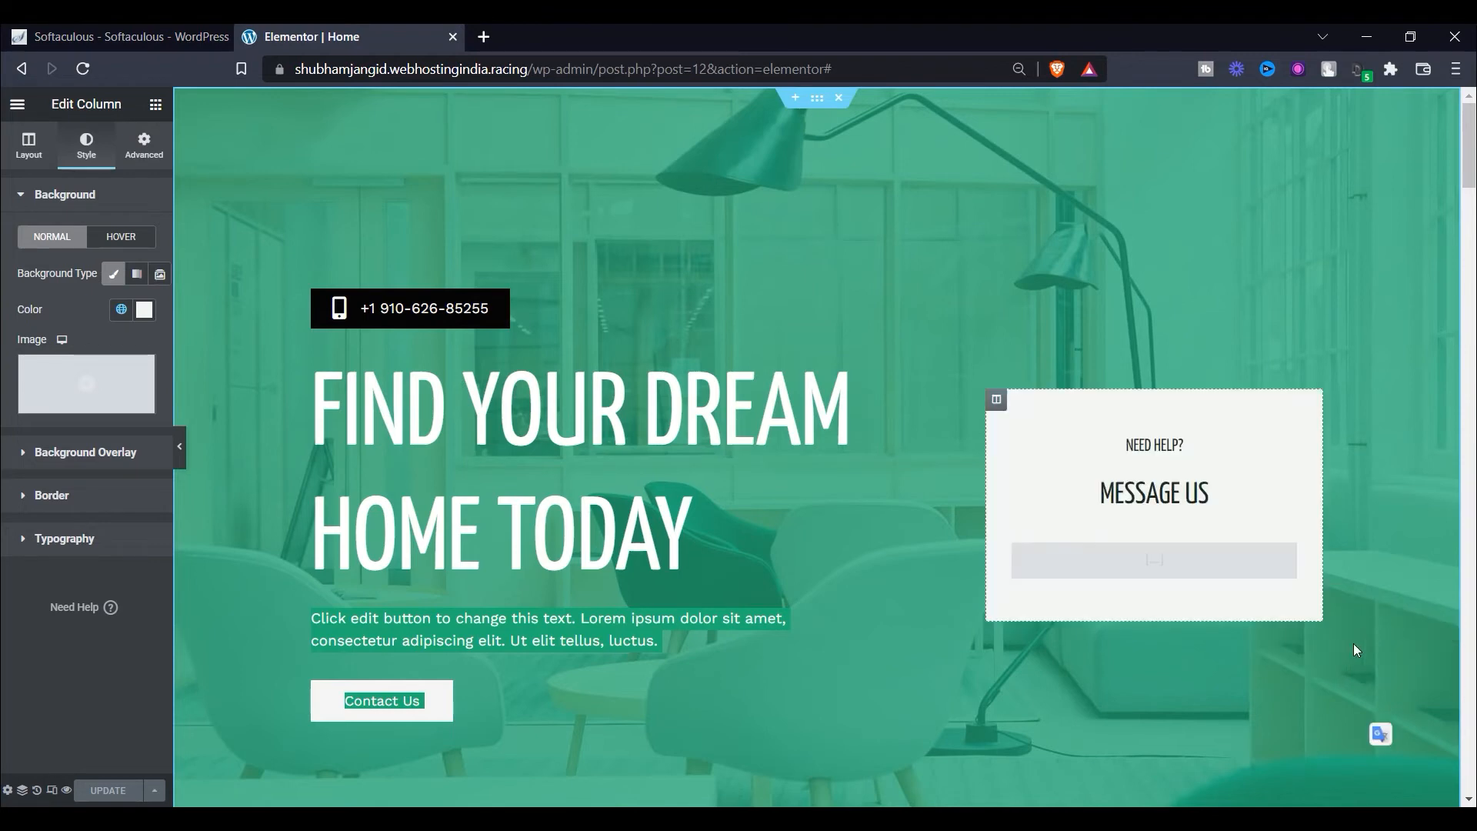
drag(1010, 410, 1157, 380)
drag(1012, 412, 1054, 463)
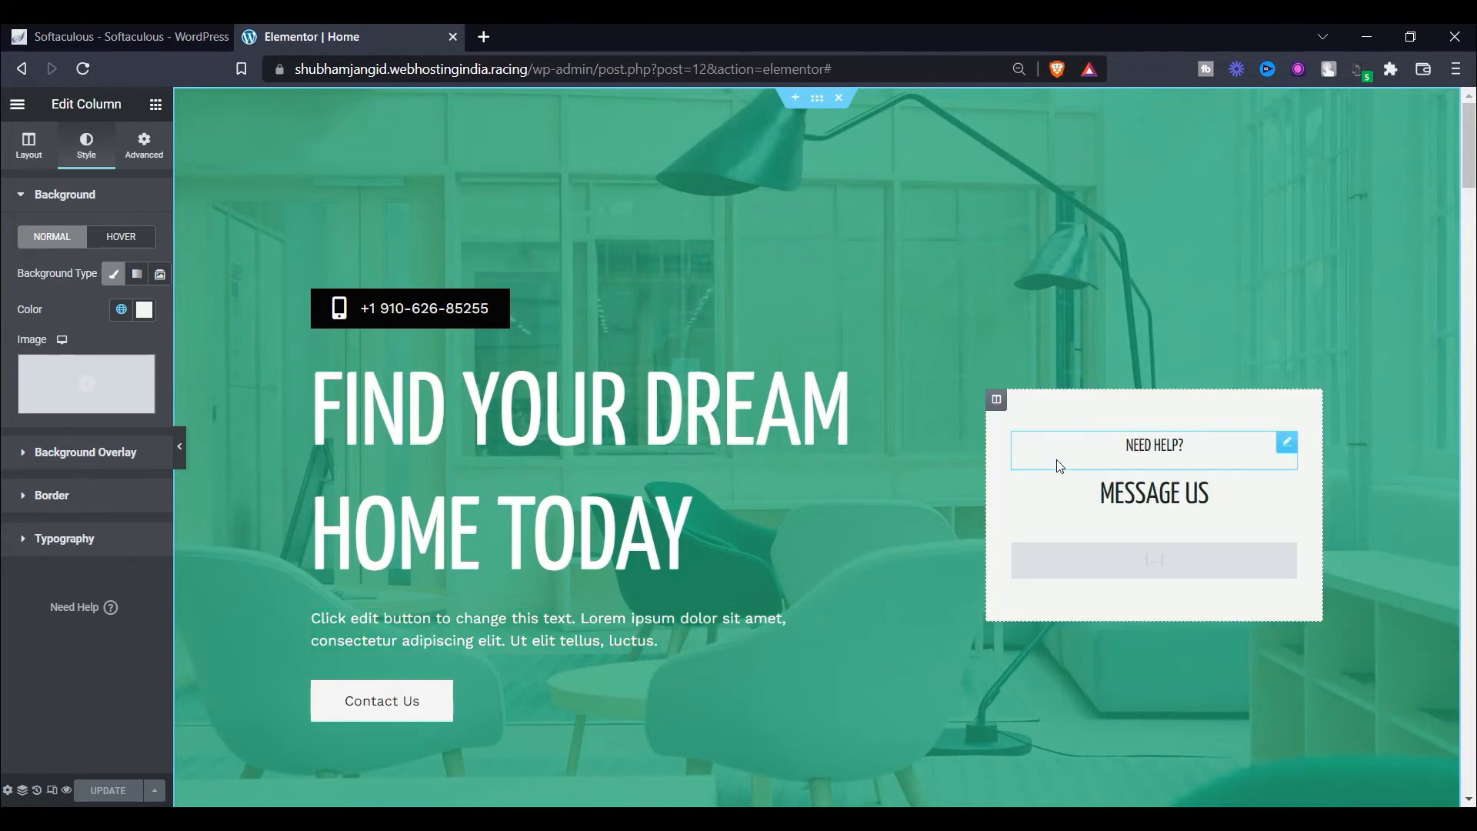
Step: Delete the Need Help and Message Us headings, the form shortcode and their emptied column from the hero section
right_click(1041, 453)
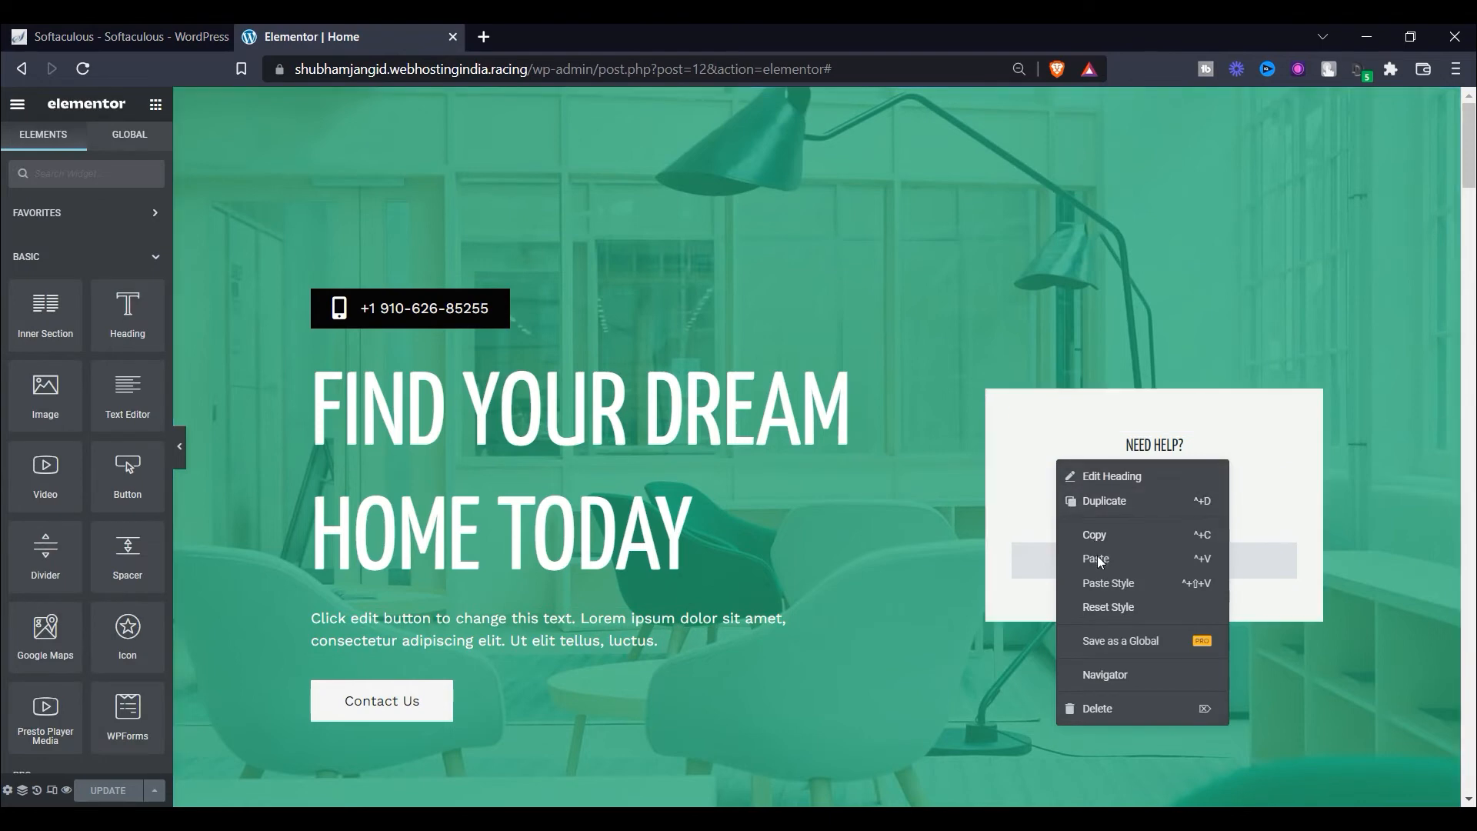
click(1095, 708)
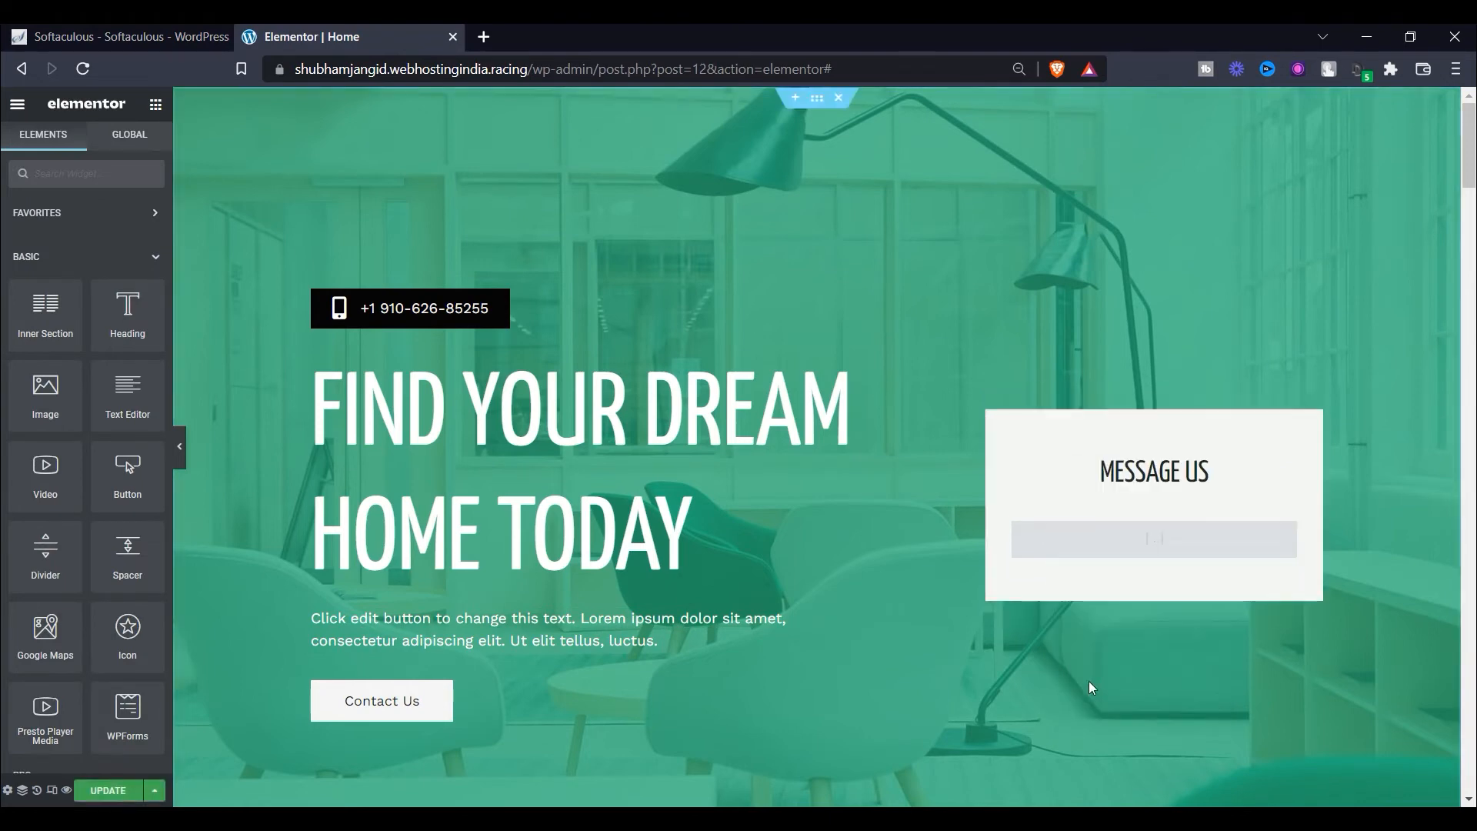
right_click(1080, 478)
click(1140, 745)
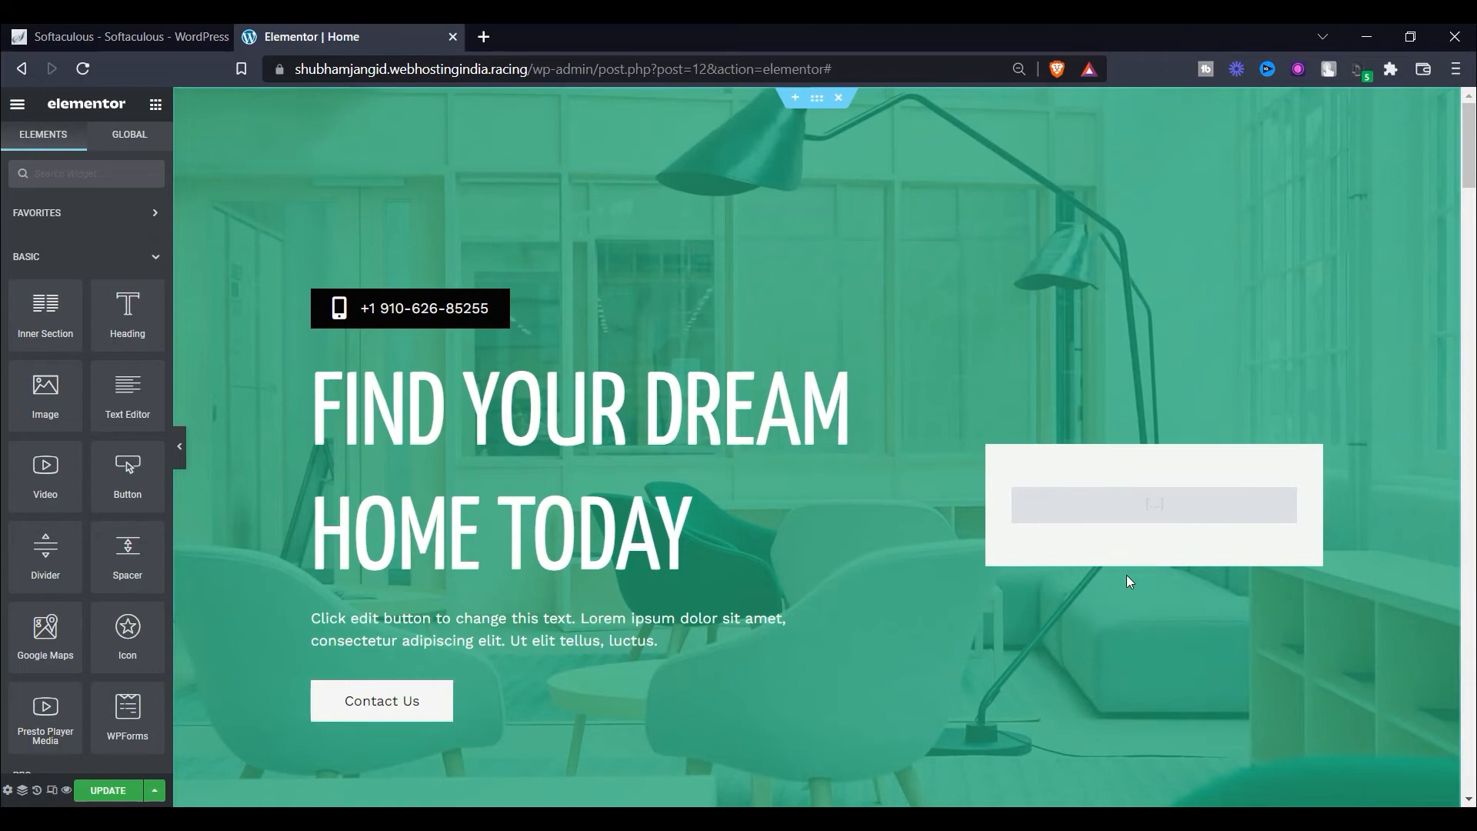
right_click(1115, 514)
click(1154, 753)
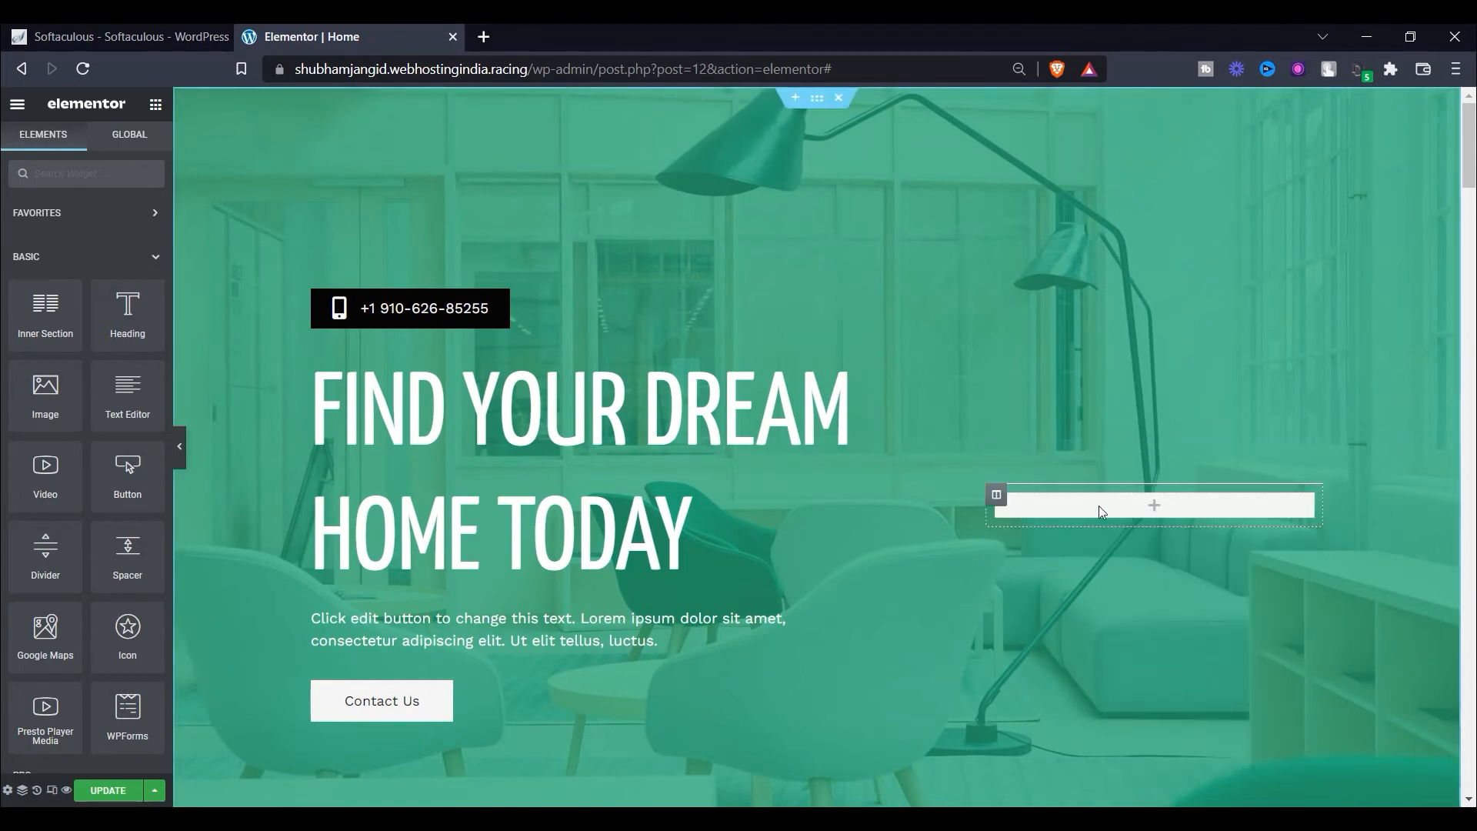
right_click(1100, 506)
click(1154, 754)
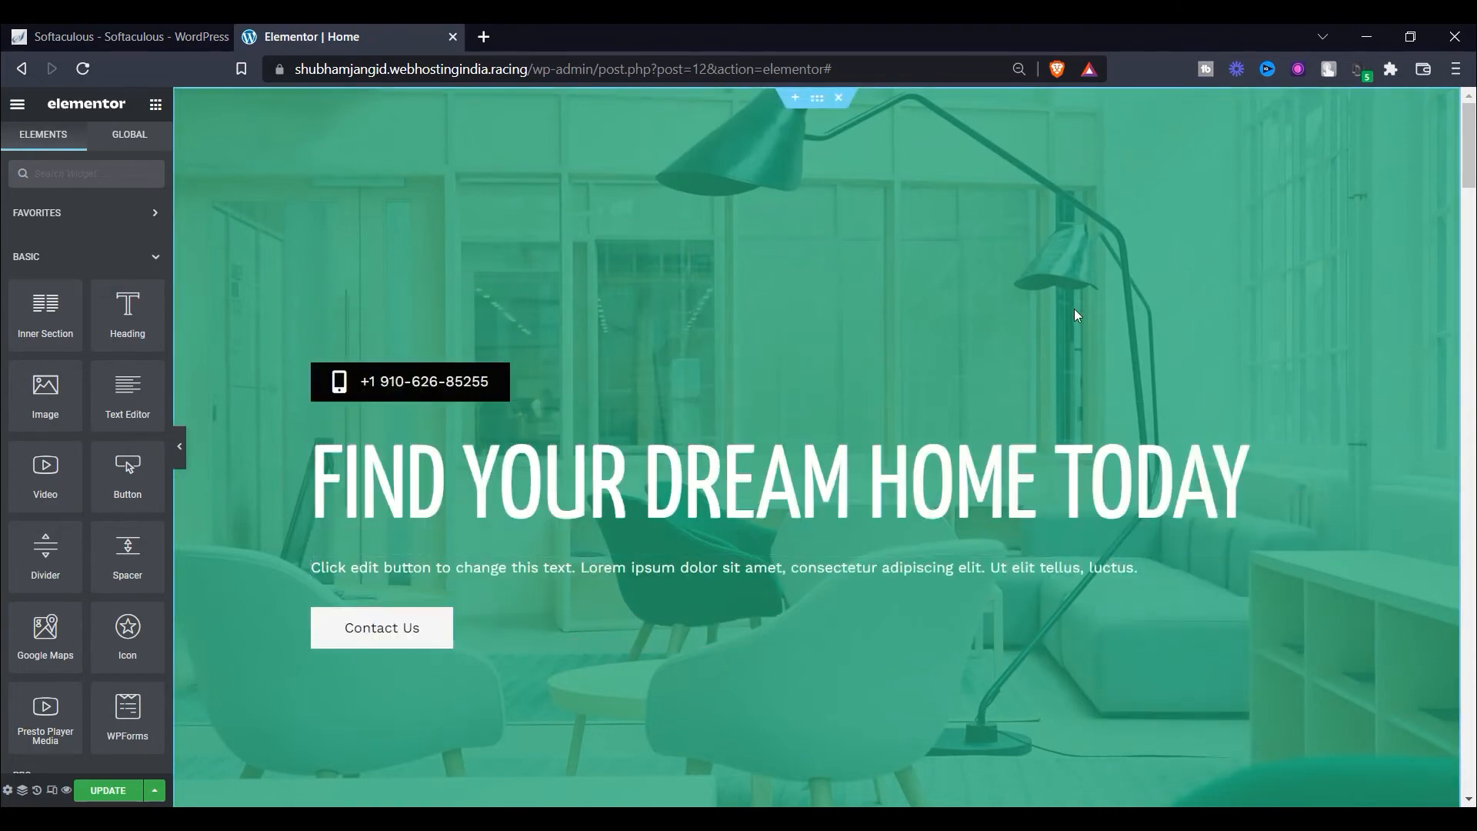
scroll(893, 474, down, 4)
scroll(409, 415, down, 4)
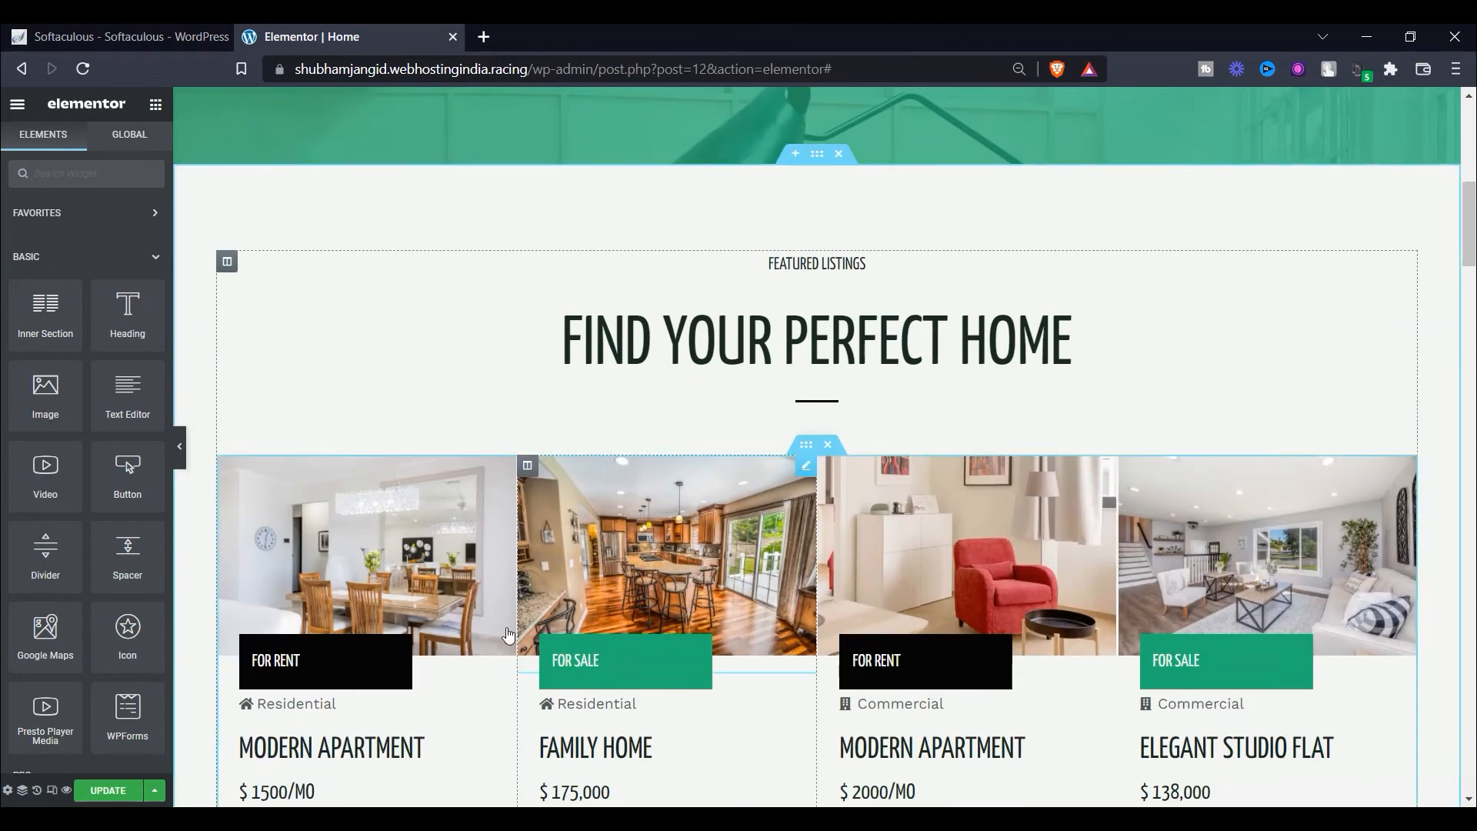
scroll(818, 722, up, 6)
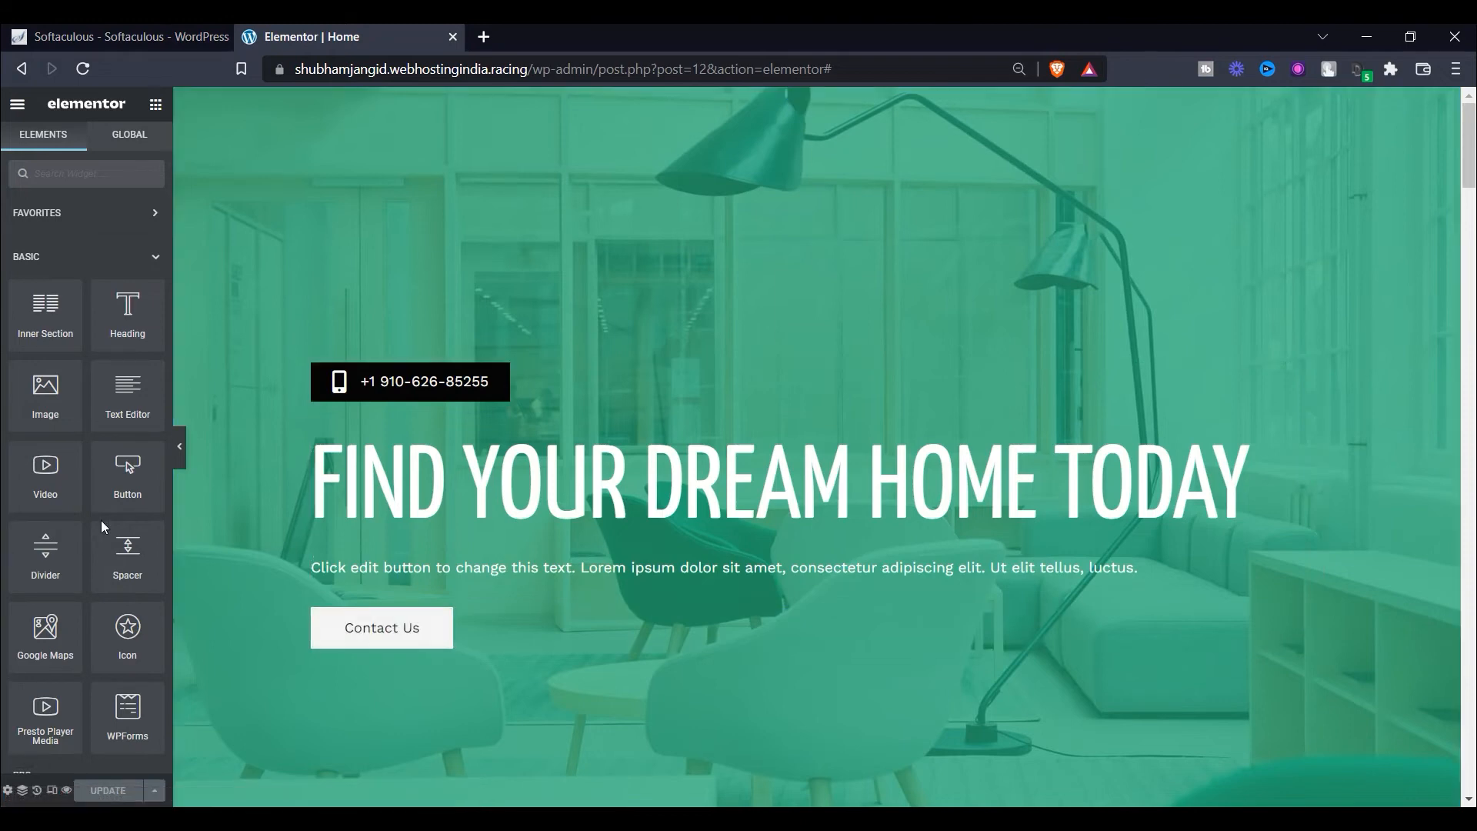
Step: Leave the Elementor editor for the live home page and review its hero section with the Message Us box
scroll(103, 527, down, 3)
scroll(126, 461, up, 3)
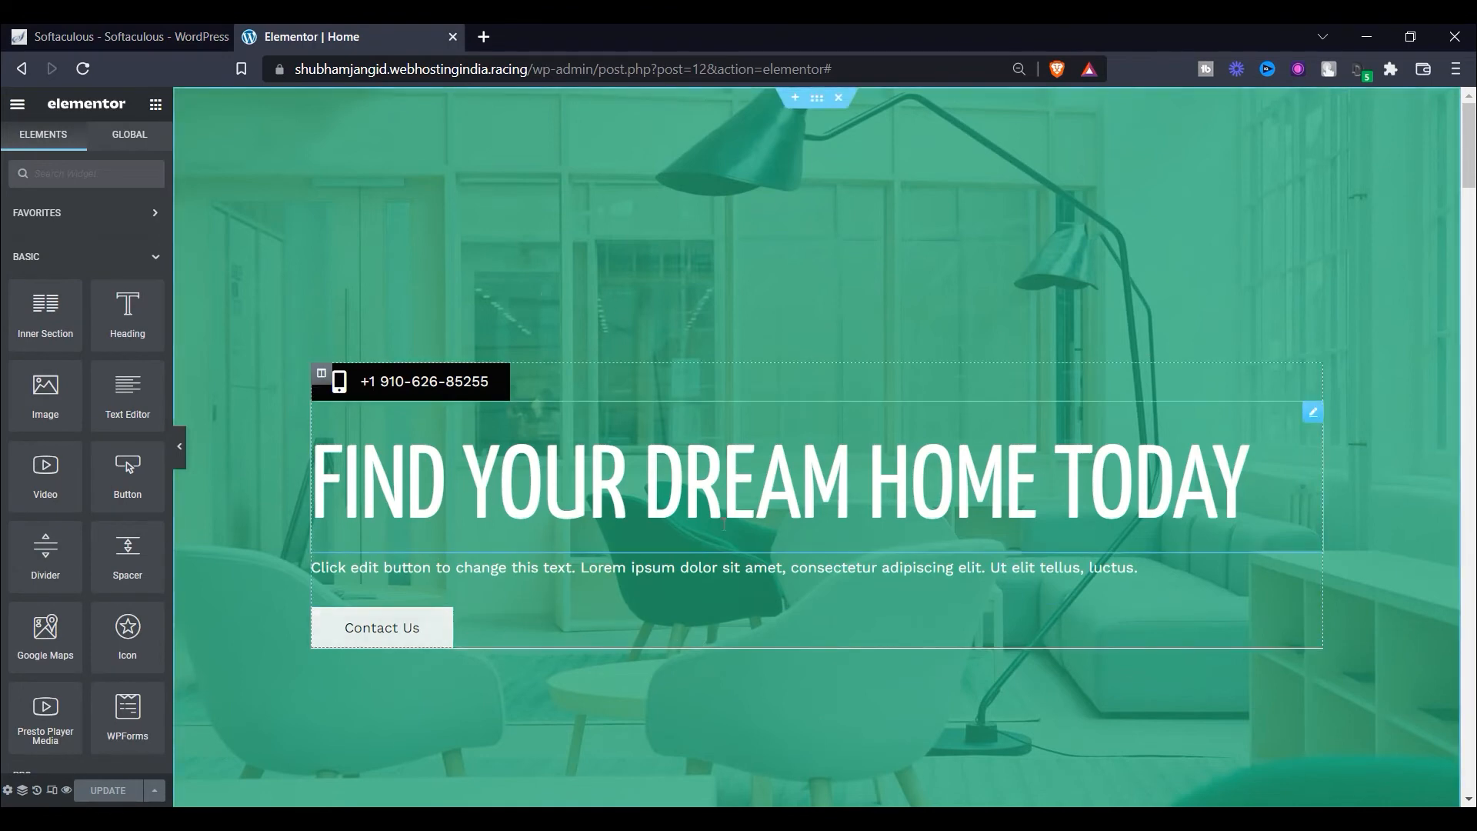
click(20, 68)
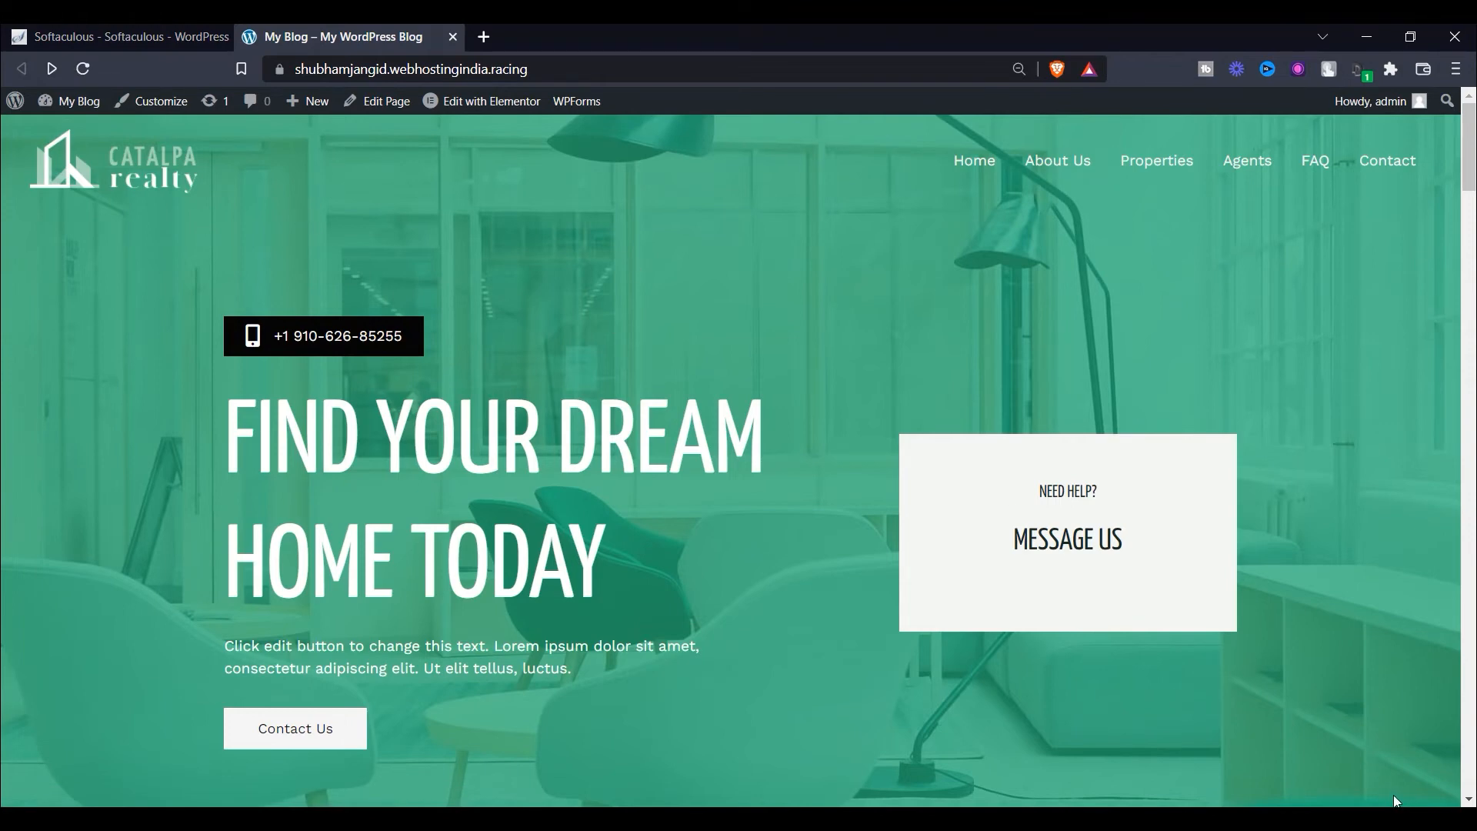
drag(923, 492, 1117, 555)
scroll(648, 568, down, 7)
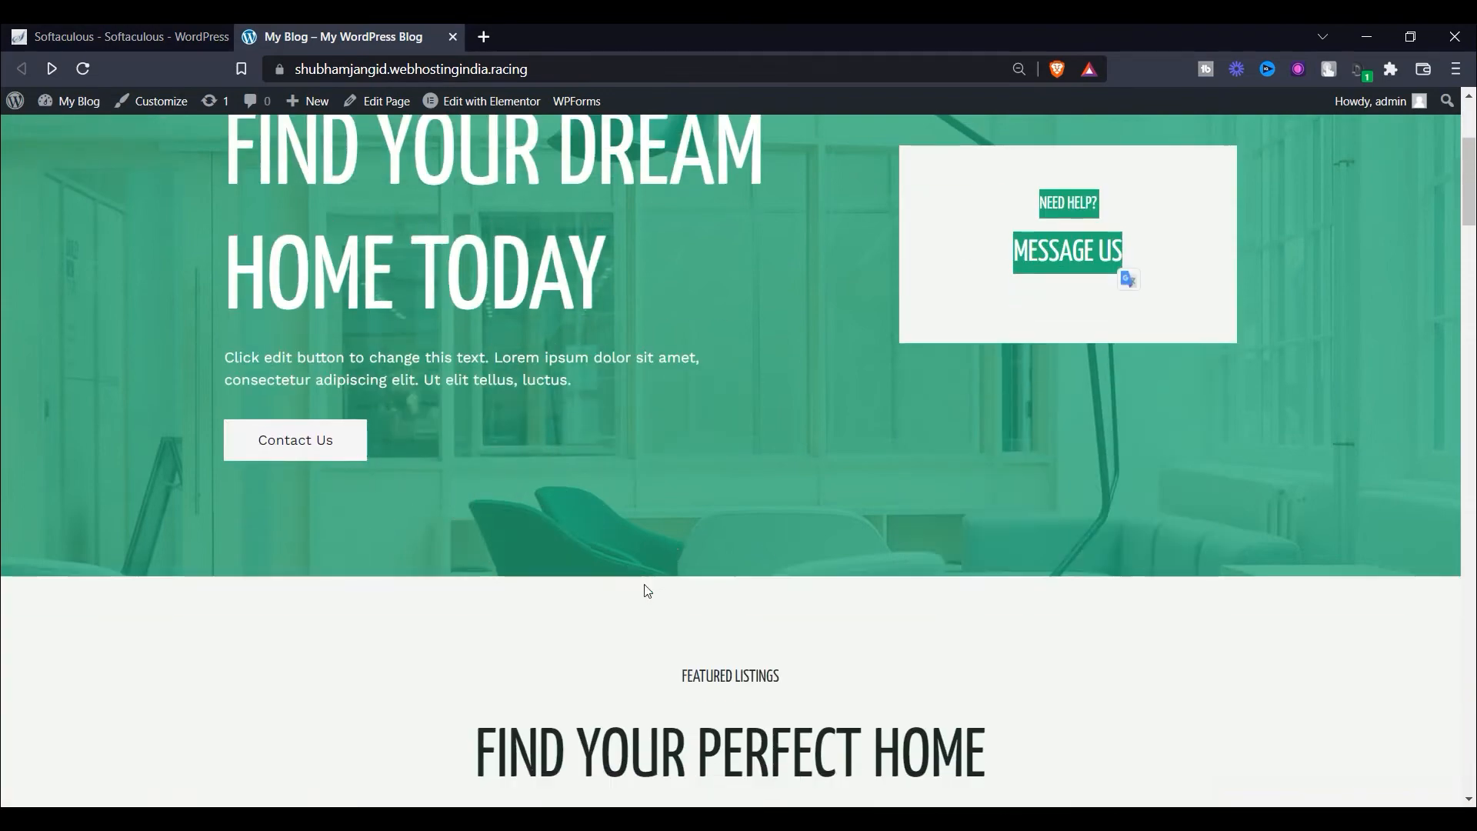
click(776, 463)
scroll(641, 445, down, 9)
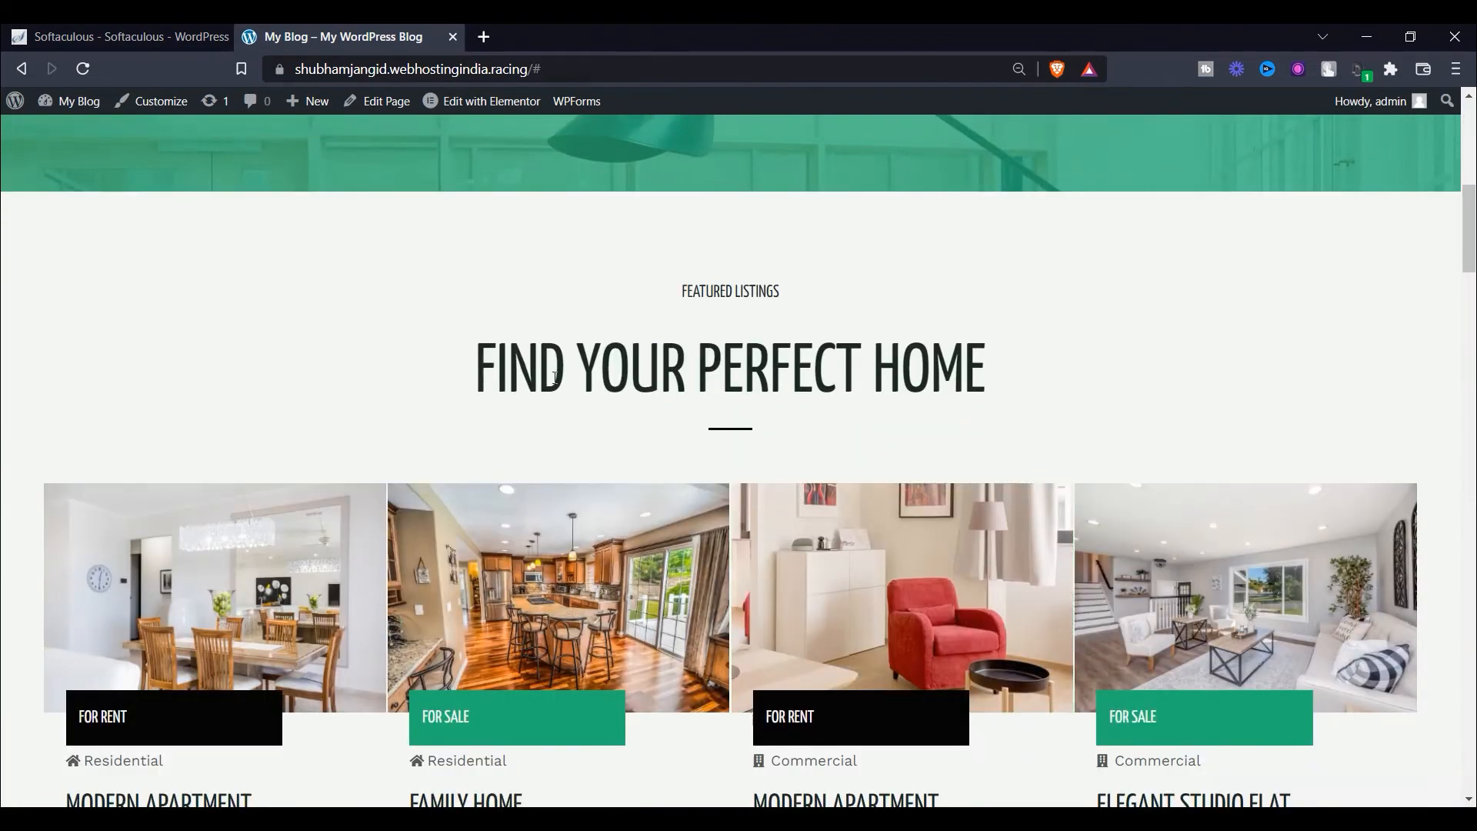
Step: Review the Find Your Perfect Home listings, the About Us section and the property cards on the live home page
drag(471, 367, 1046, 382)
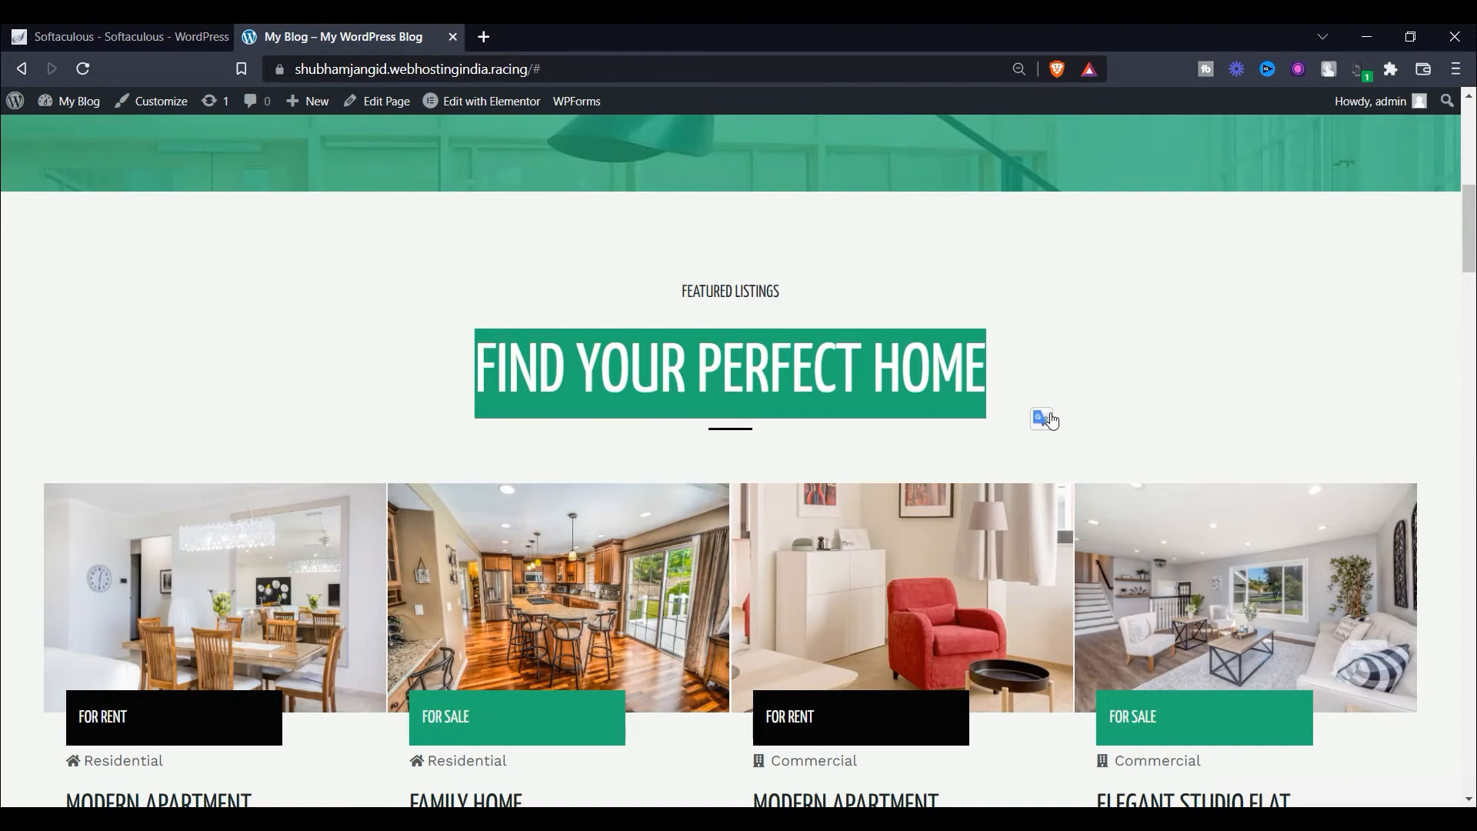
scroll(1015, 420, down, 6)
scroll(643, 555, up, 3)
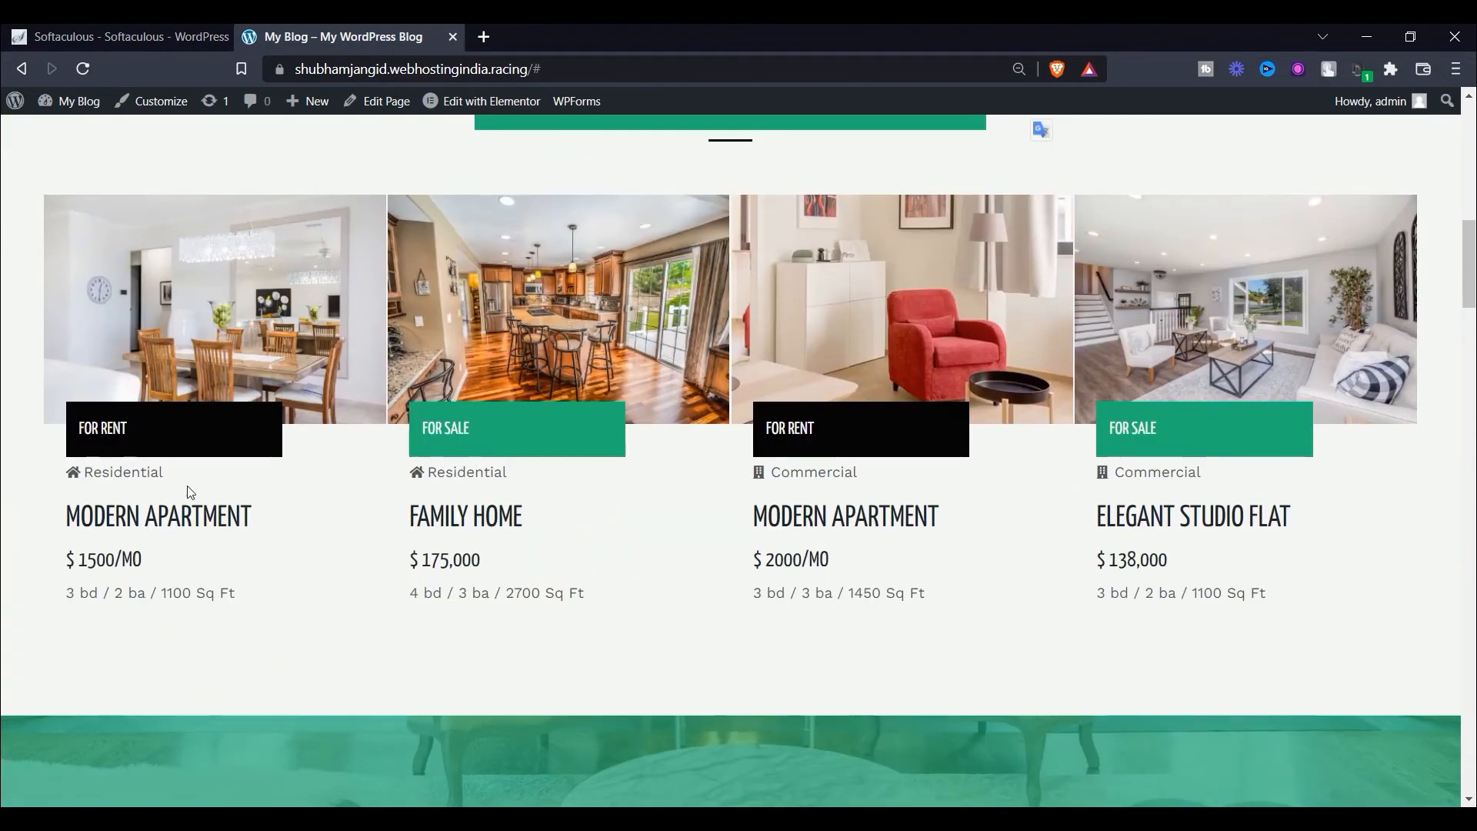
scroll(769, 423, down, 1)
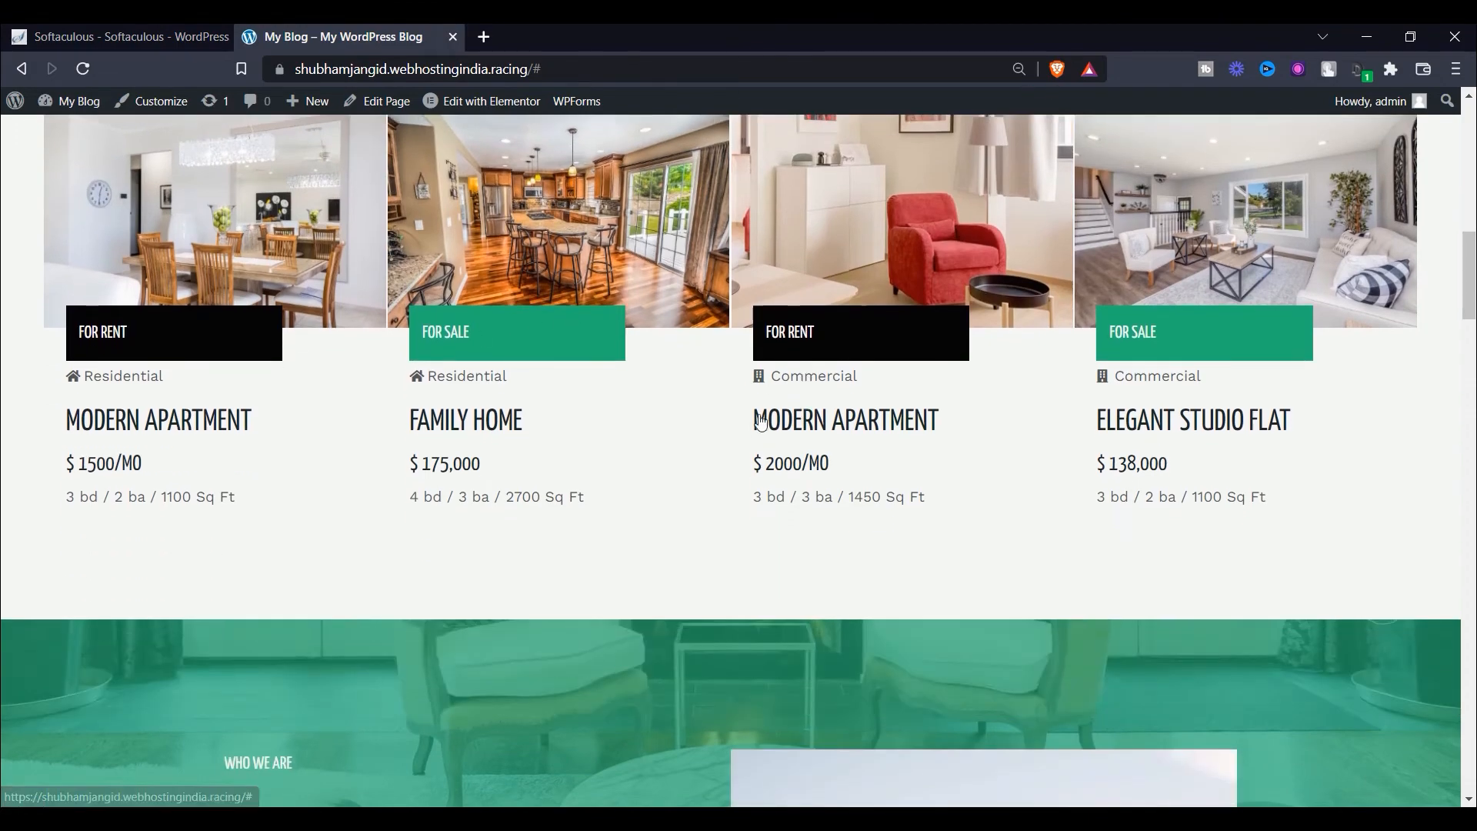
scroll(299, 355, up, 2)
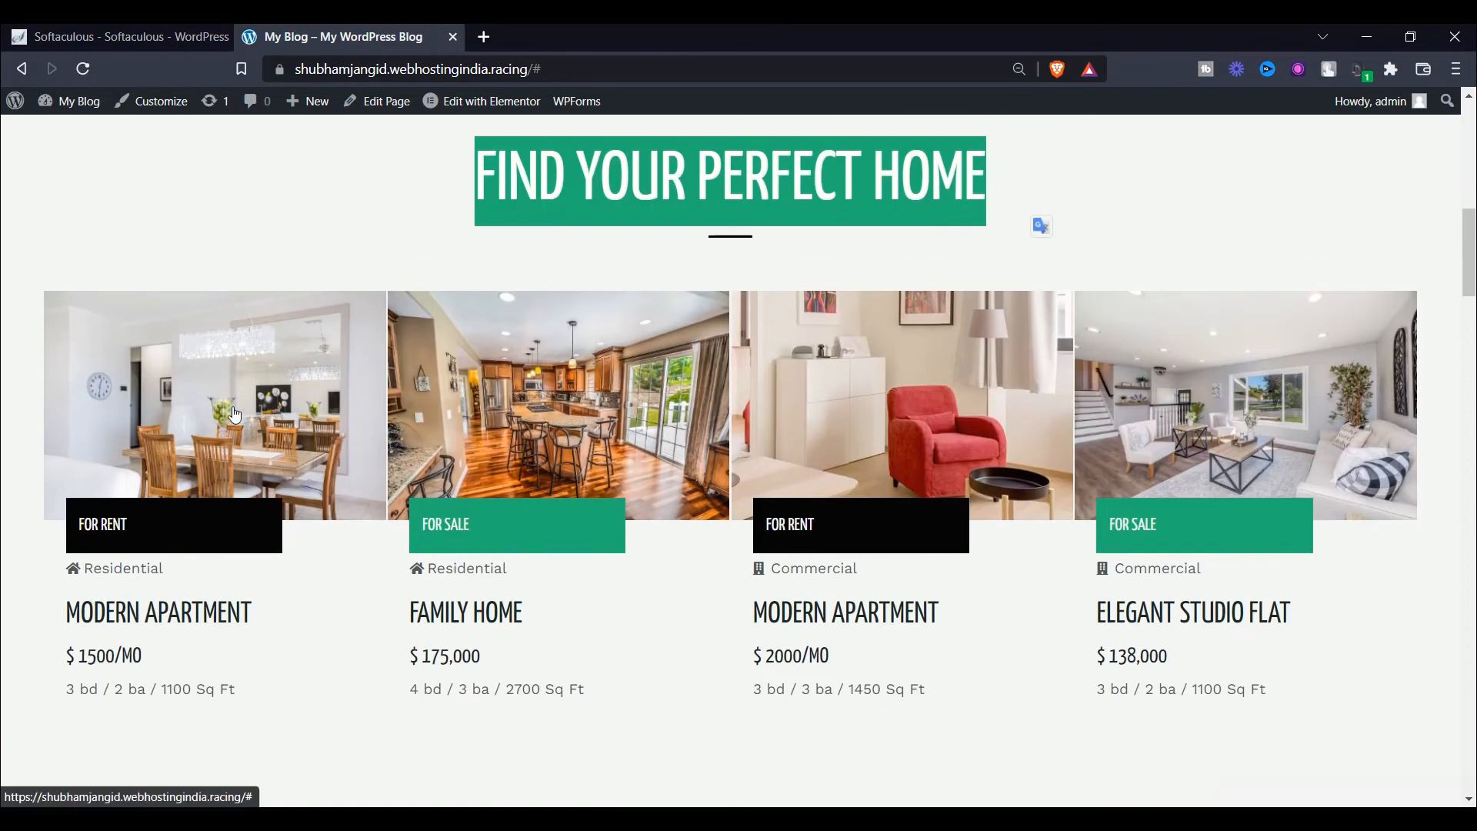
scroll(726, 408, down, 8)
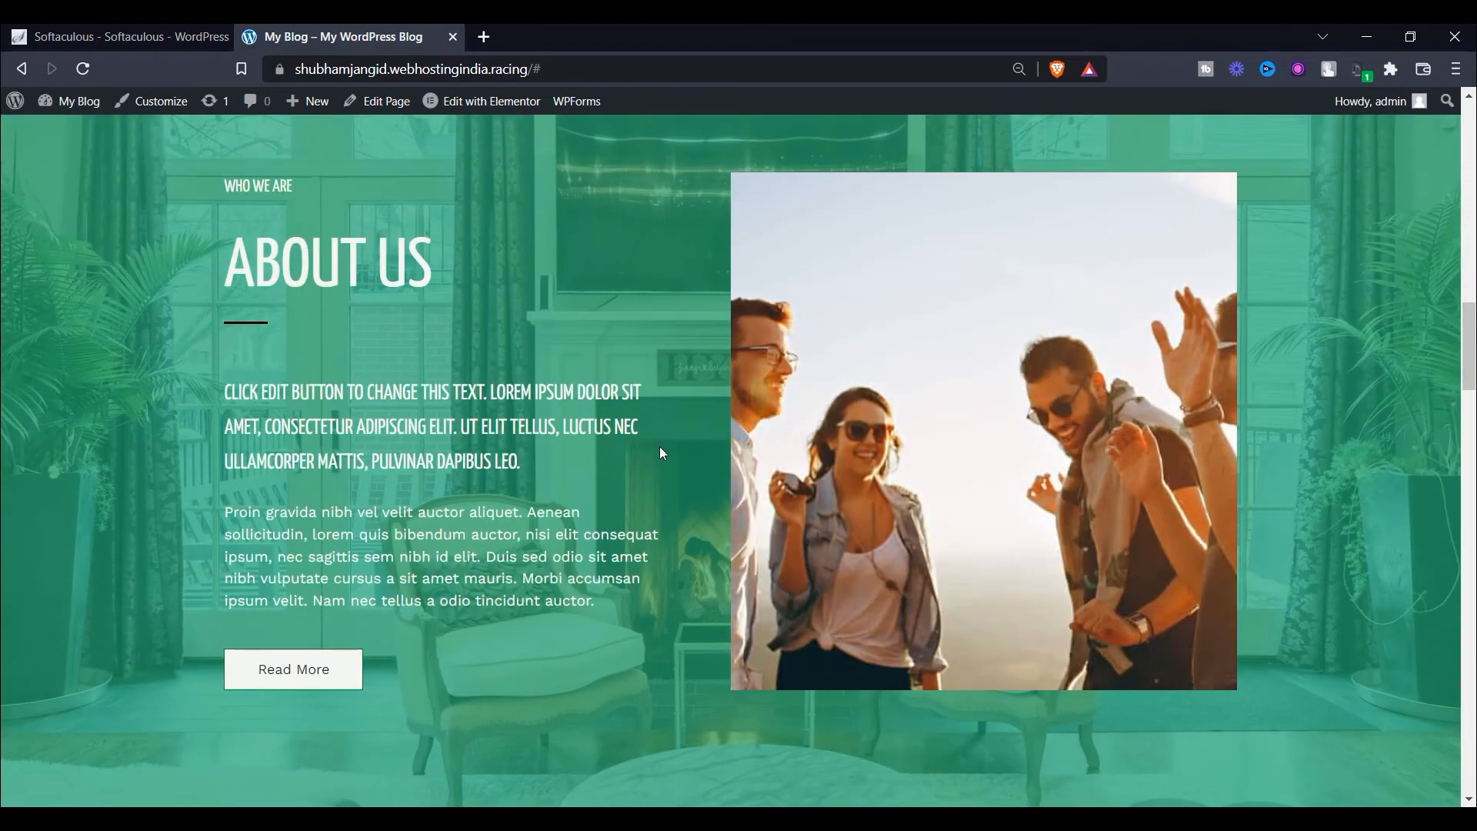
scroll(1033, 404, down, 14)
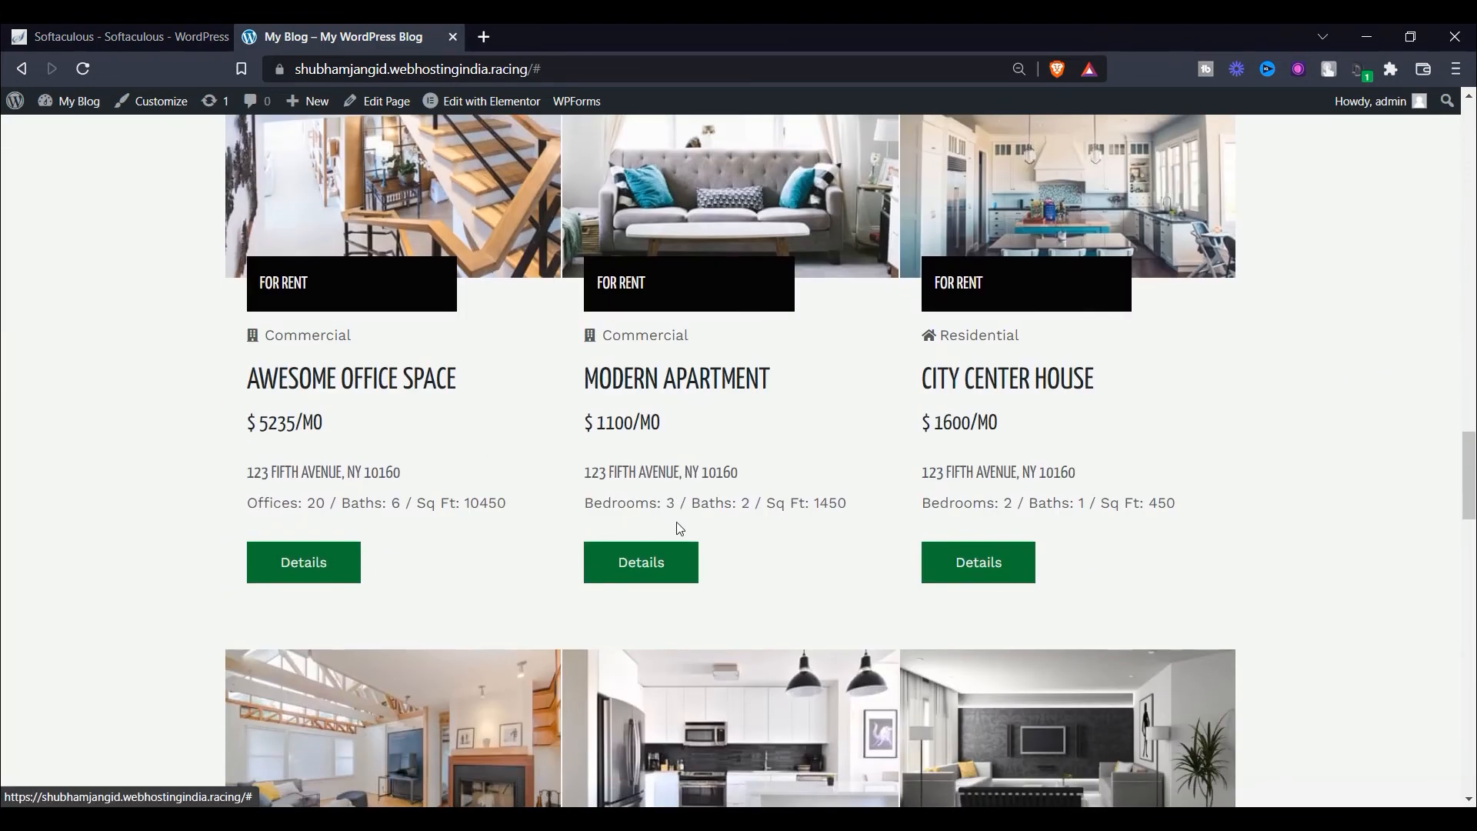
scroll(579, 528, up, 5)
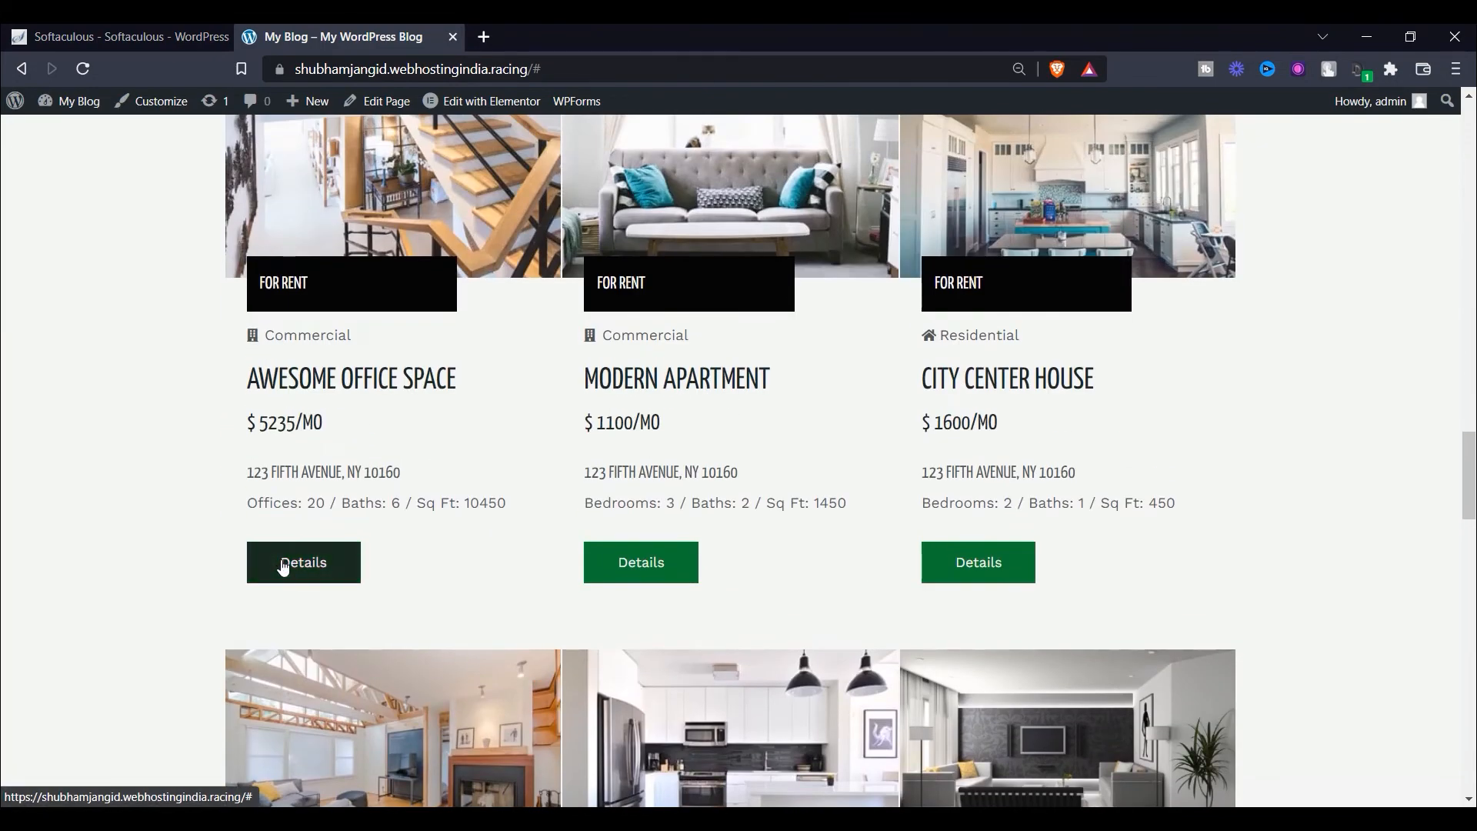
Step: Try the Awesome Office Space details link, open the Agents page and look through the agent profiles
click(283, 561)
click(1252, 171)
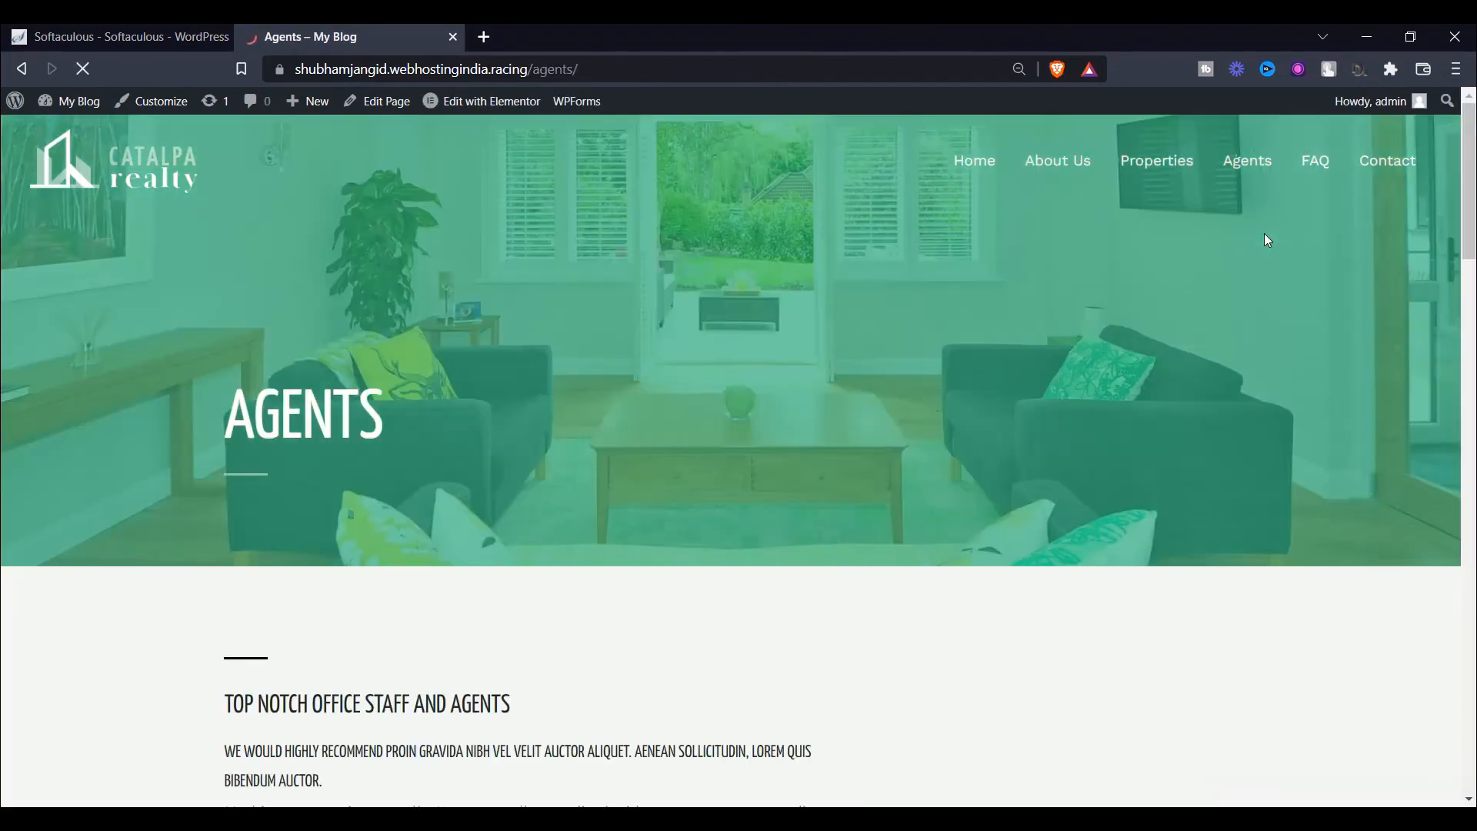
scroll(1267, 241, down, 8)
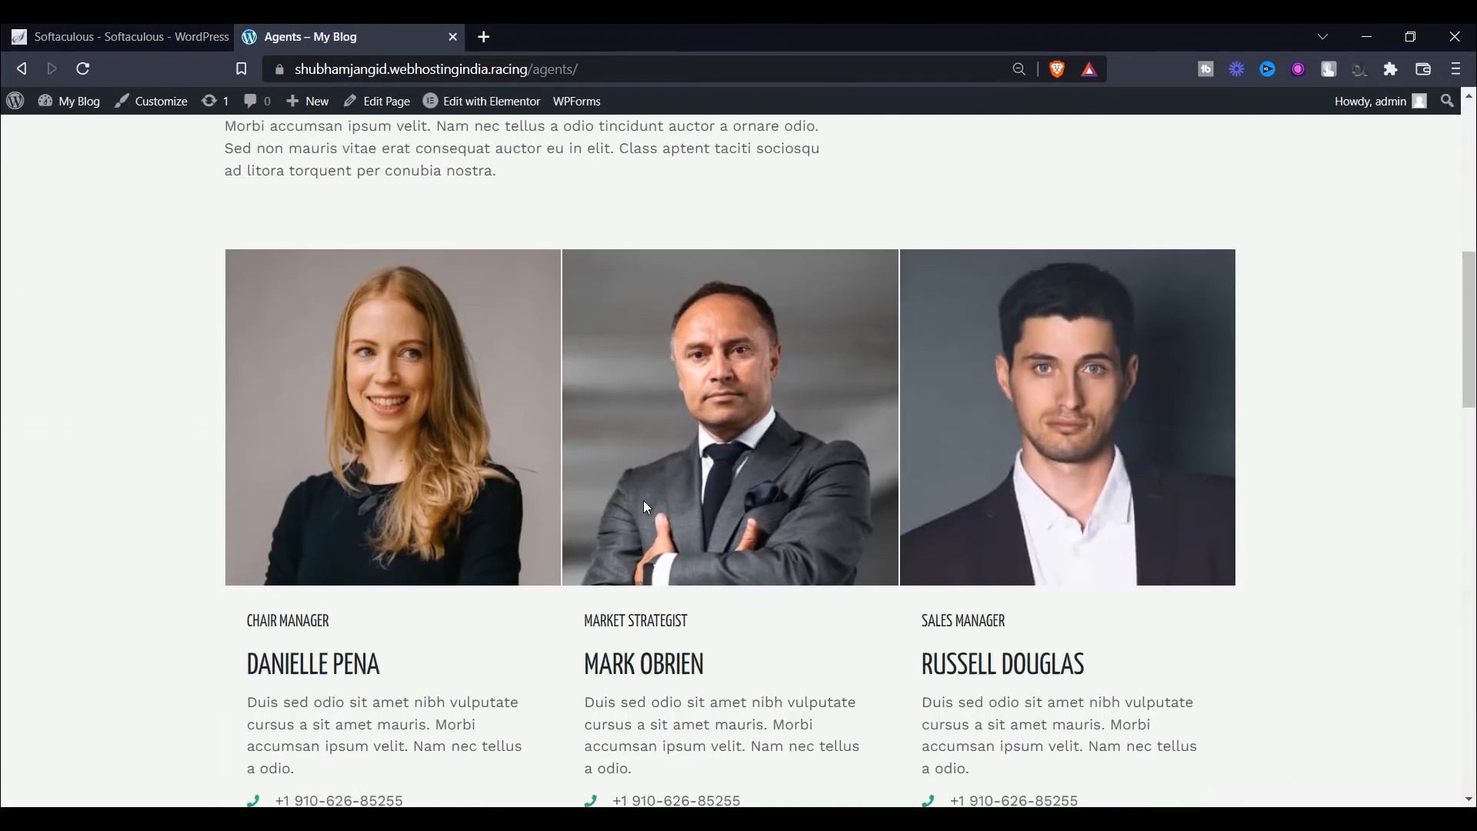
scroll(647, 507, down, 5)
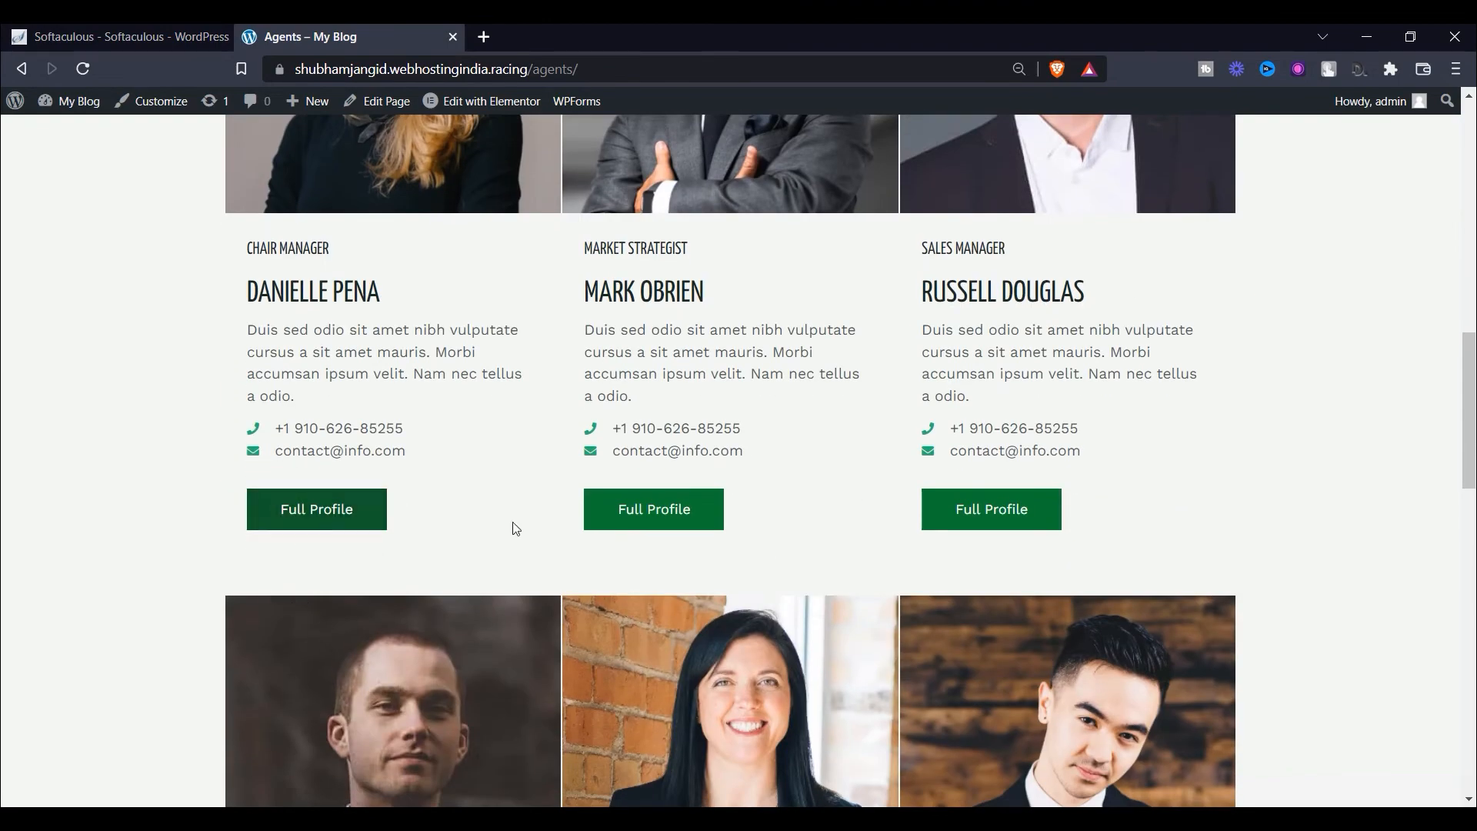
scroll(516, 530, down, 10)
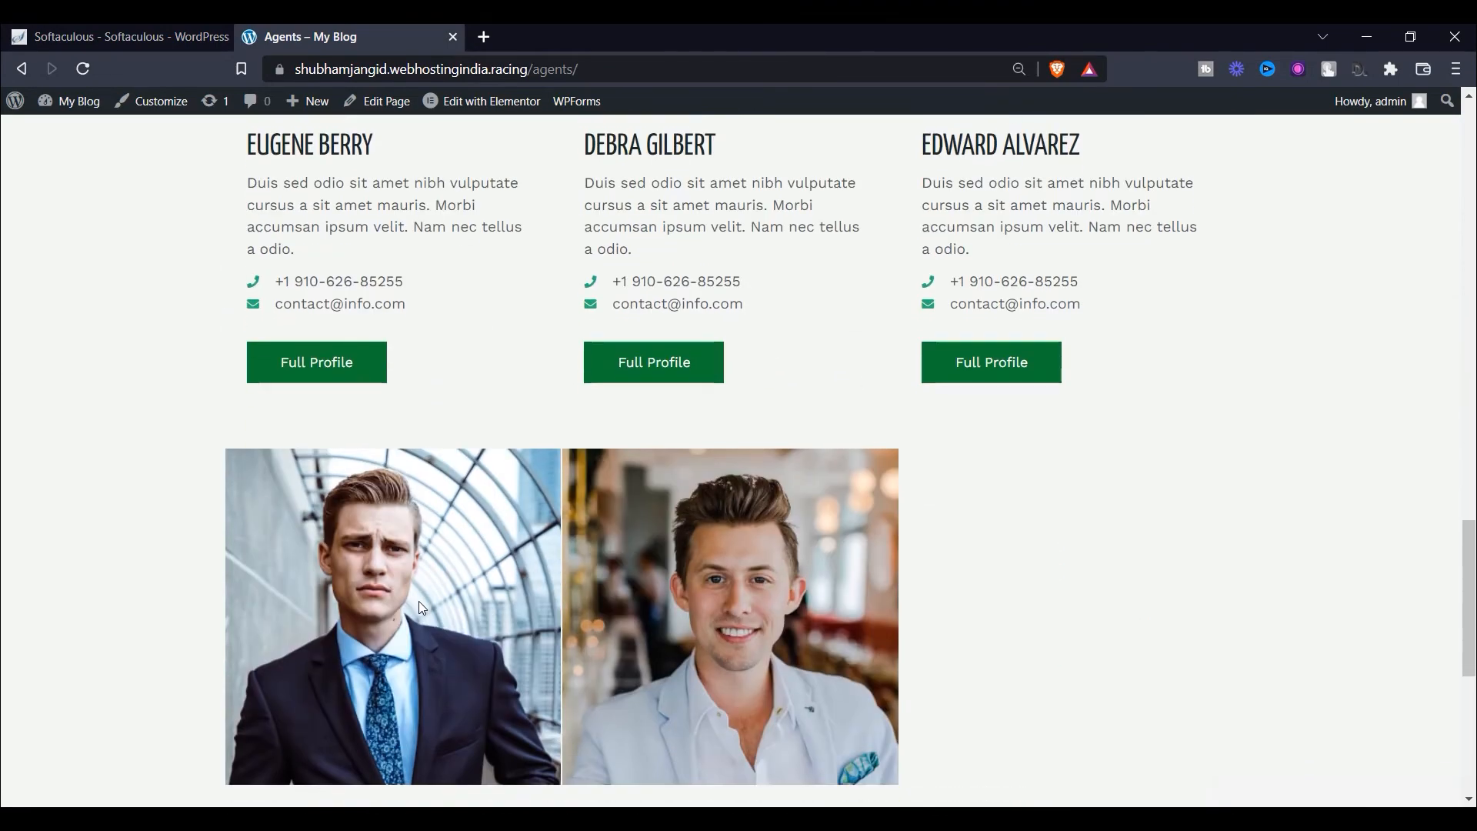
drag(1467, 554, 1467, 137)
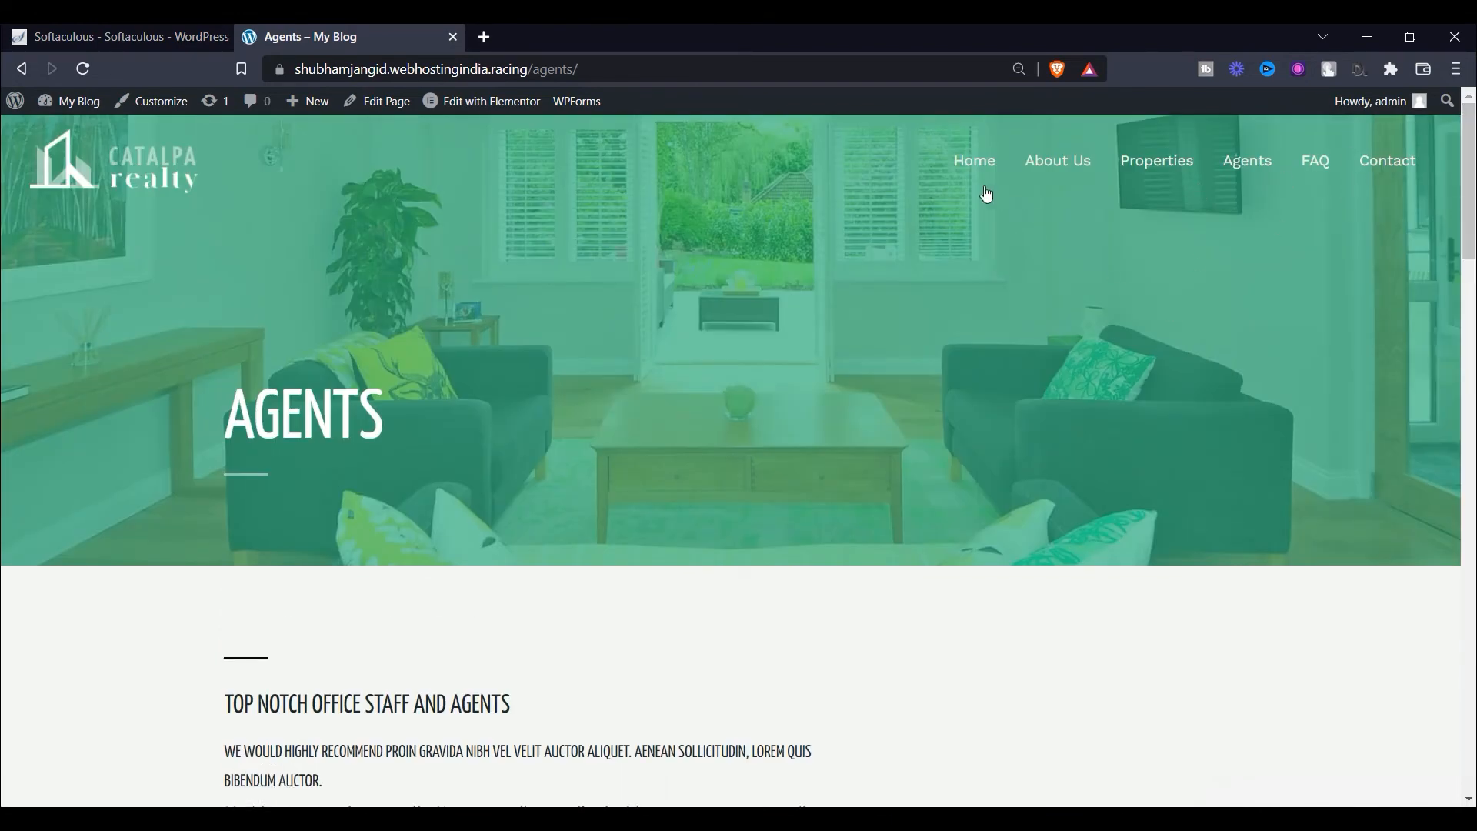
Step: Check the Home and About Us pages of the live site and open the Properties page
click(973, 177)
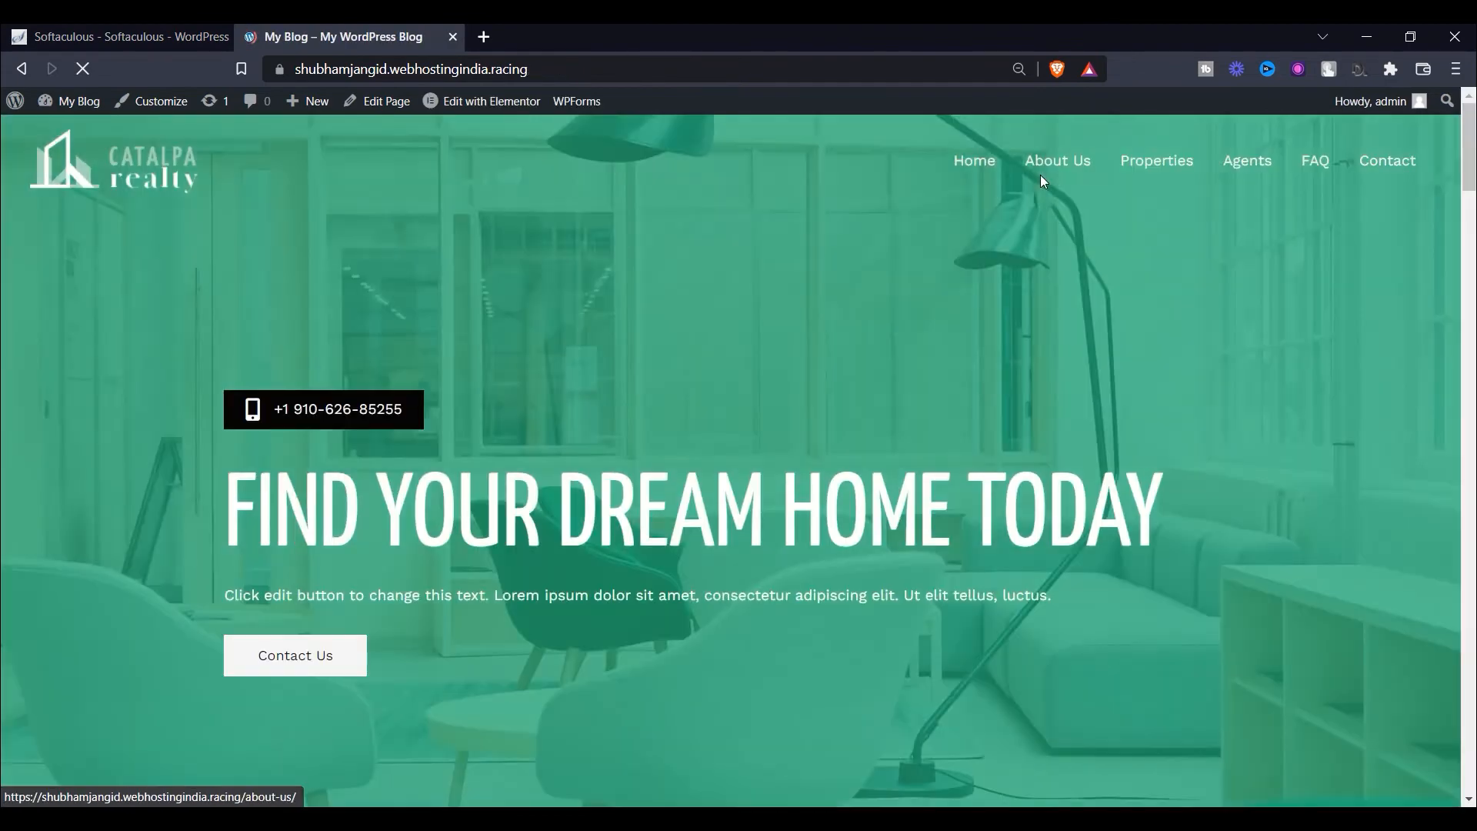
click(1050, 196)
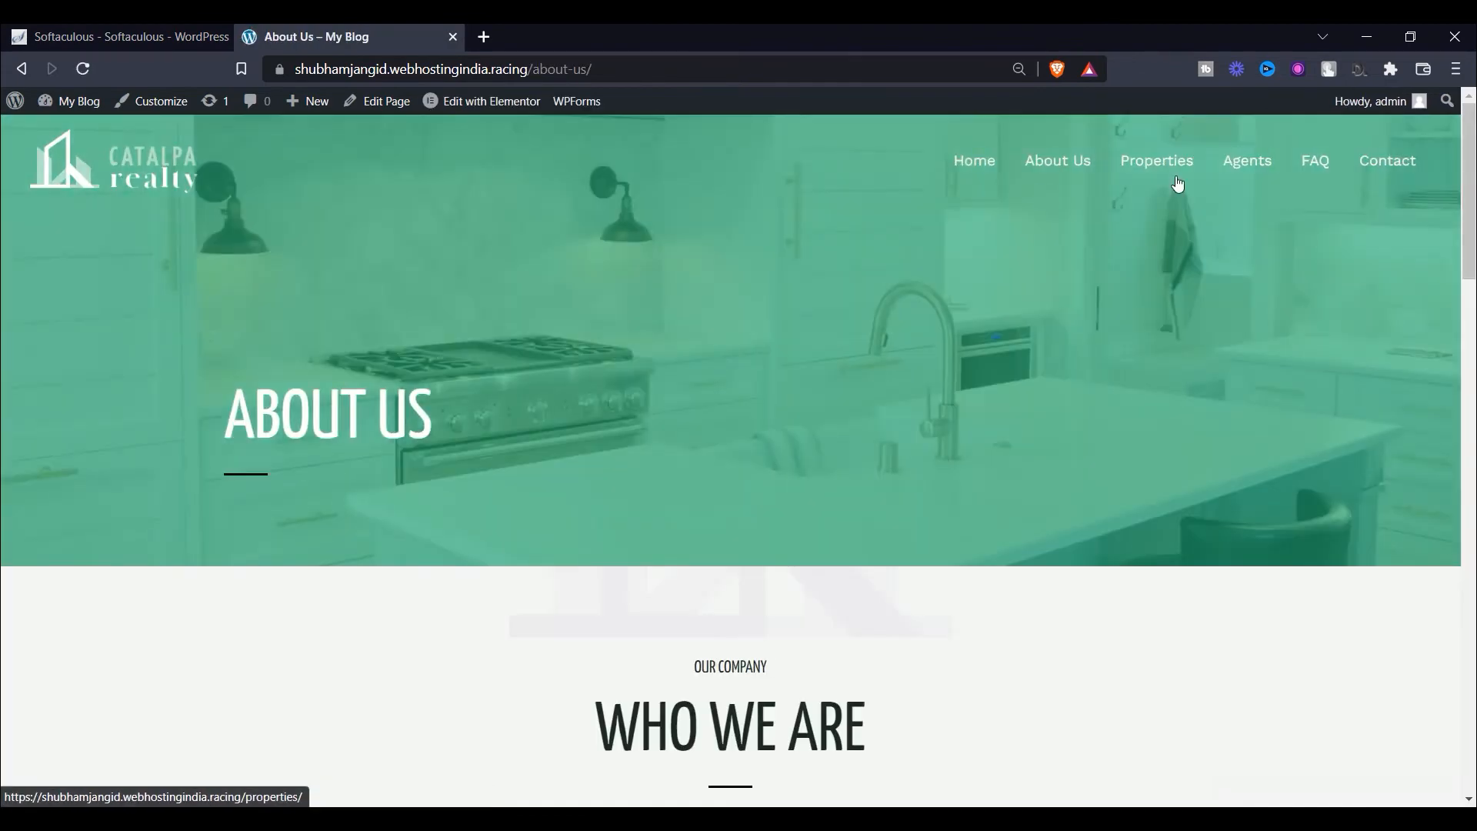
click(1178, 184)
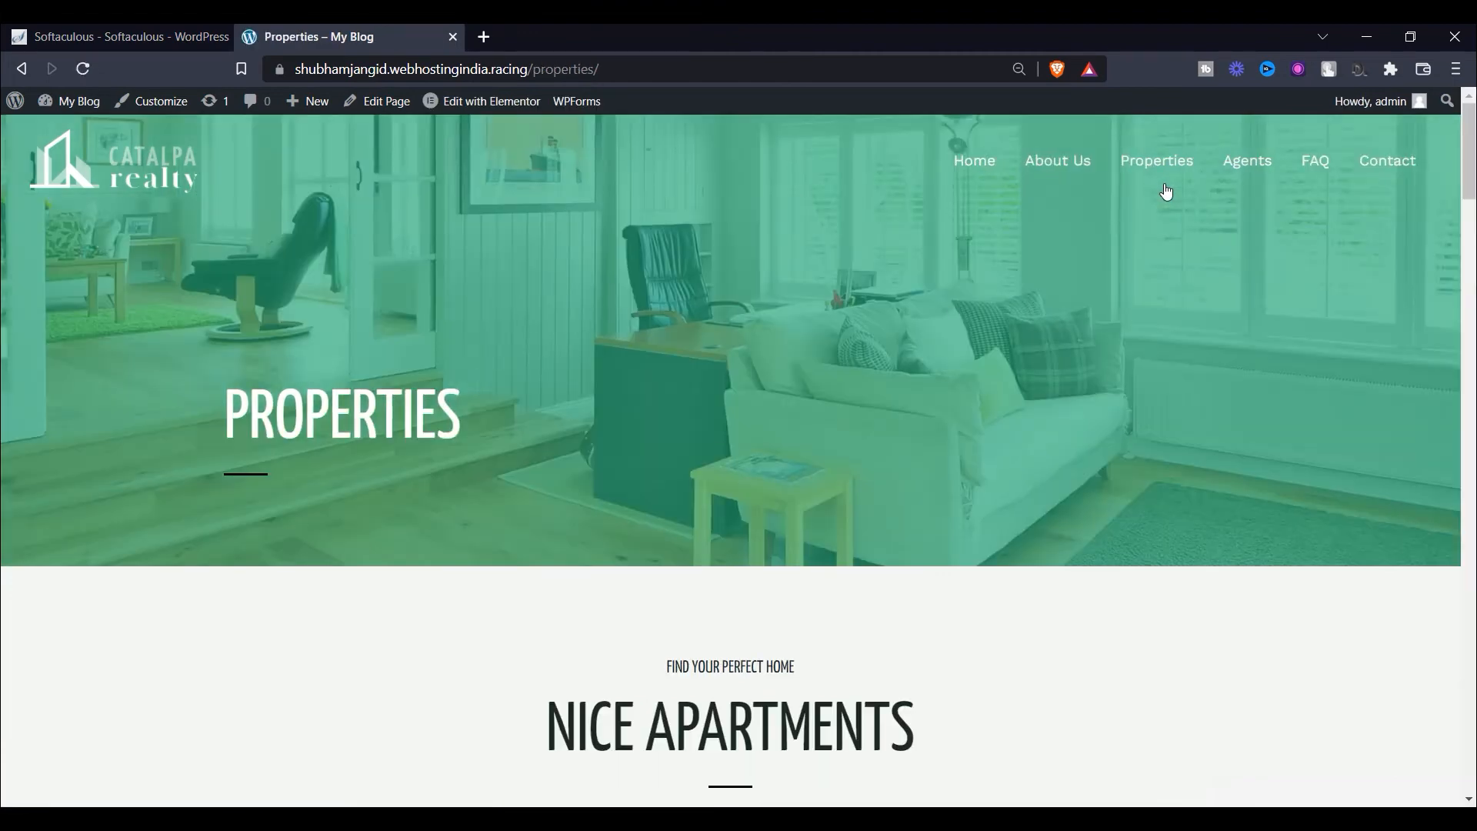
Step: Examine the prices of the Awesome, Modern and City Center apartments under Nice Apartments on the Properties page
scroll(786, 343, down, 6)
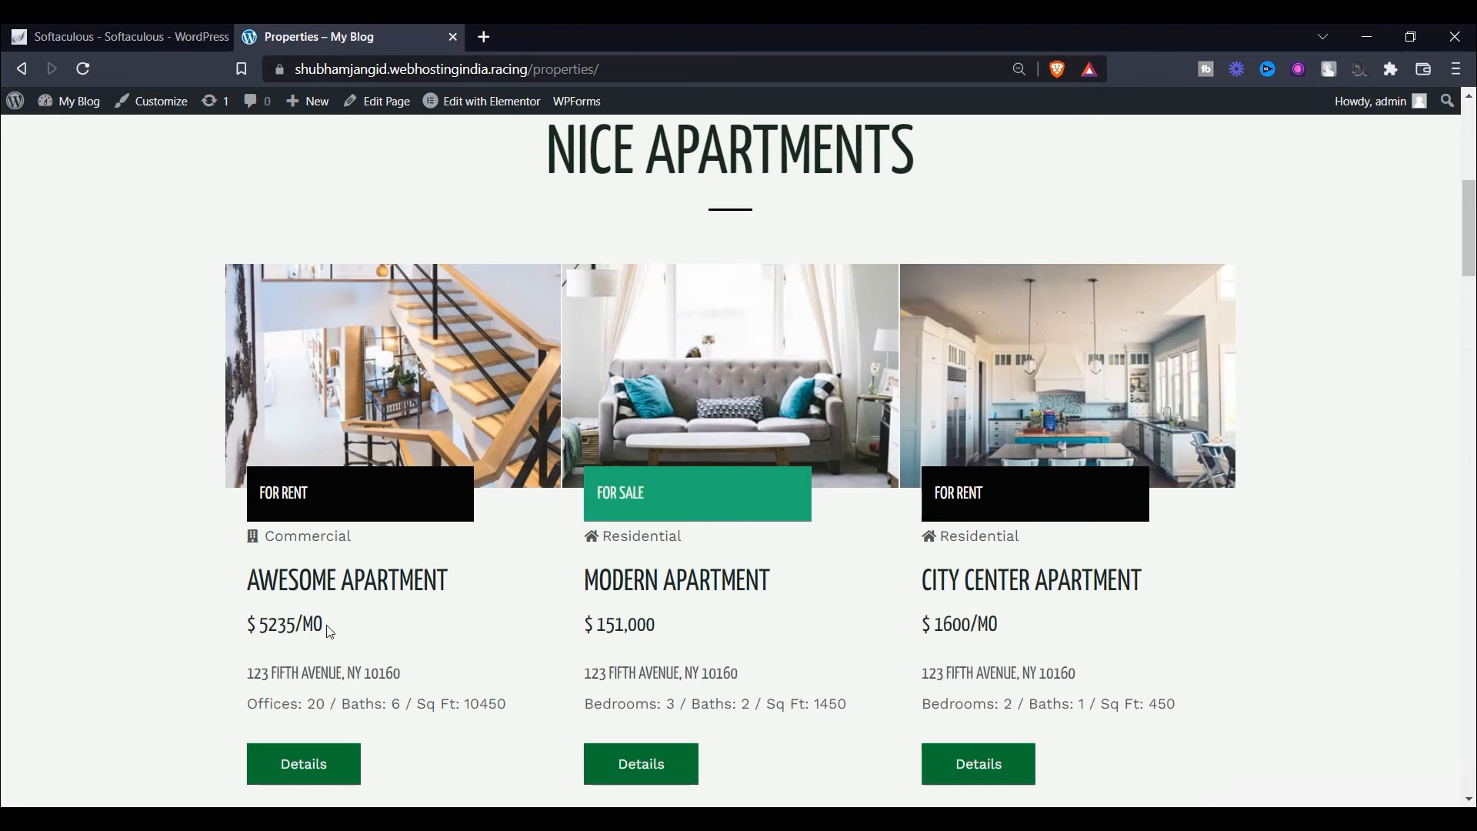
drag(327, 630, 248, 638)
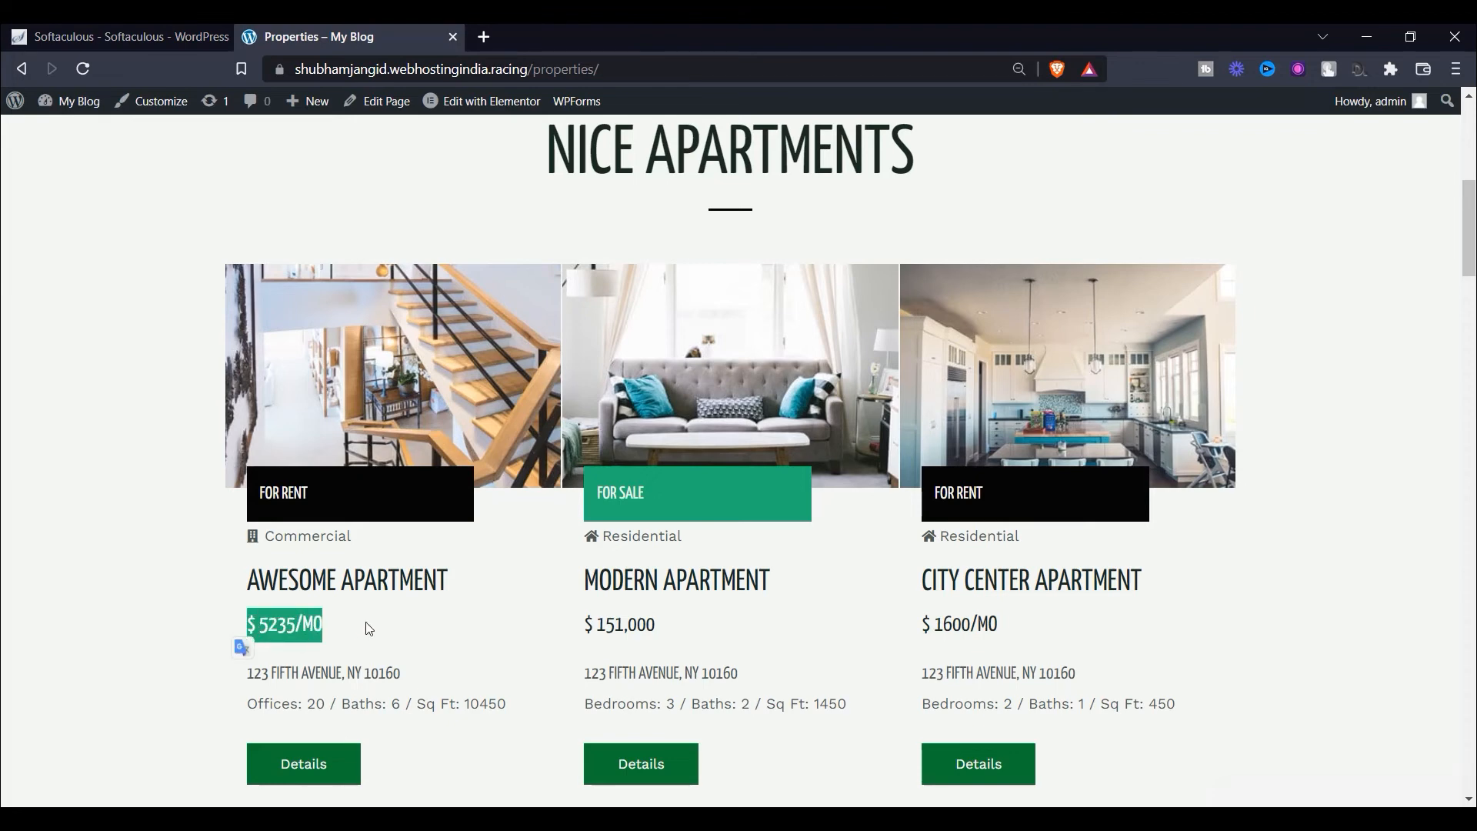
click(282, 620)
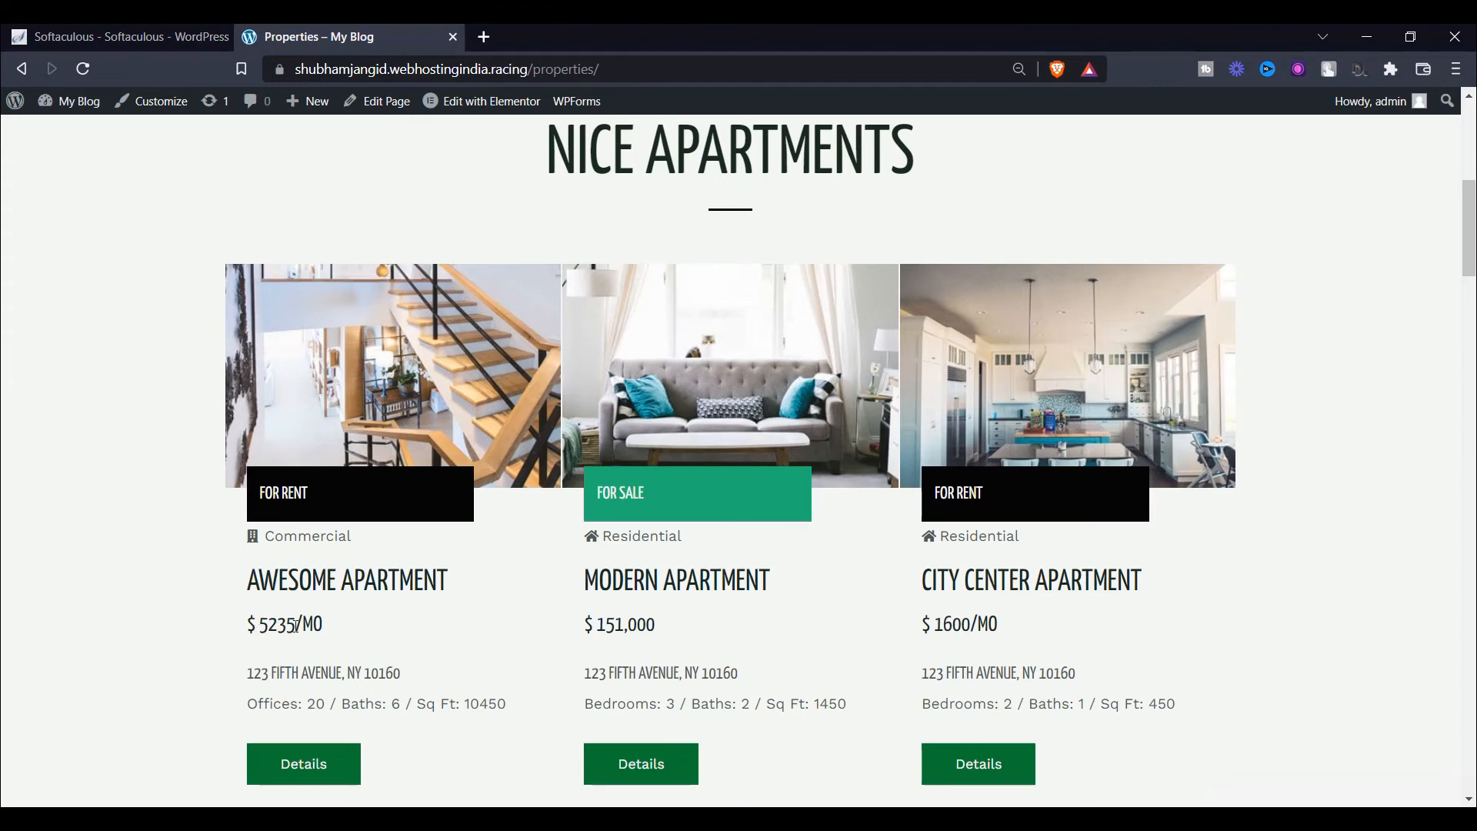
drag(352, 624, 248, 627)
click(533, 579)
scroll(789, 782, down, 1)
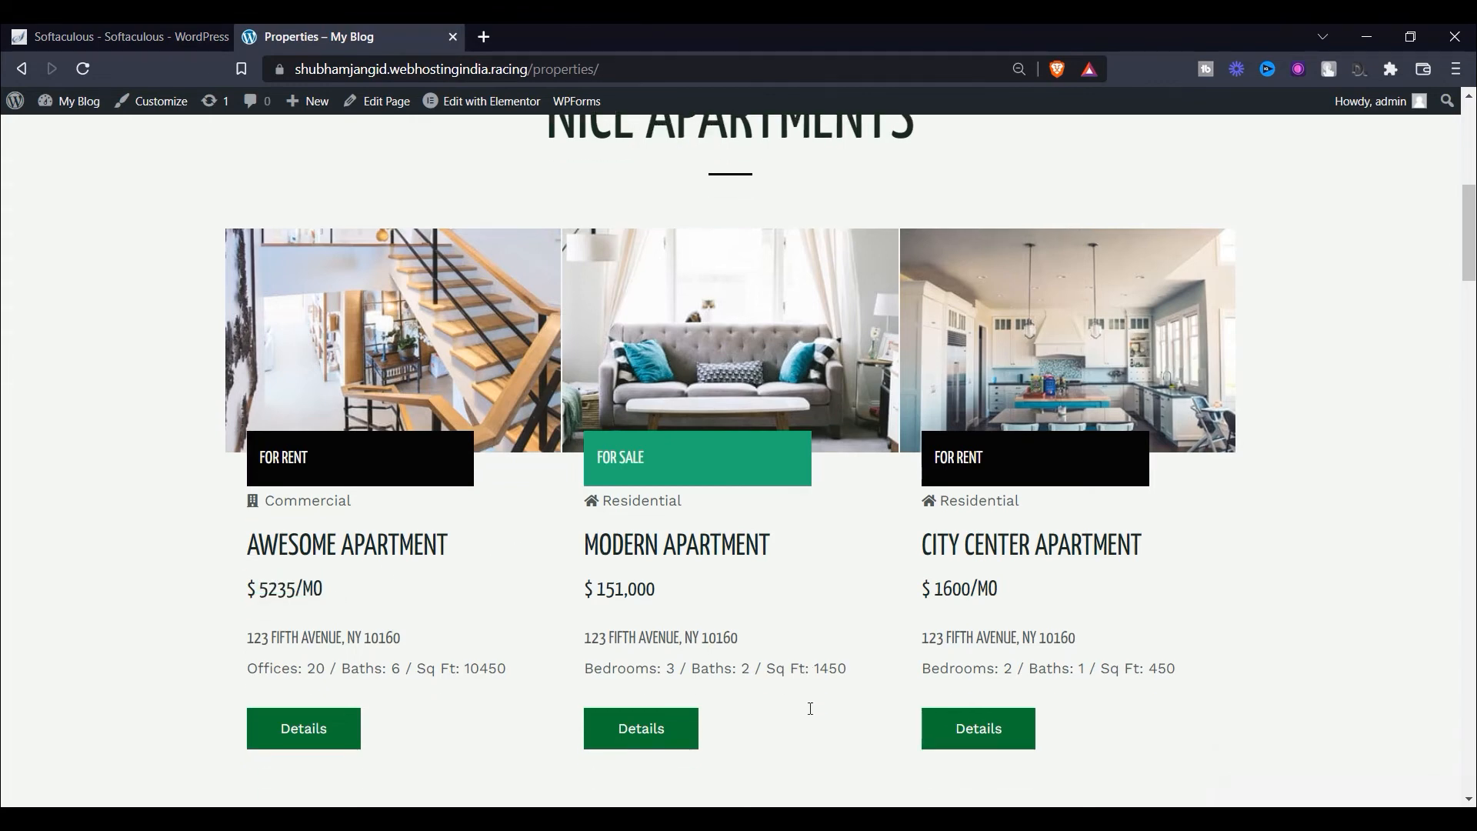
drag(579, 536, 597, 563)
click(700, 543)
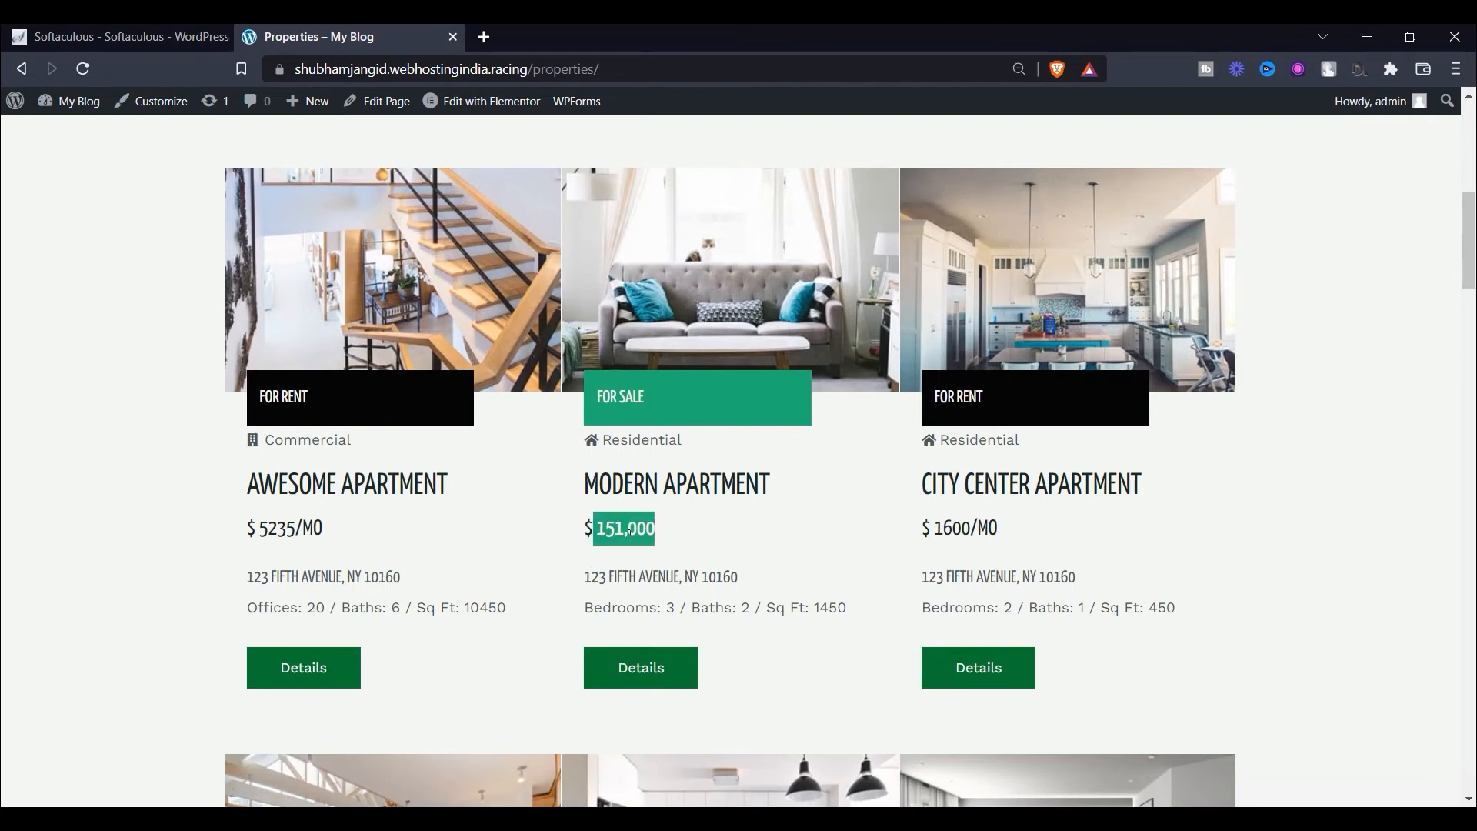
click(656, 513)
scroll(825, 548, down, 2)
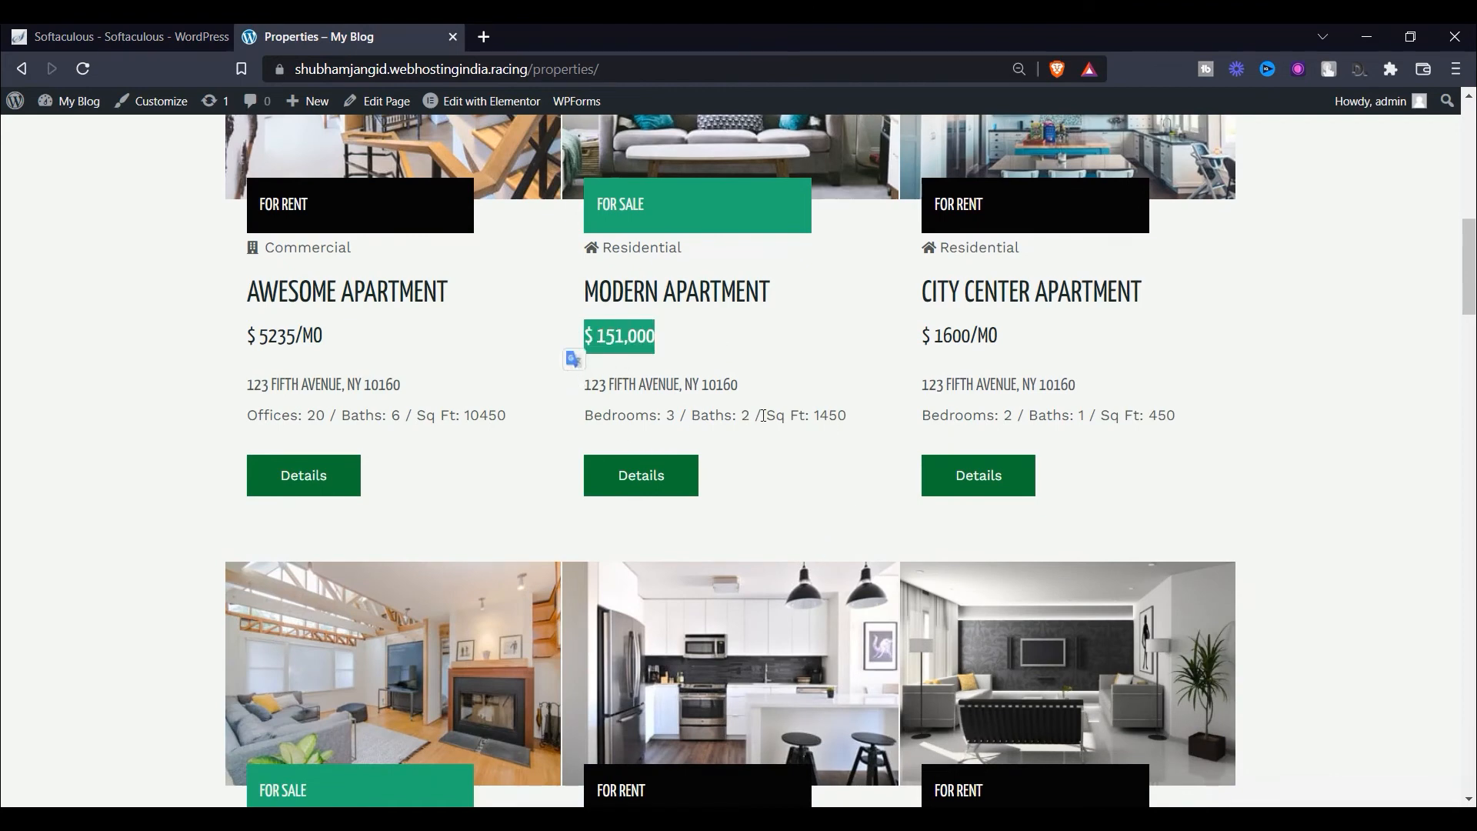
drag(932, 336, 1031, 346)
click(1013, 375)
scroll(915, 400, up, 3)
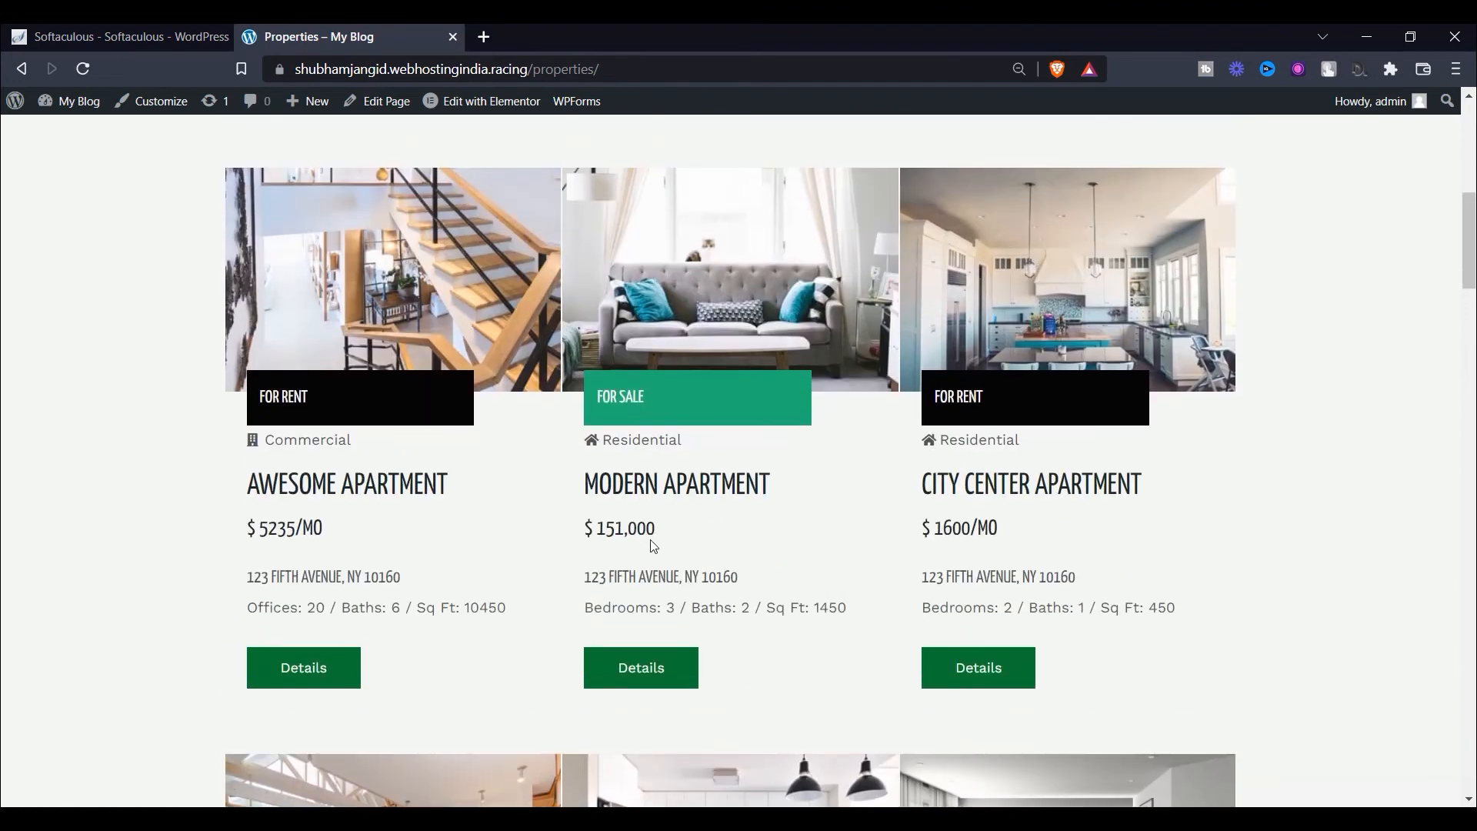
Step: Examine the second row of apartment listings, including the Gorgeous Studio Apartment's price, and return to the Properties page header
scroll(649, 546, down, 3)
scroll(738, 508, down, 4)
drag(260, 633, 380, 632)
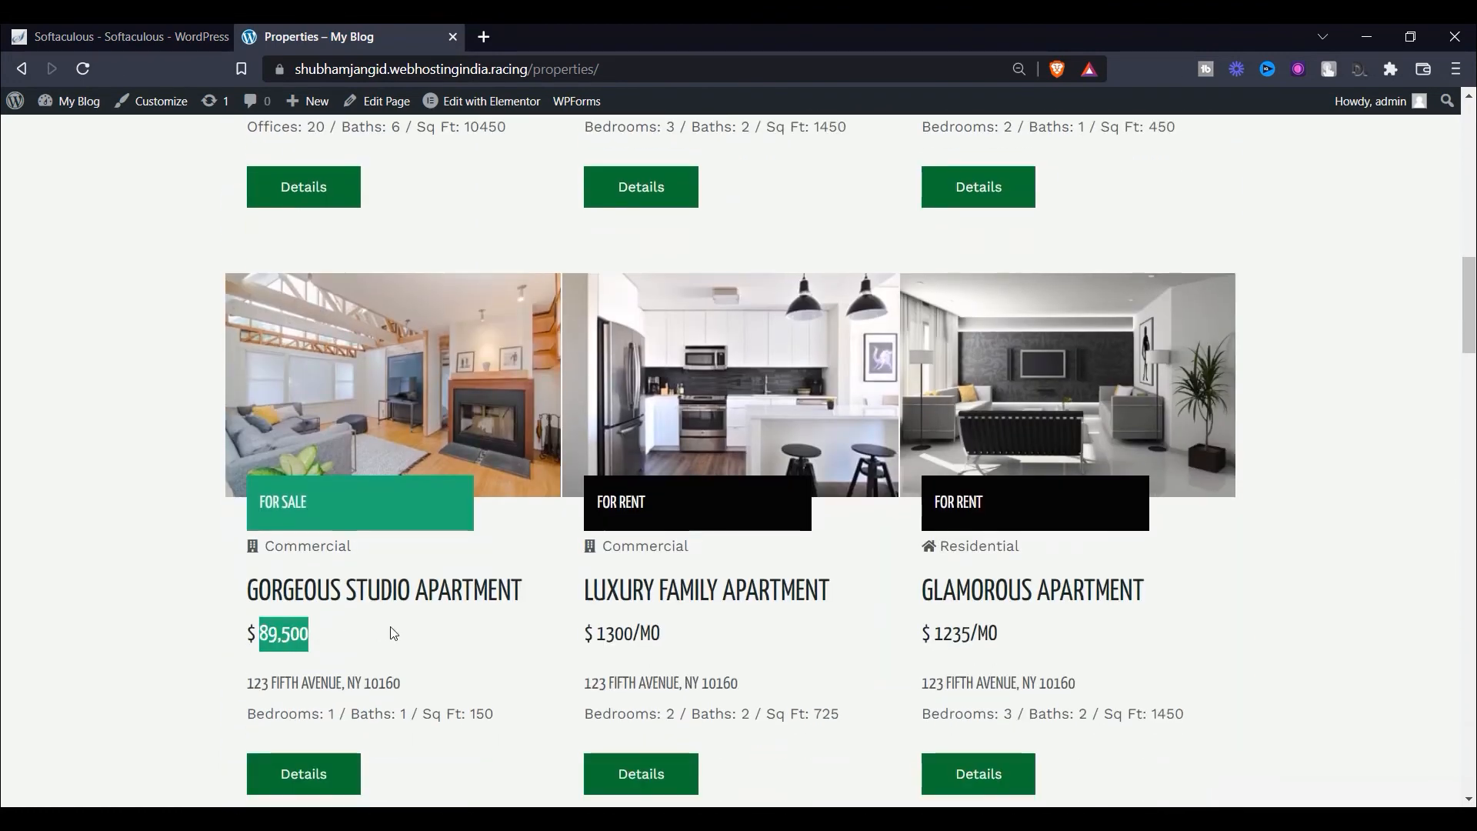
scroll(417, 641, down, 1)
click(320, 543)
mouse_move(225, 539)
mouse_down()
mouse_move(446, 575)
mouse_move(203, 548)
mouse_up()
click(445, 575)
drag(717, 561, 483, 528)
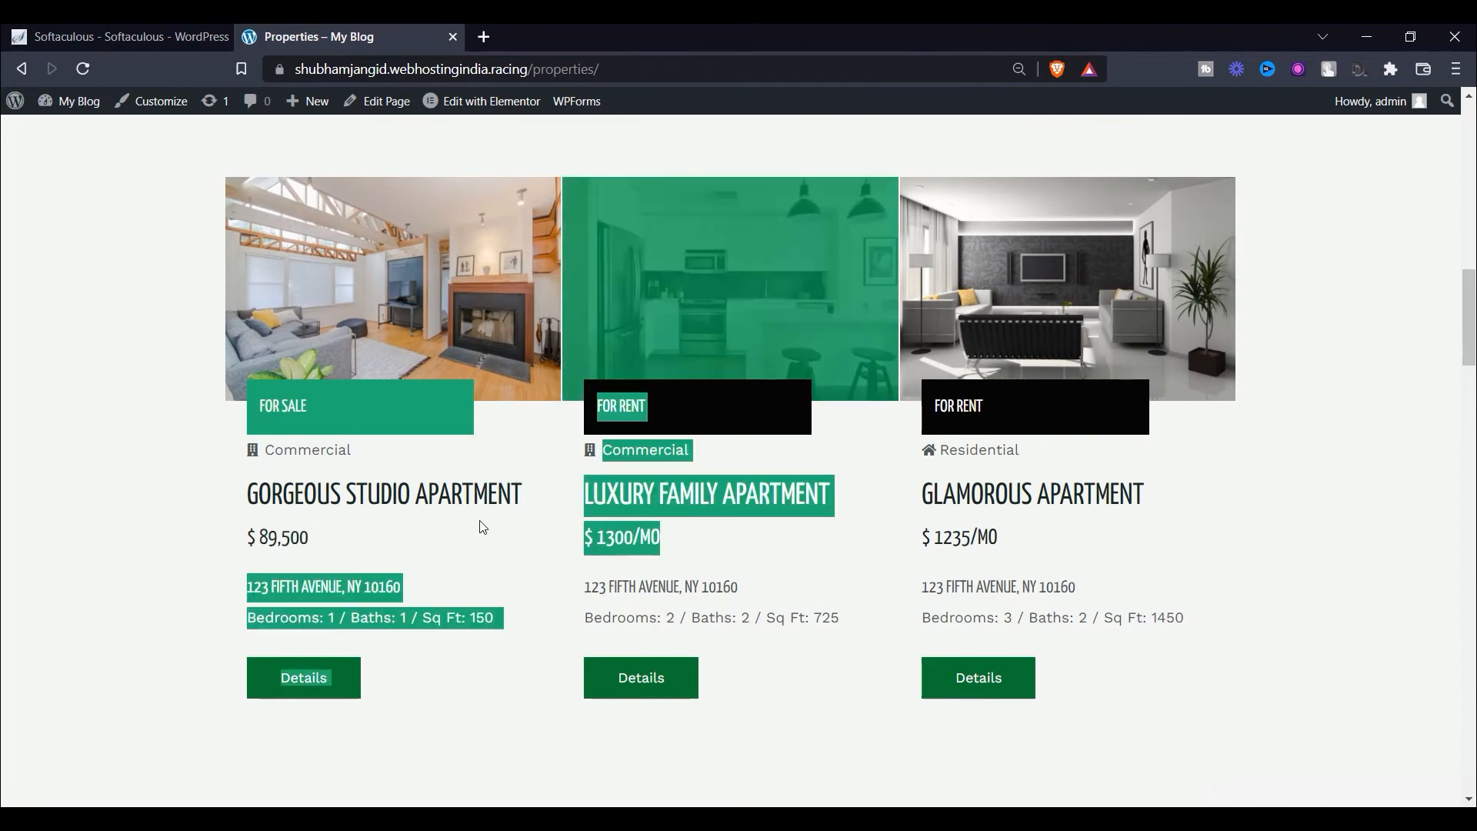
scroll(1230, 454, down, 5)
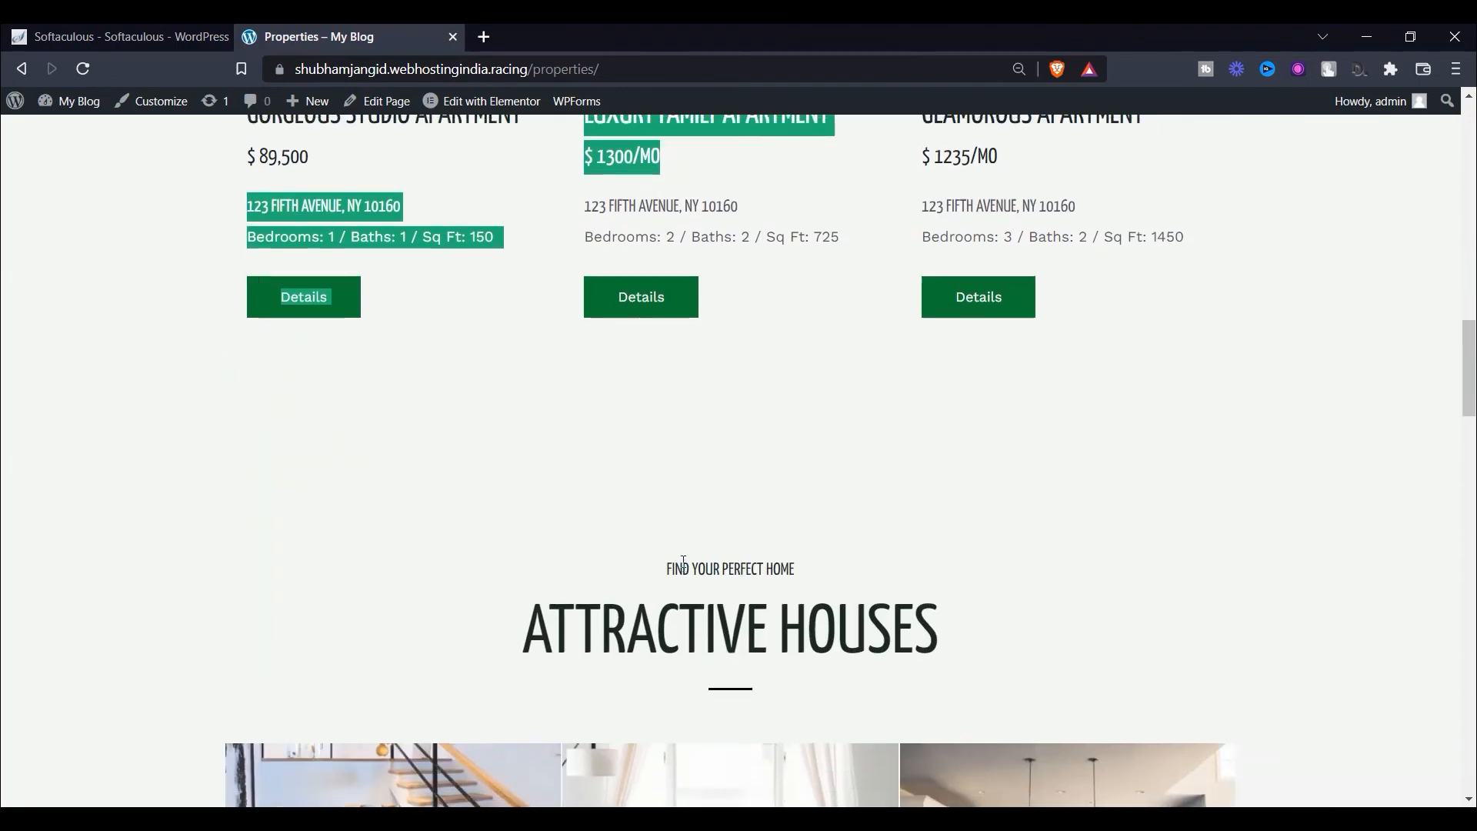
scroll(1369, 393, up, 15)
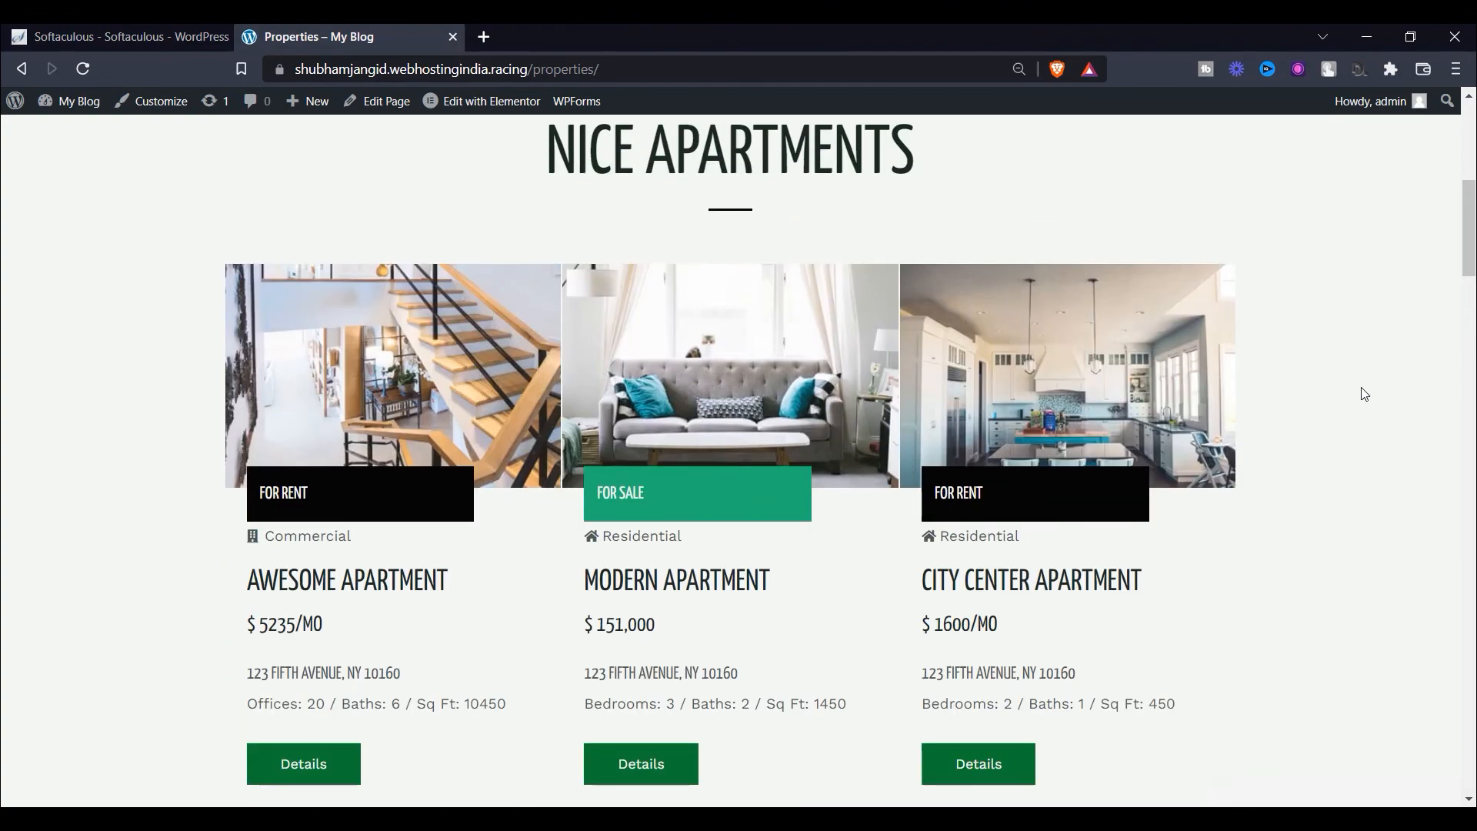
scroll(1366, 400, up, 2)
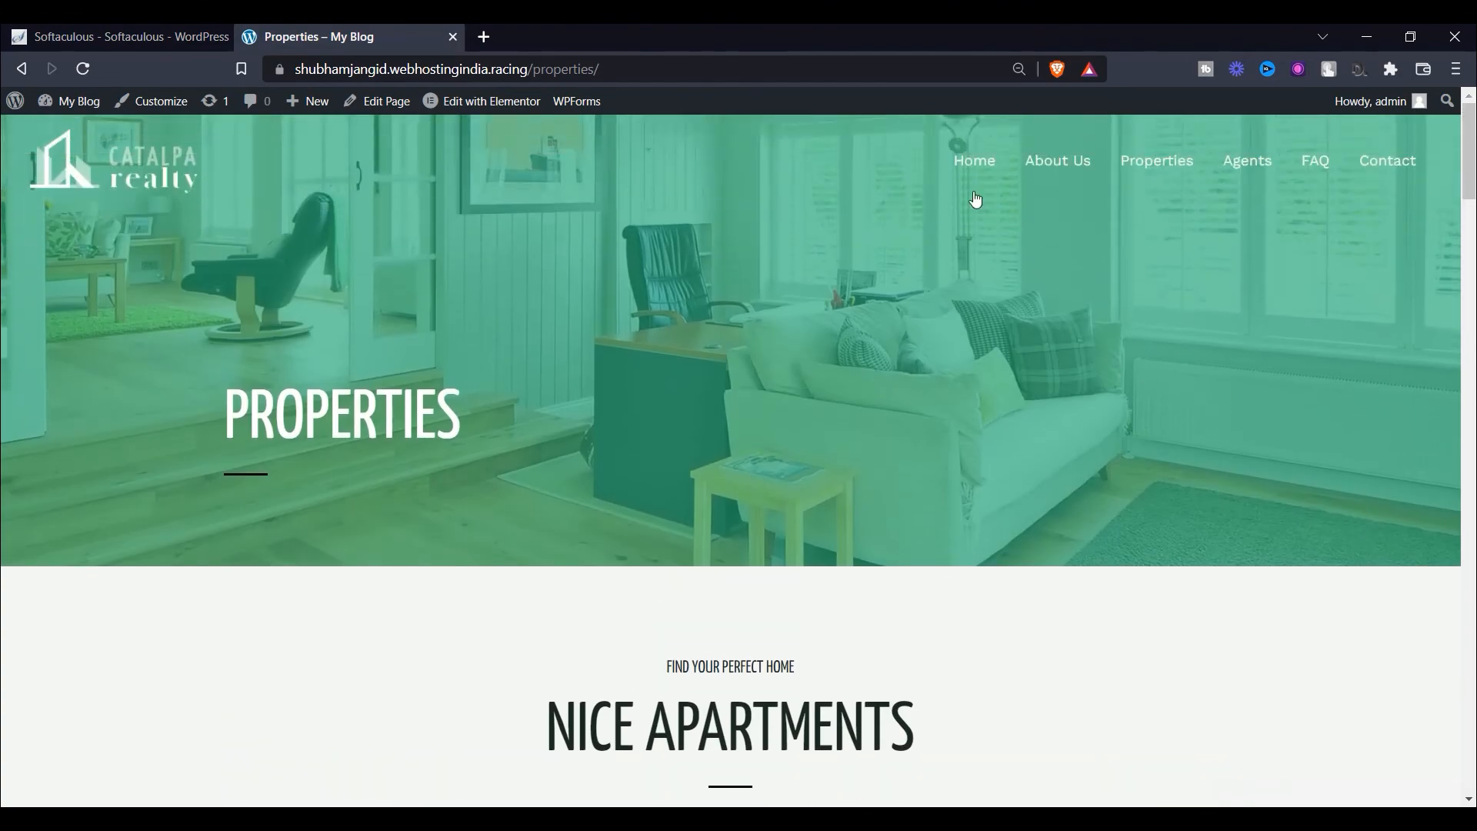
Step: Visit the Home, About Us, Properties and Contact pages in turn and return to the home page
click(972, 159)
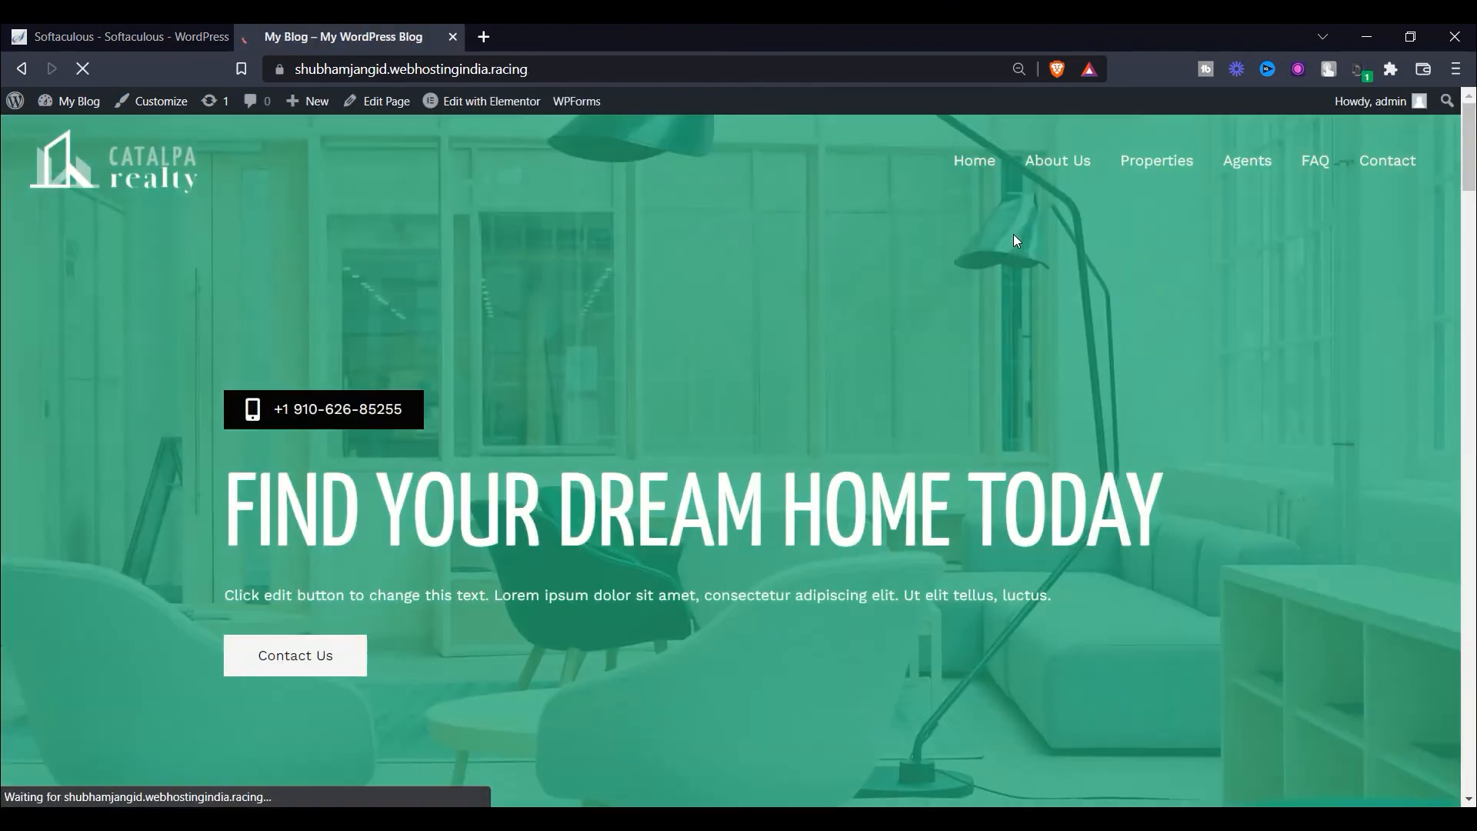
scroll(1044, 334, down, 5)
scroll(1045, 334, up, 5)
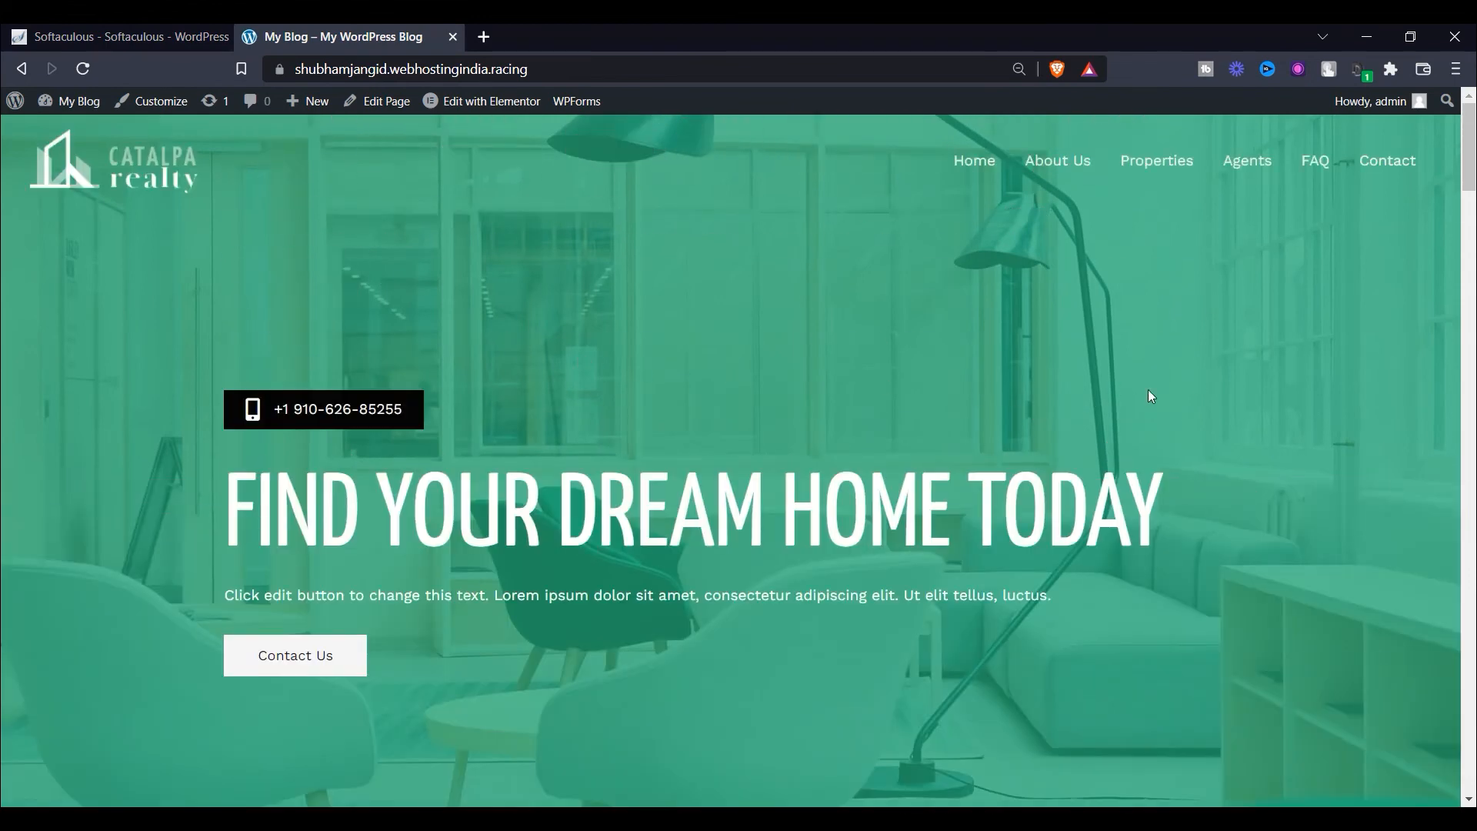
click(1053, 169)
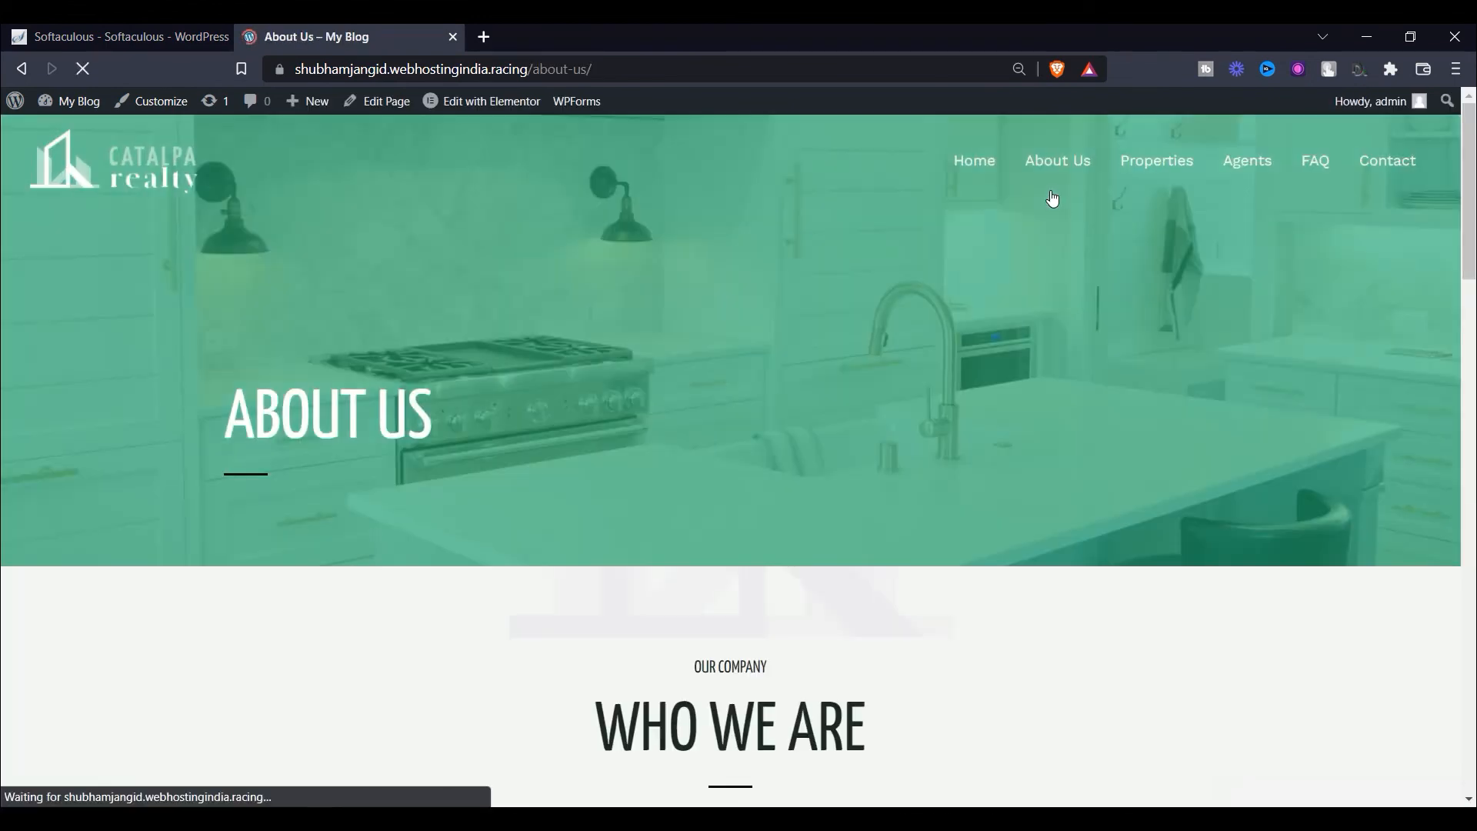
click(1177, 182)
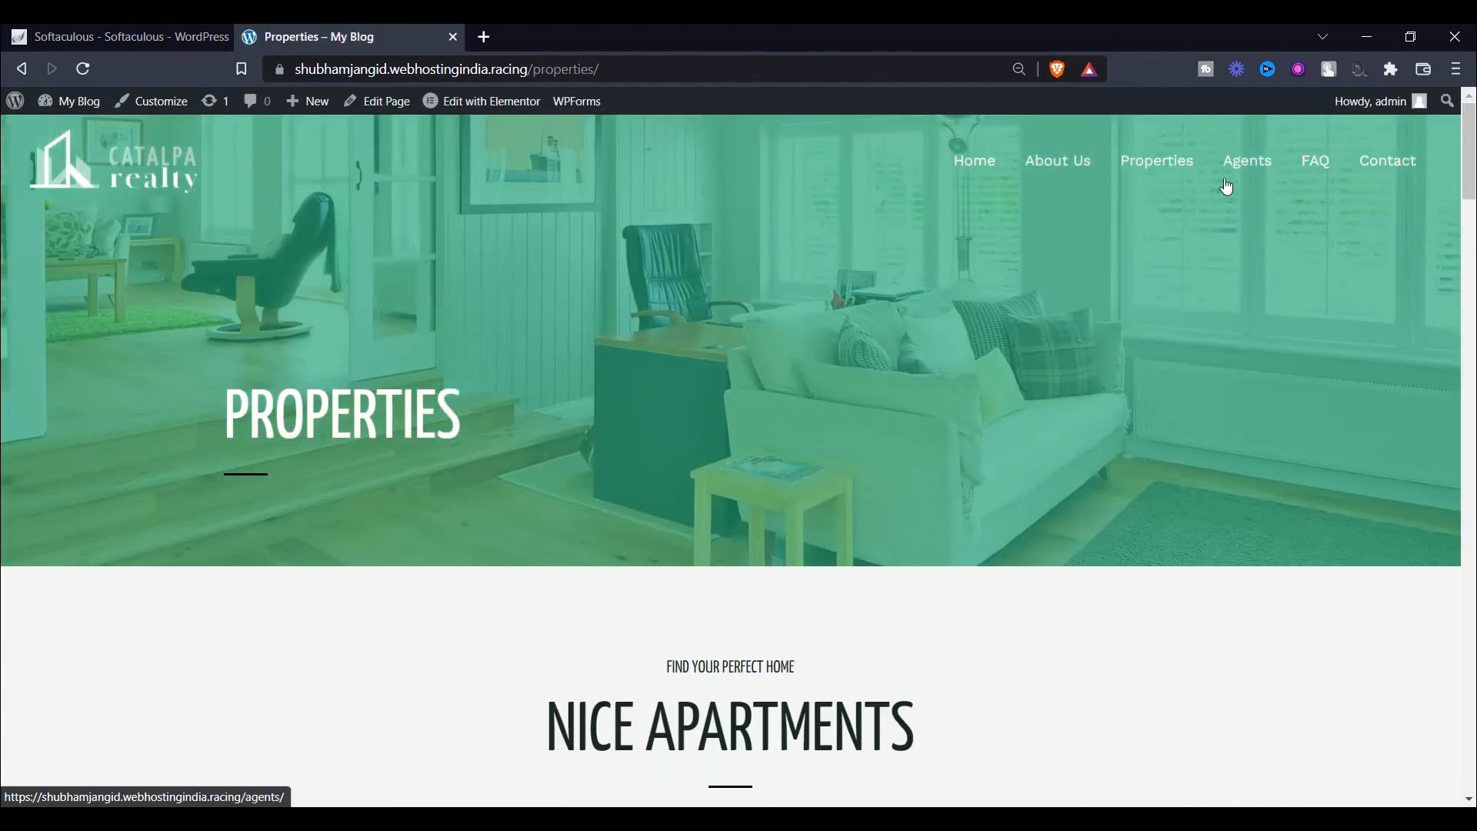
click(1423, 174)
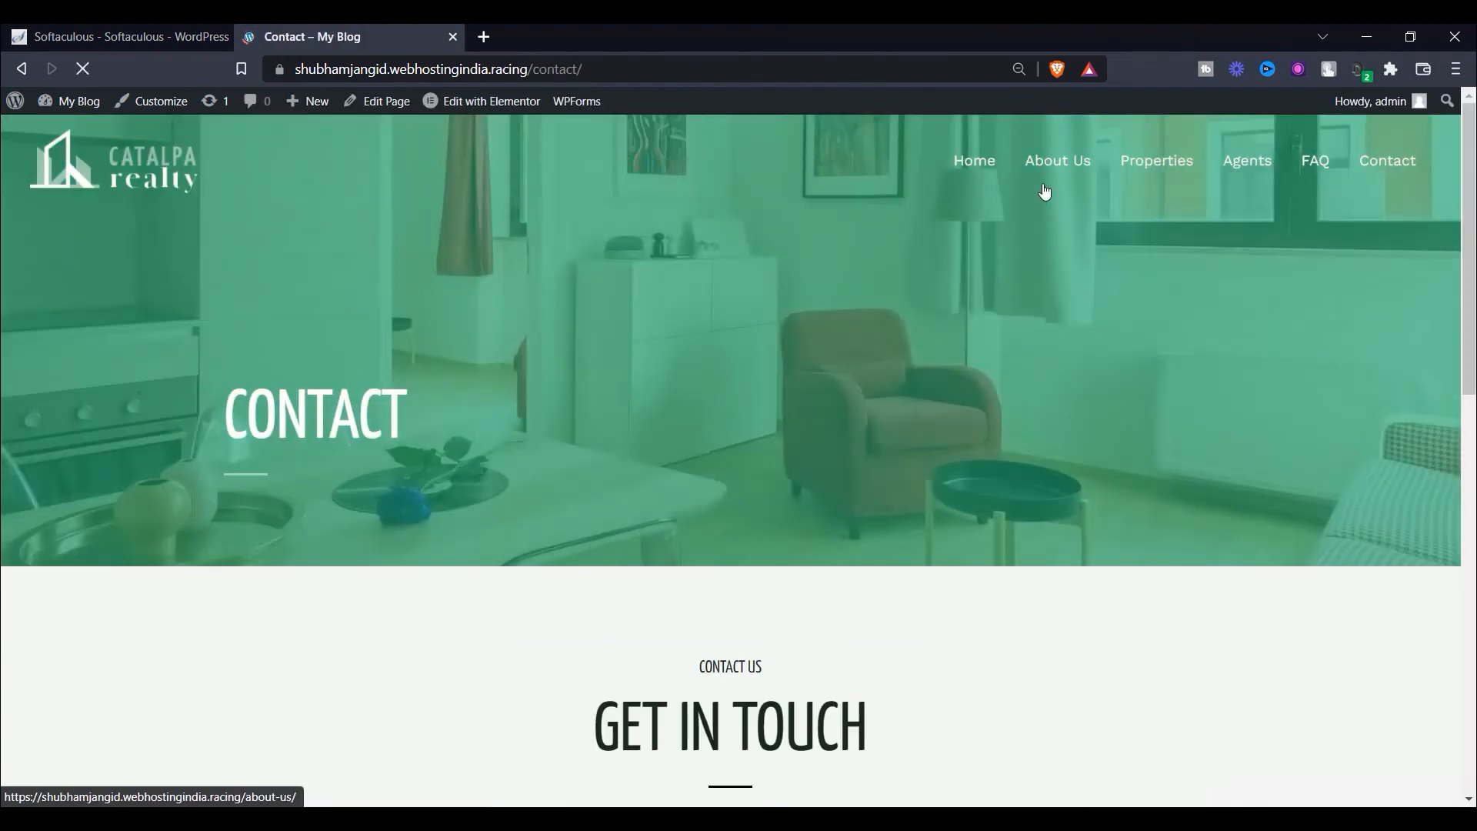
click(1002, 163)
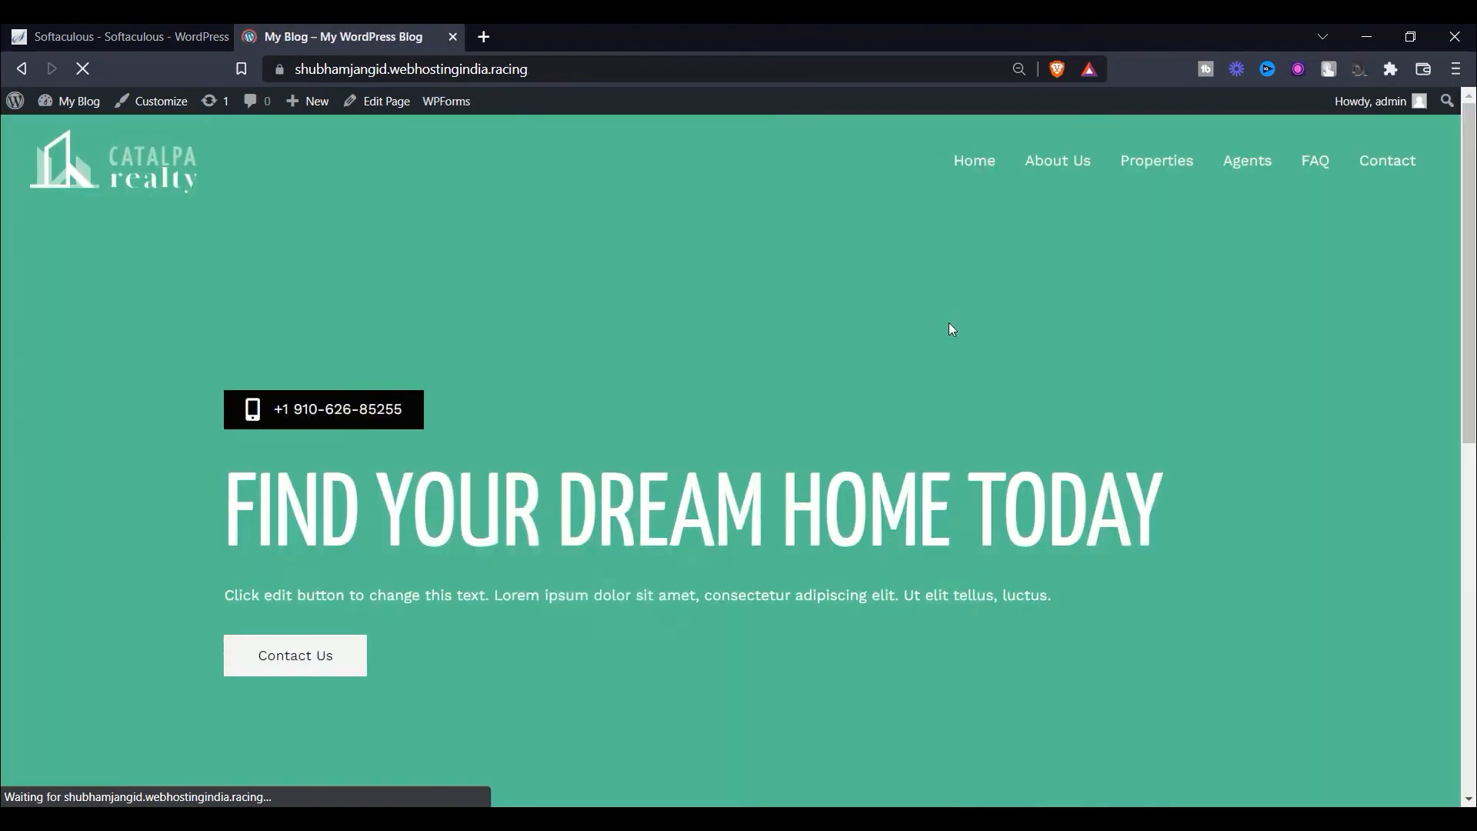